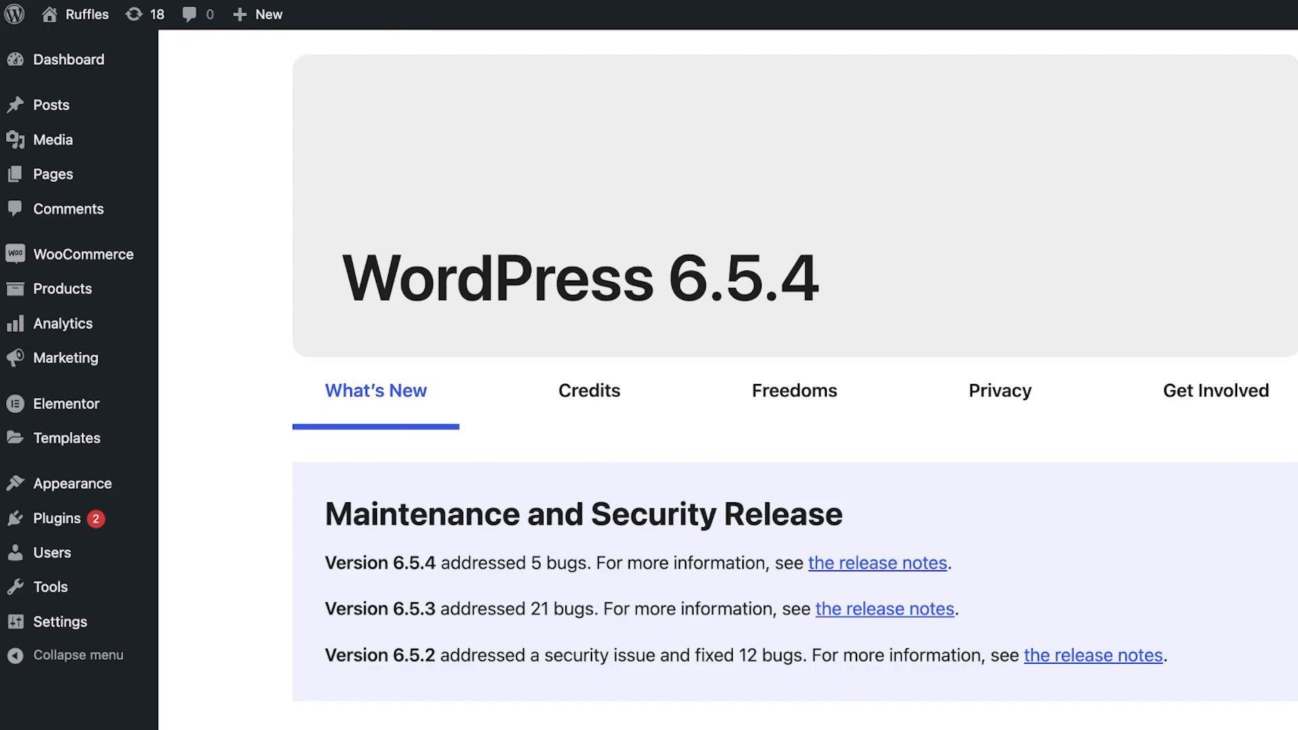
Search the directory of new plugins for "forminator".
{"action": "mouse_move", "coordinate": [56, 519]}
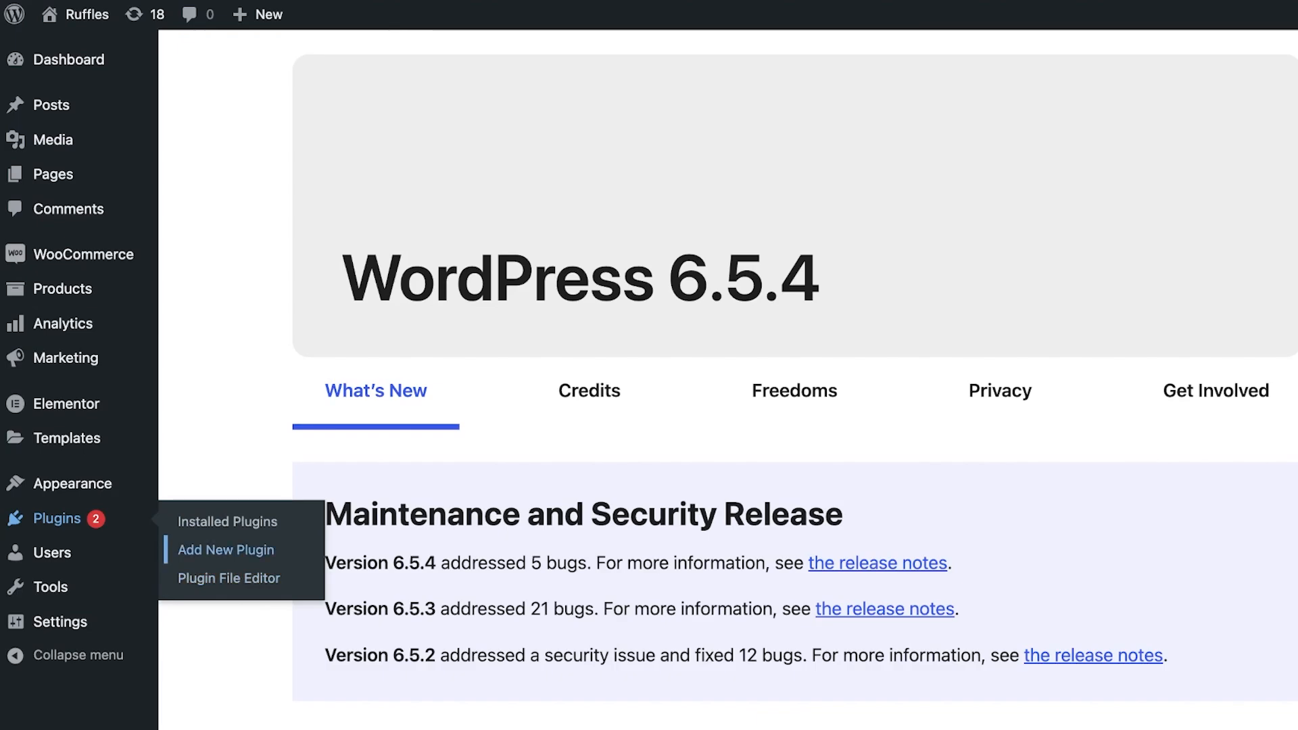
{"action": "left_click", "coordinate": [226, 549]}
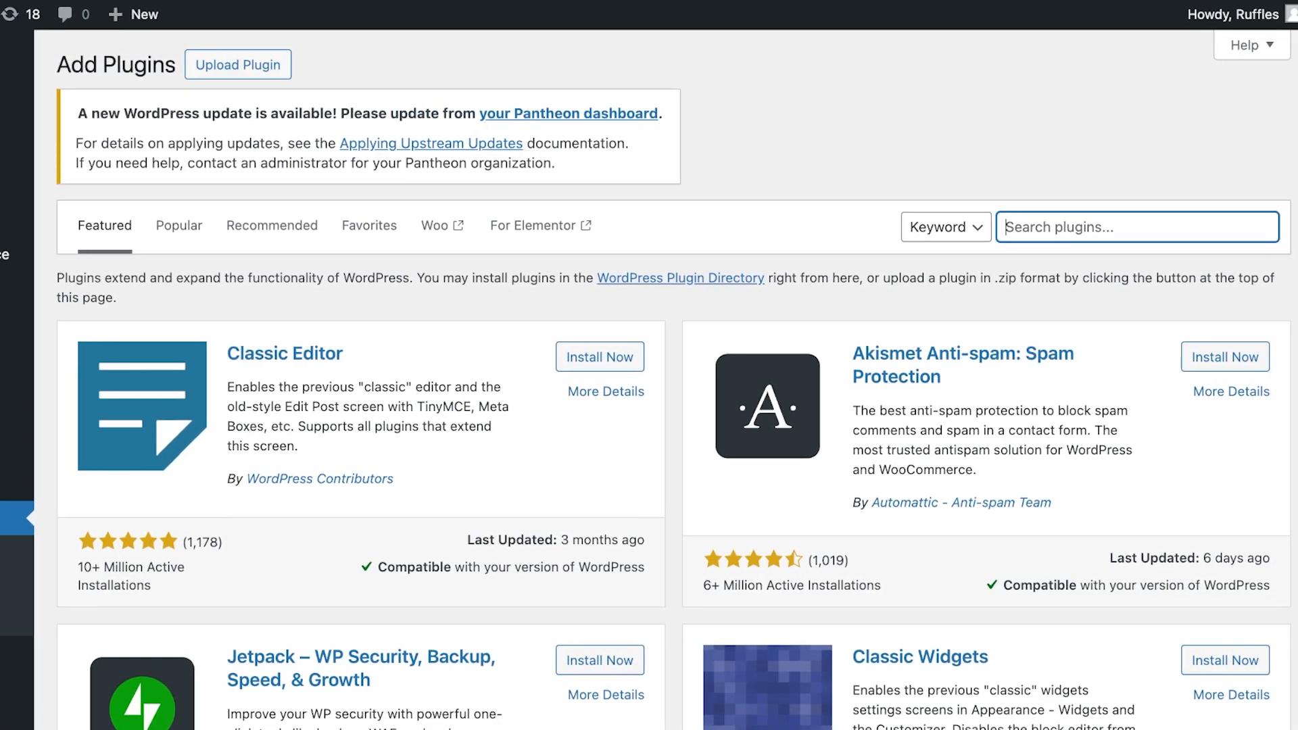
{"action": "type", "text": "formina"}
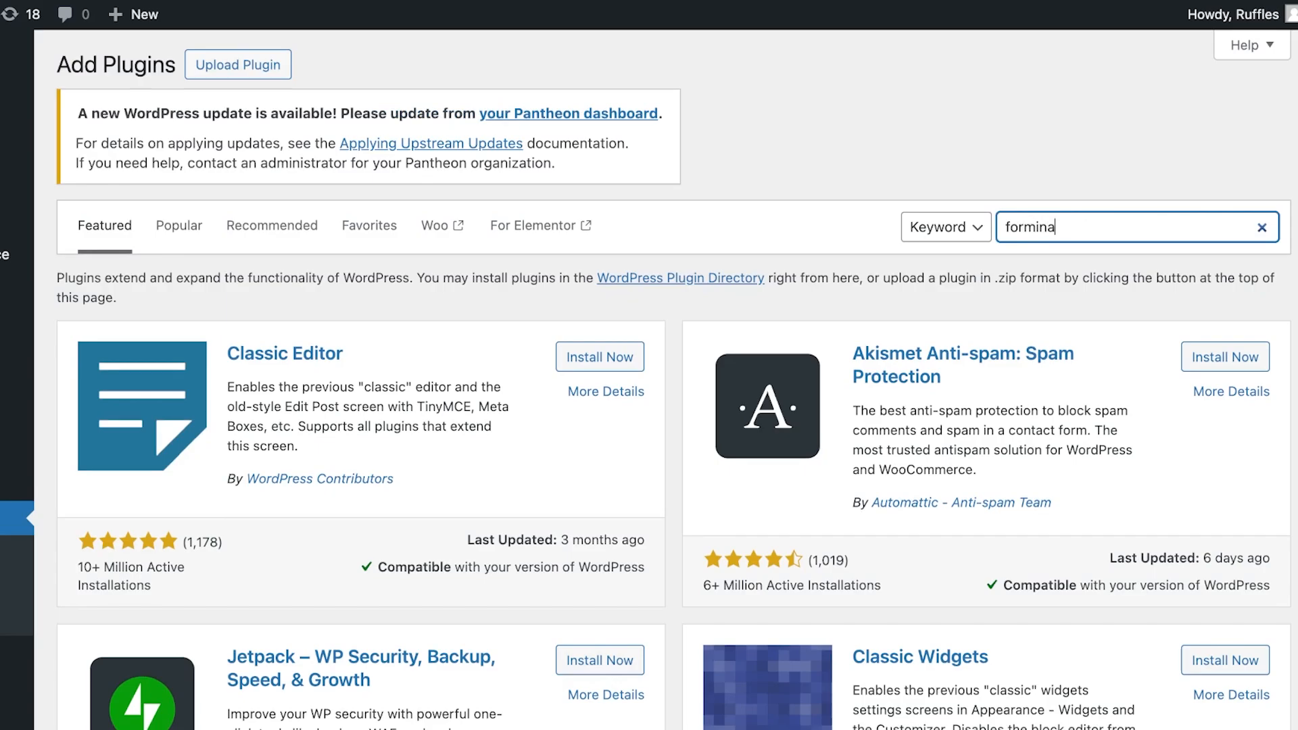
{"action": "type", "text": "tor"}
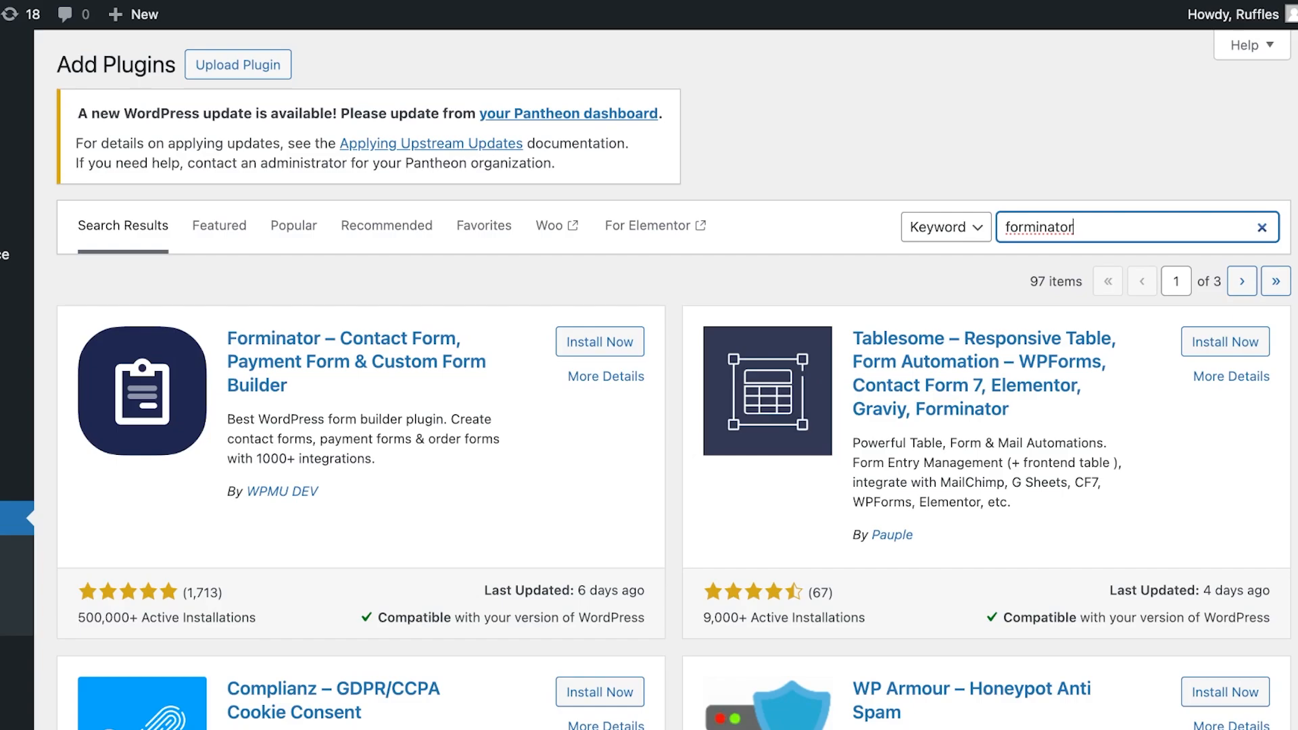
Install and activate the plugin Forminator – Contact Form, Payment Form & Custom Form Builder.
{"action": "scroll", "coordinate": [662, 379], "scroll_direction": "down", "scroll_amount": 1}
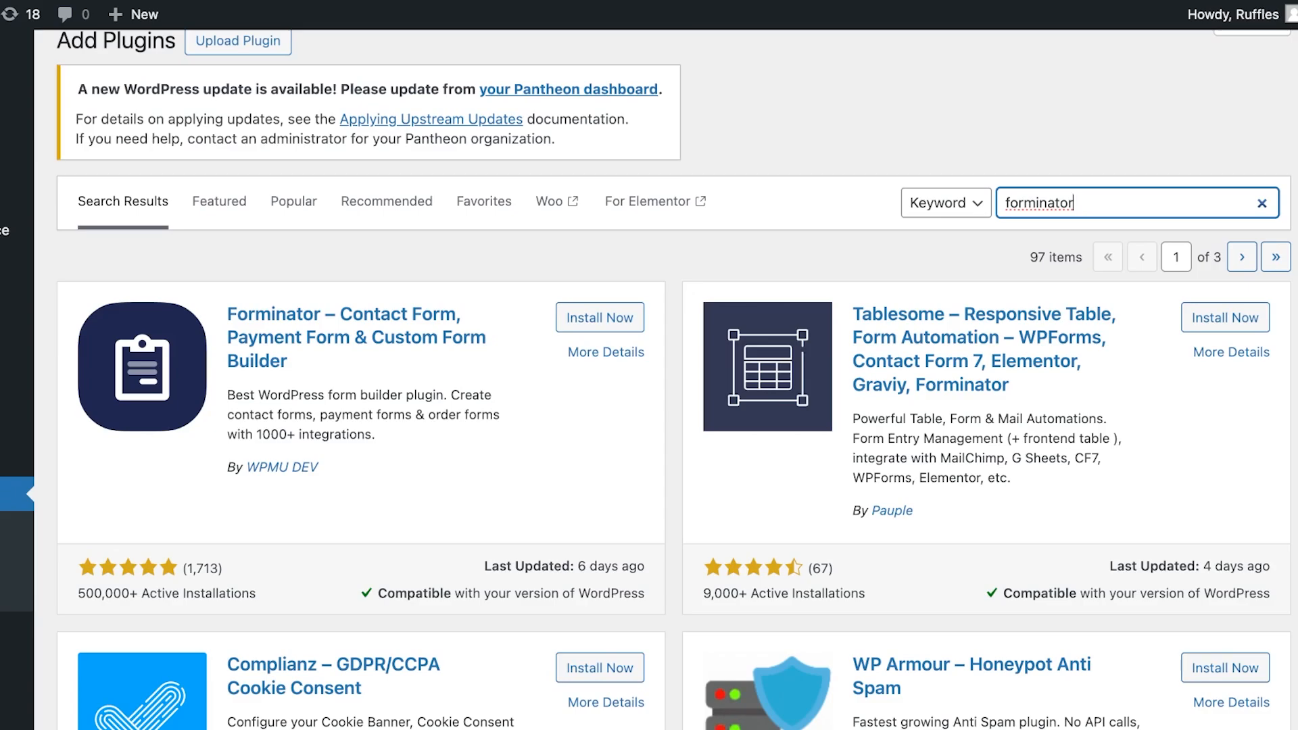
{"action": "left_click", "coordinate": [599, 317]}
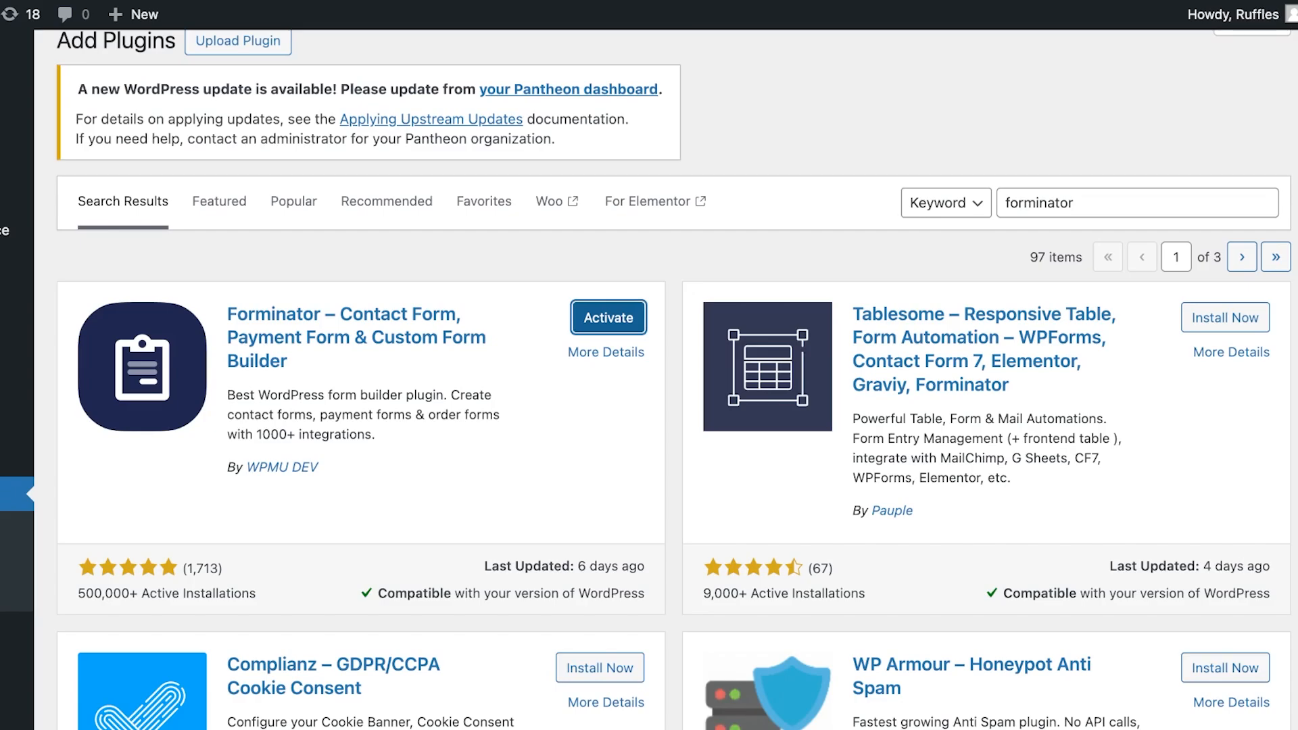
{"action": "left_click", "coordinate": [608, 318]}
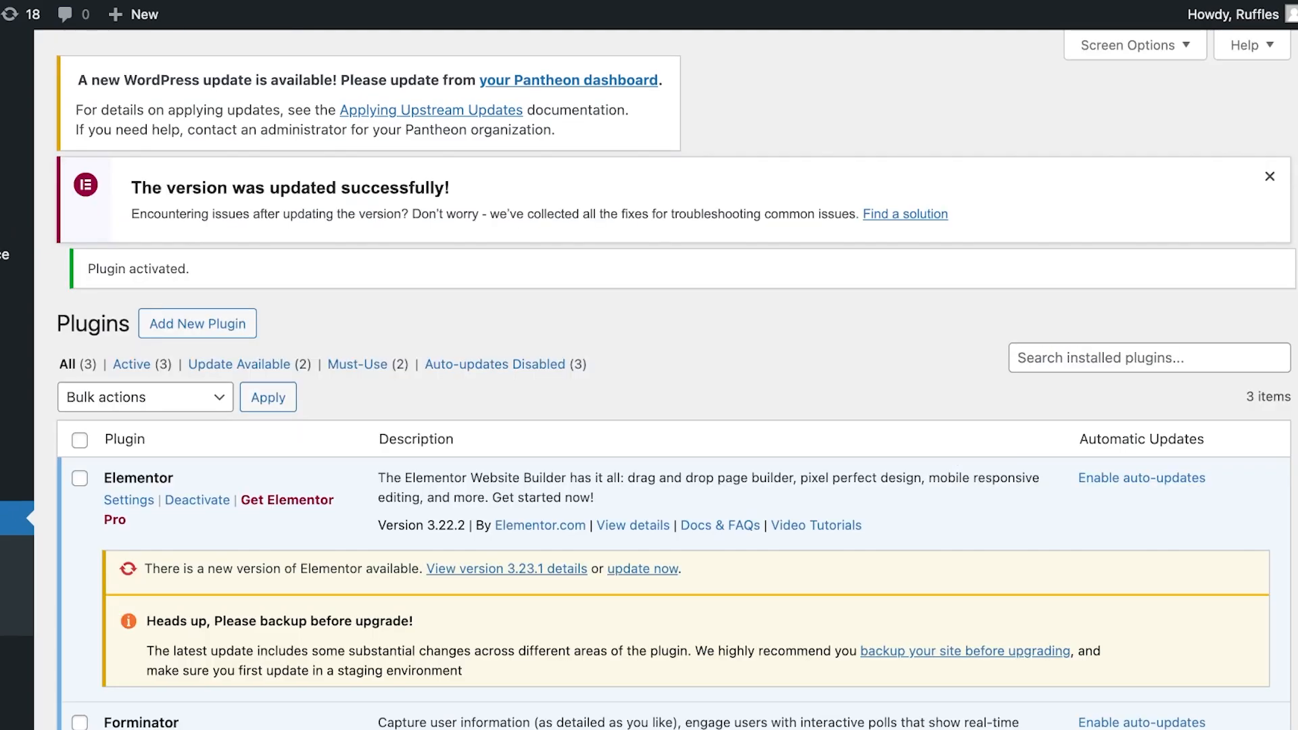
Open the dashboard of the Forminator plugin.
{"action": "scroll", "coordinate": [609, 318], "scroll_direction": "down", "scroll_amount": 3}
{"action": "scroll", "coordinate": [648, 379], "scroll_direction": "down", "scroll_amount": 2}
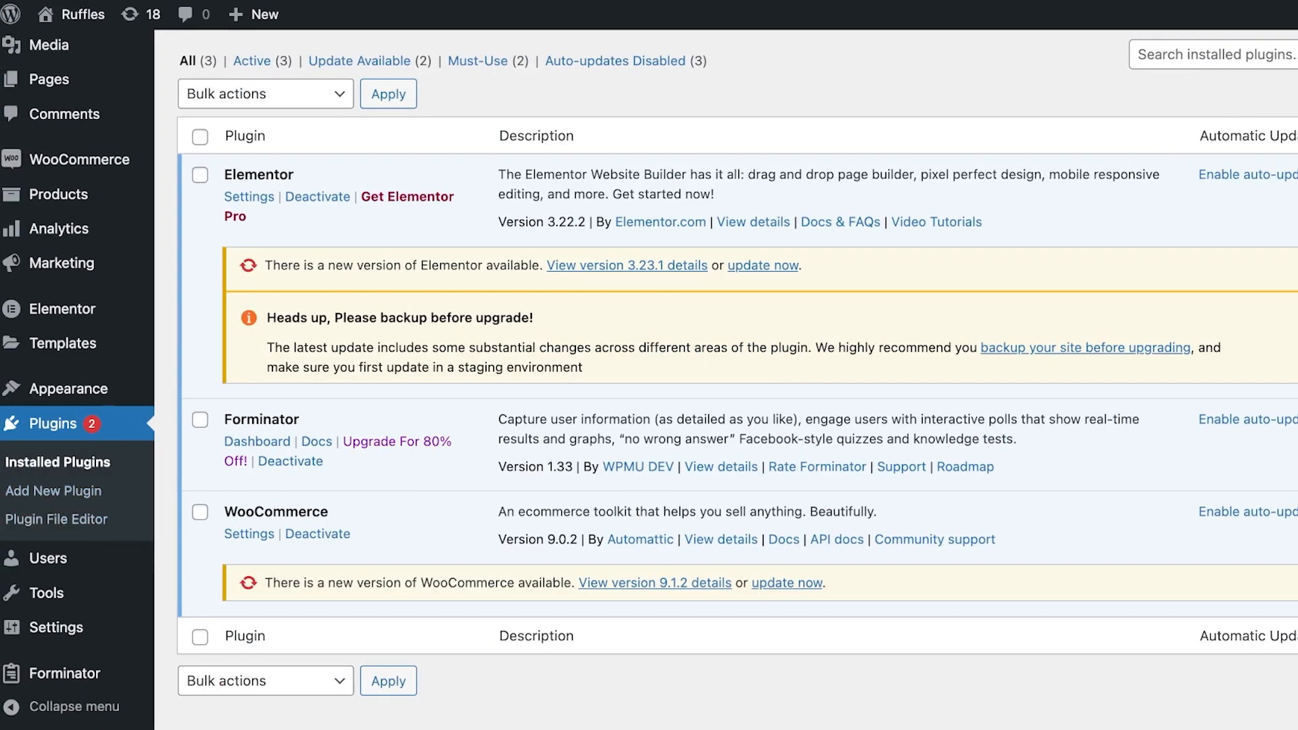
{"action": "mouse_move", "coordinate": [64, 672]}
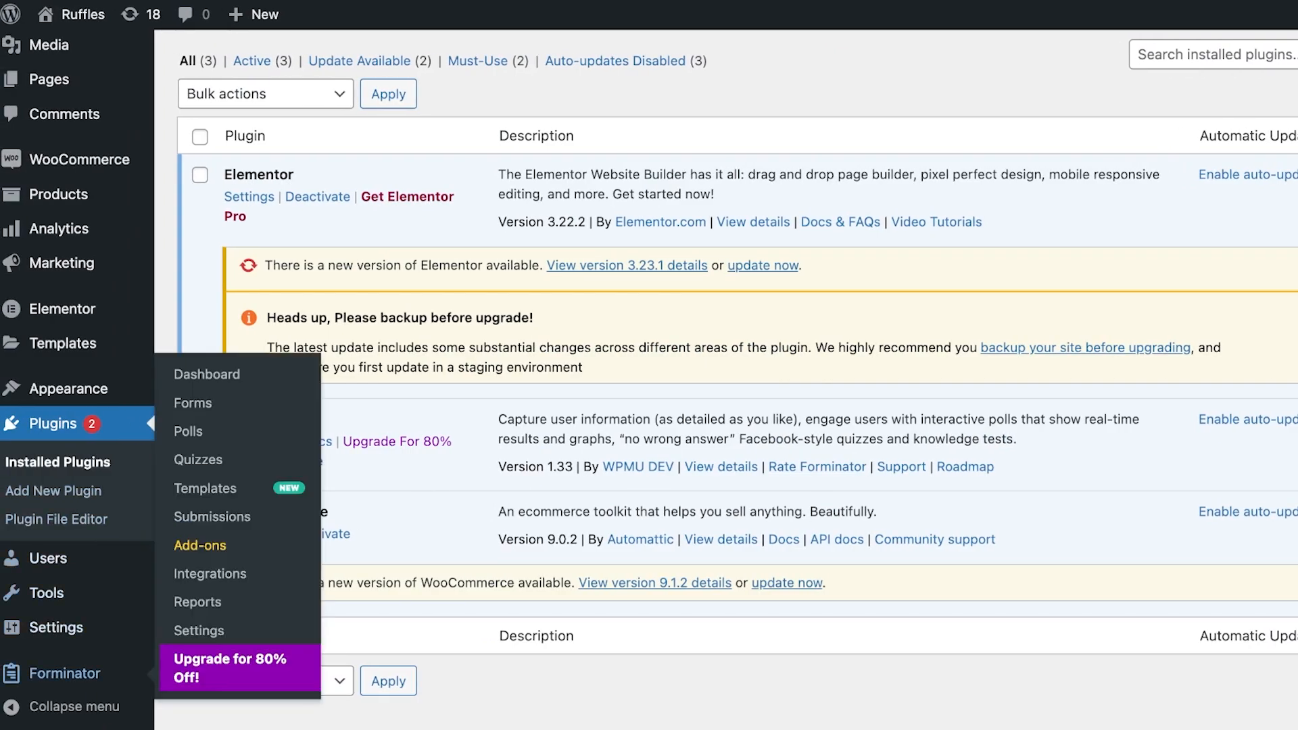
{"action": "scroll", "coordinate": [661, 380], "scroll_direction": "down", "scroll_amount": 2}
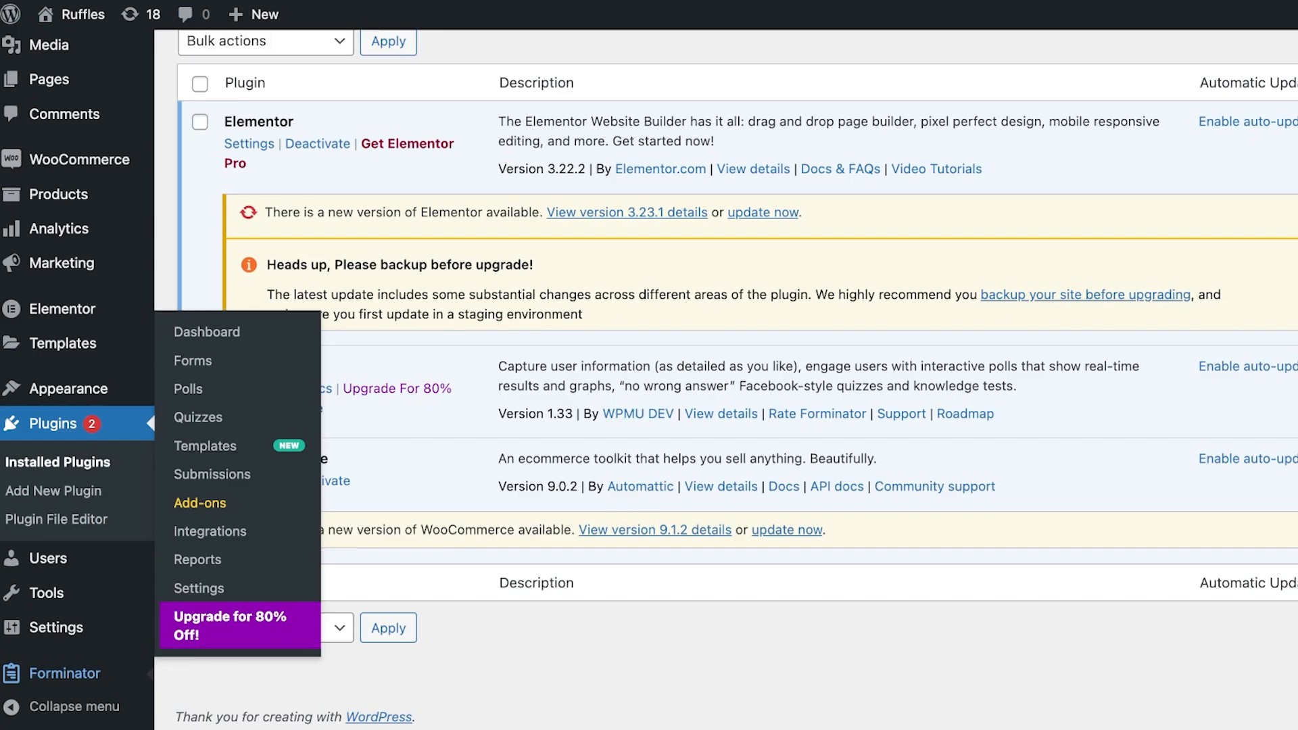
{"action": "left_click", "coordinate": [64, 674]}
Examine the Forminator dashboard's submission overview, its form and poll sections, and the Forminator Pro feature list.
{"action": "scroll", "coordinate": [649, 380], "scroll_direction": "down", "scroll_amount": 1}
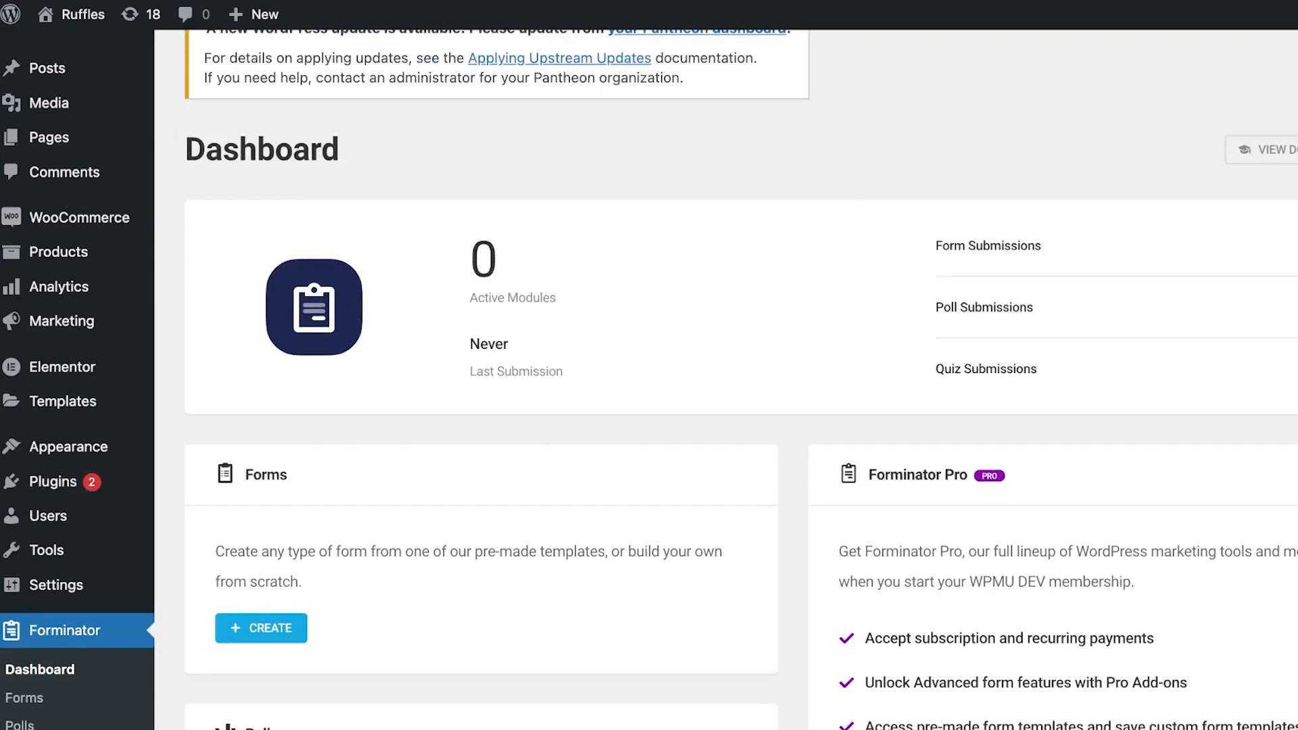
{"action": "scroll", "coordinate": [726, 379], "scroll_direction": "down", "scroll_amount": 1}
{"action": "scroll", "coordinate": [725, 379], "scroll_direction": "up", "scroll_amount": 2}
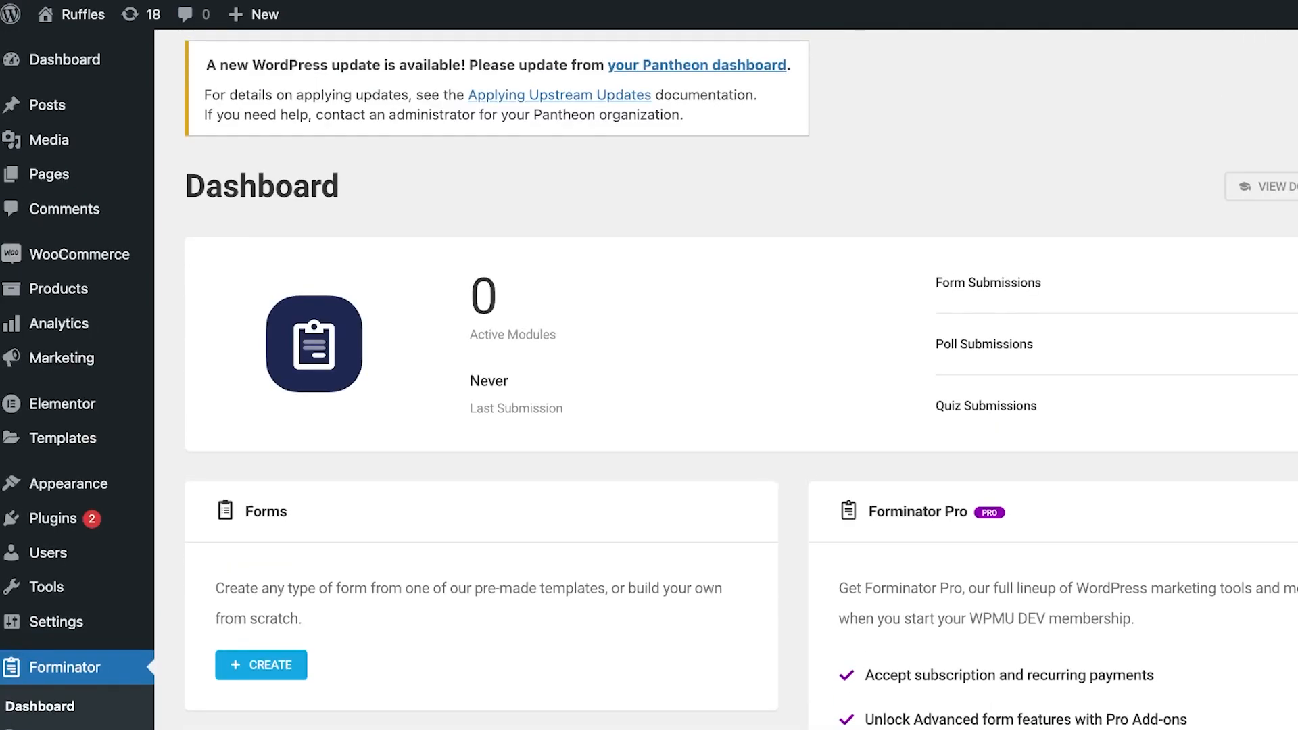
{"action": "scroll", "coordinate": [649, 379], "scroll_direction": "down", "scroll_amount": 5}
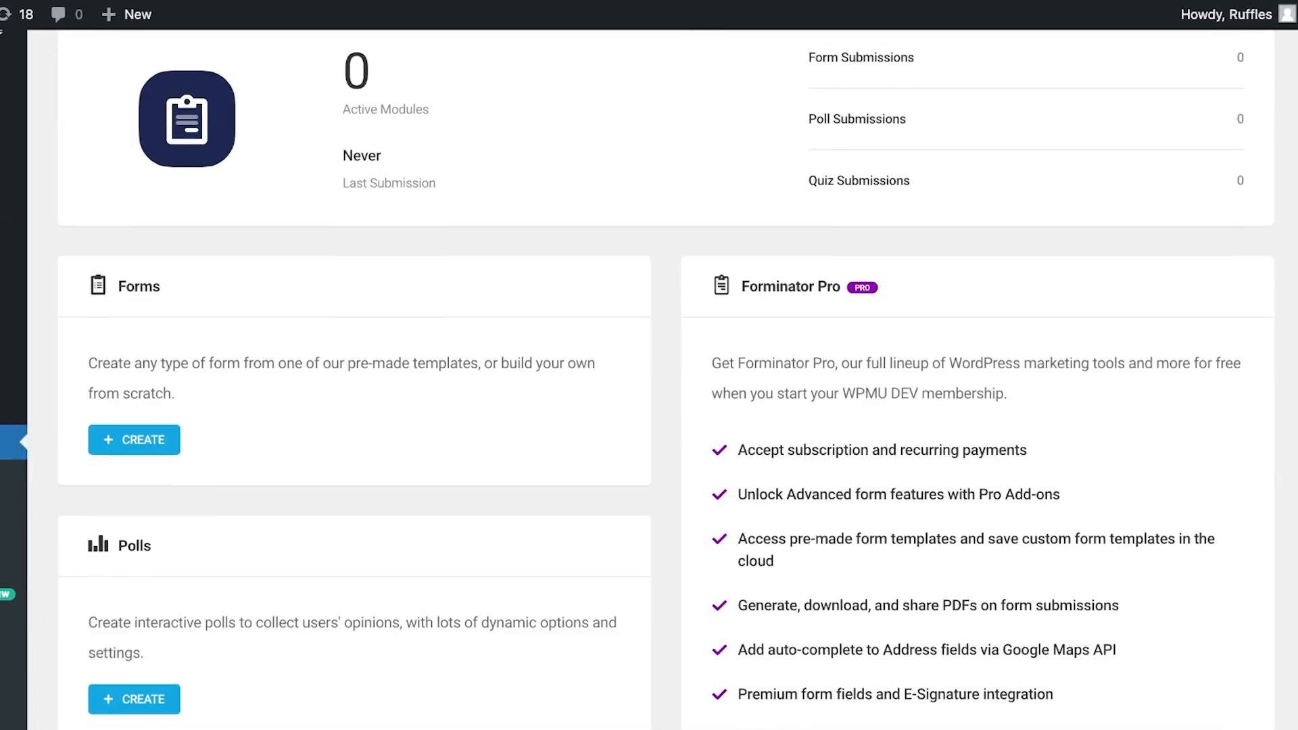
{"action": "scroll", "coordinate": [649, 379], "scroll_direction": "up", "scroll_amount": 4}
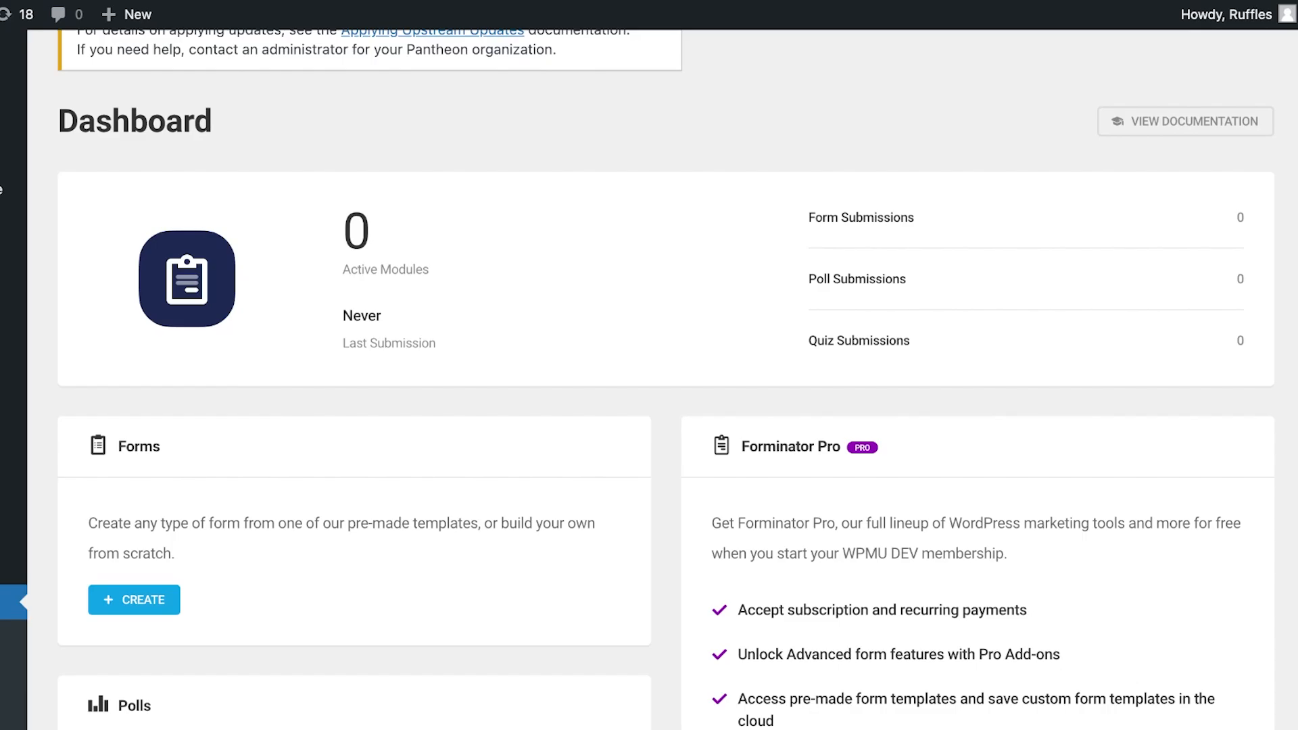
{"action": "scroll", "coordinate": [649, 379], "scroll_direction": "down", "scroll_amount": 8}
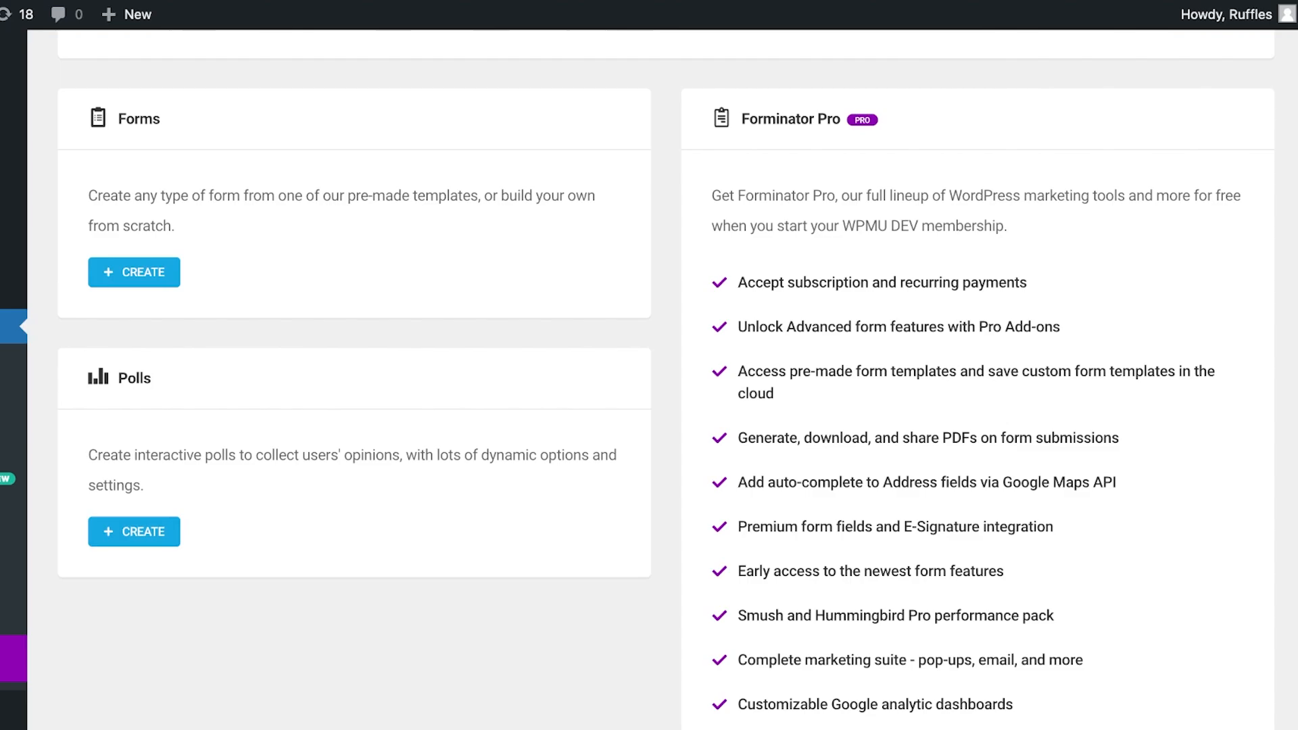
{"action": "scroll", "coordinate": [648, 379], "scroll_direction": "down", "scroll_amount": 3}
{"action": "scroll", "coordinate": [648, 379], "scroll_direction": "up", "scroll_amount": 3}
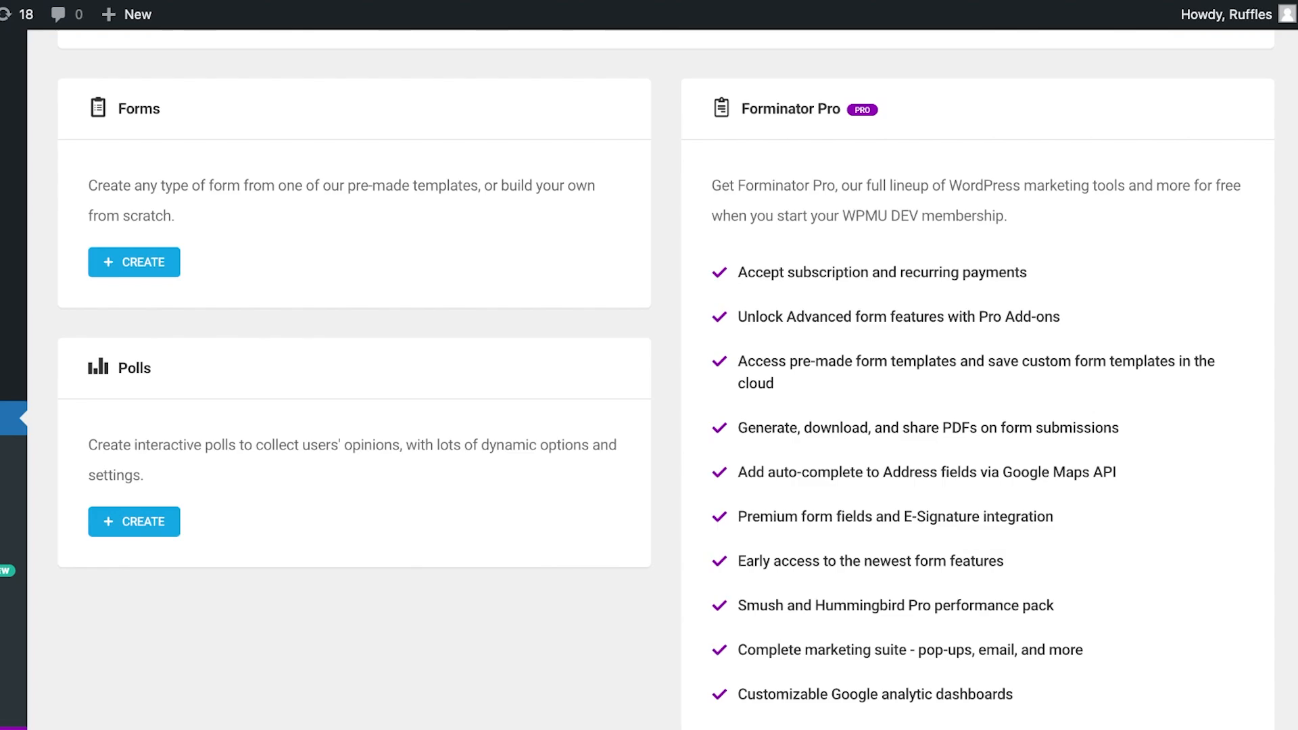
{"action": "scroll", "coordinate": [649, 379], "scroll_direction": "down", "scroll_amount": 1}
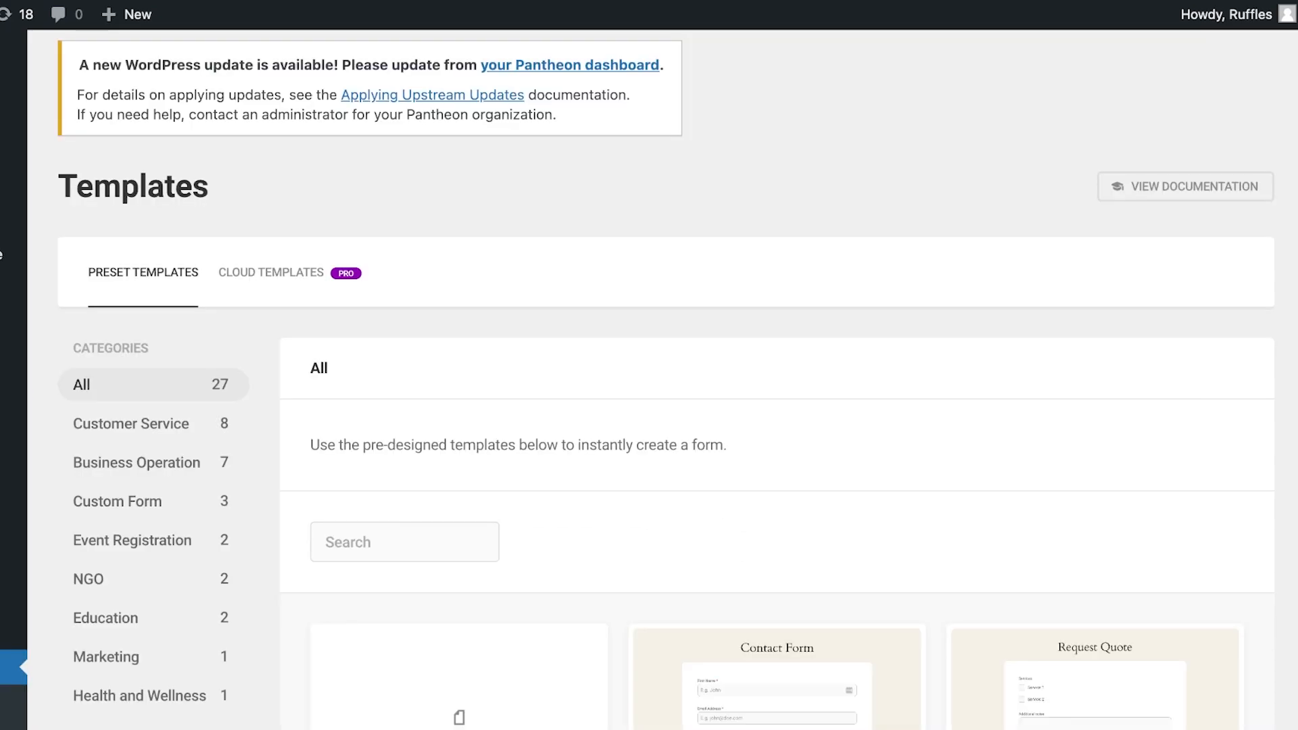
Browse Forminator's preset form templates and their categories.
{"action": "scroll", "coordinate": [649, 378], "scroll_direction": "down", "scroll_amount": 3}
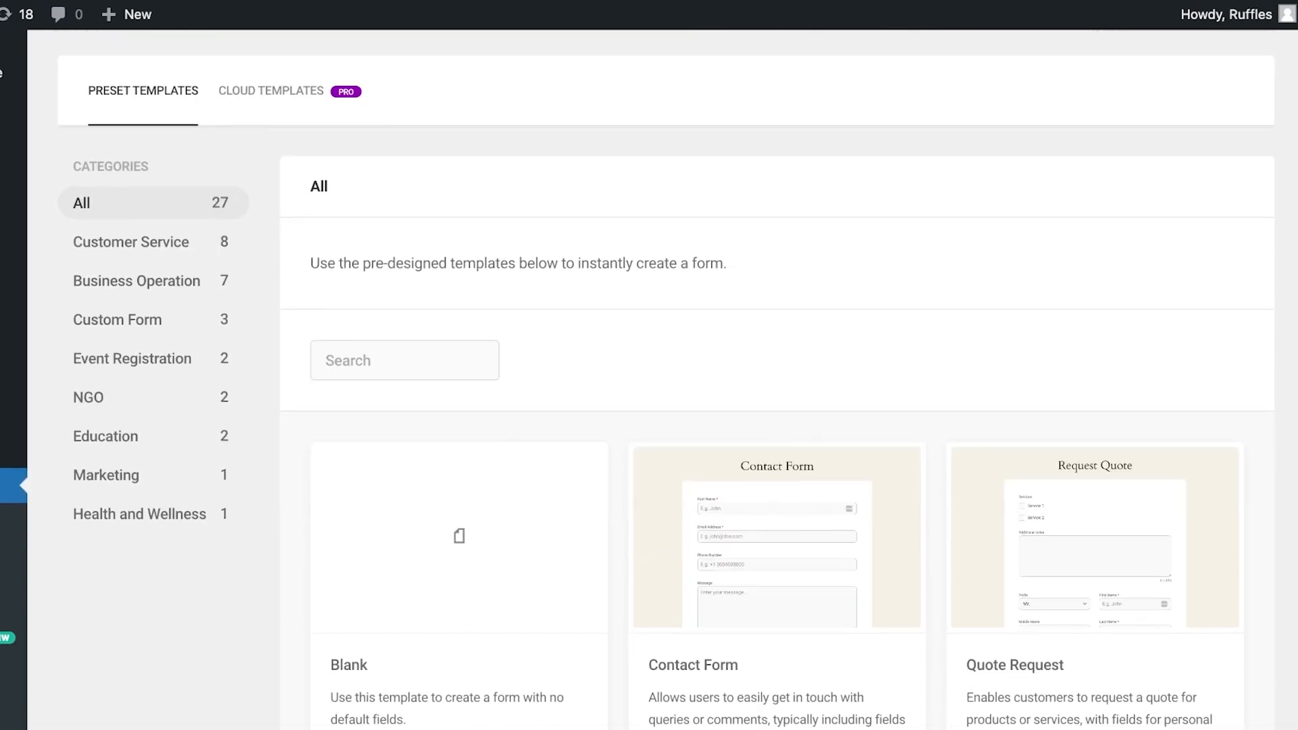
{"action": "scroll", "coordinate": [648, 379], "scroll_direction": "down", "scroll_amount": 2}
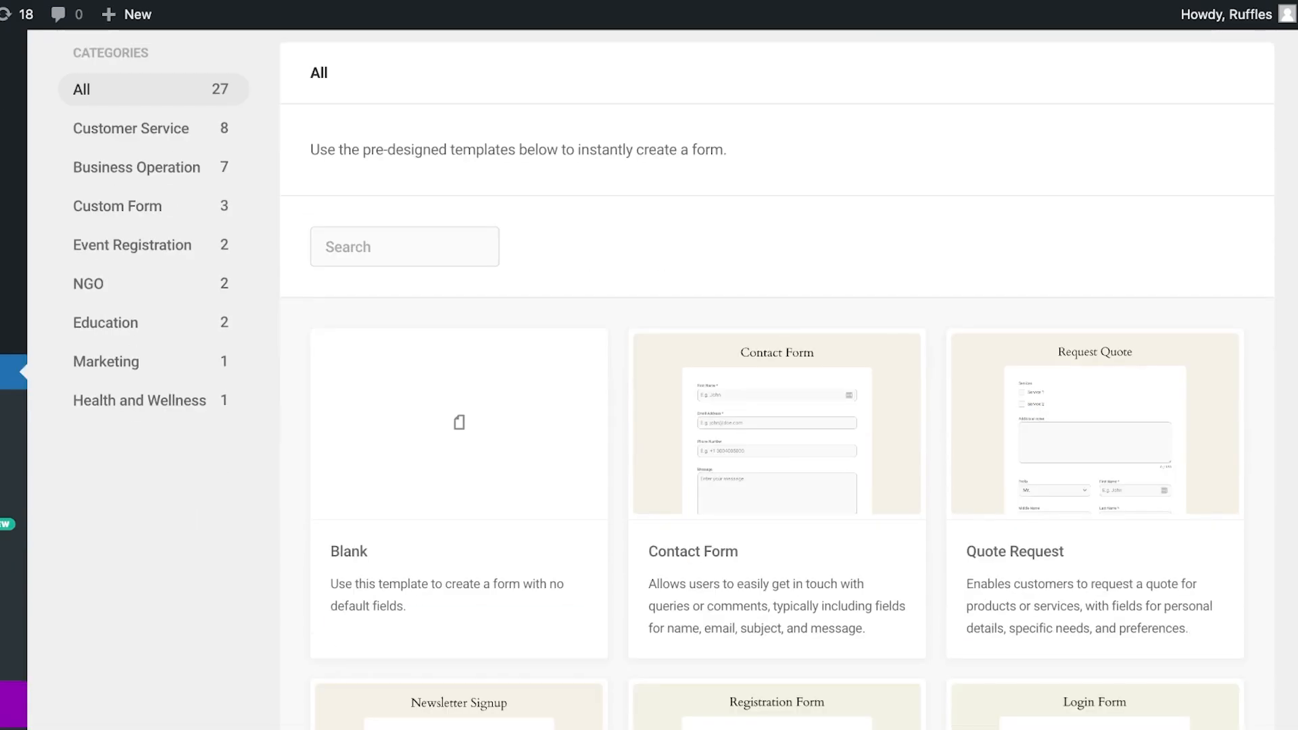
{"action": "scroll", "coordinate": [1095, 378], "scroll_direction": "down", "scroll_amount": 4}
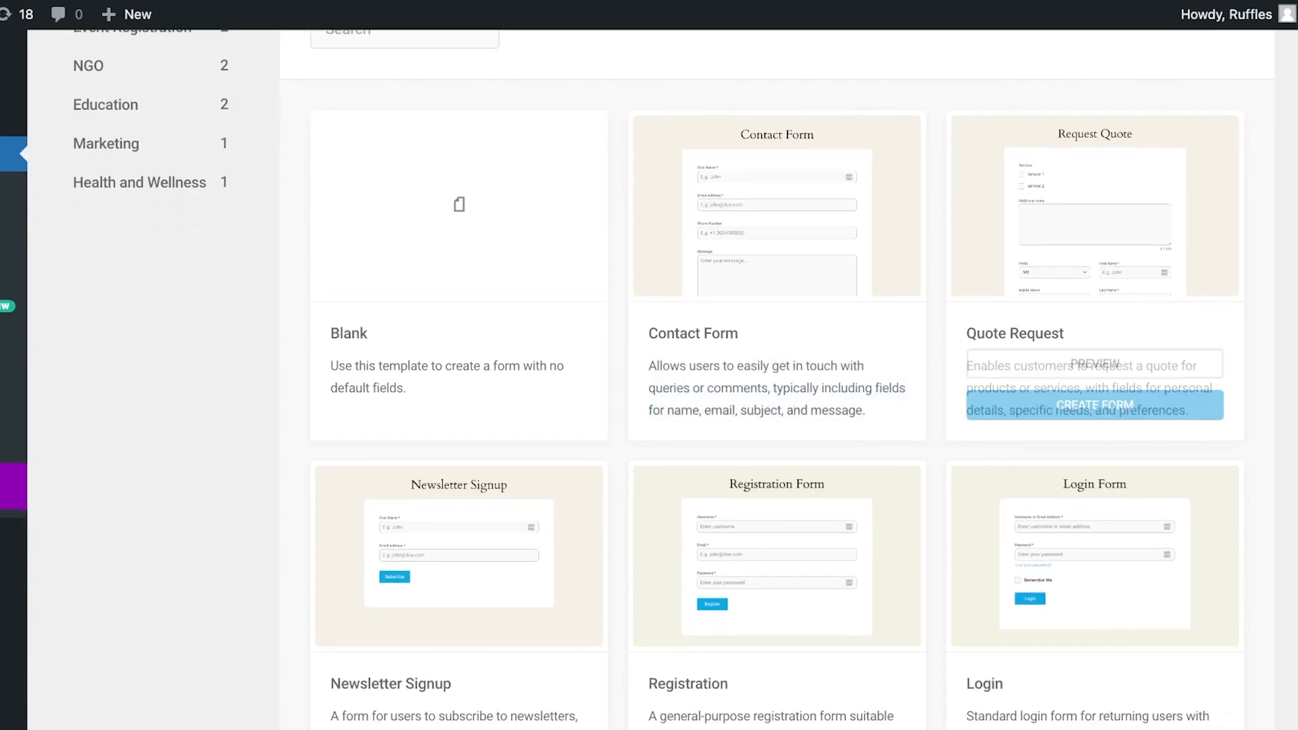
{"action": "scroll", "coordinate": [1095, 378], "scroll_direction": "up", "scroll_amount": 3}
{"action": "scroll", "coordinate": [649, 379], "scroll_direction": "up", "scroll_amount": 2}
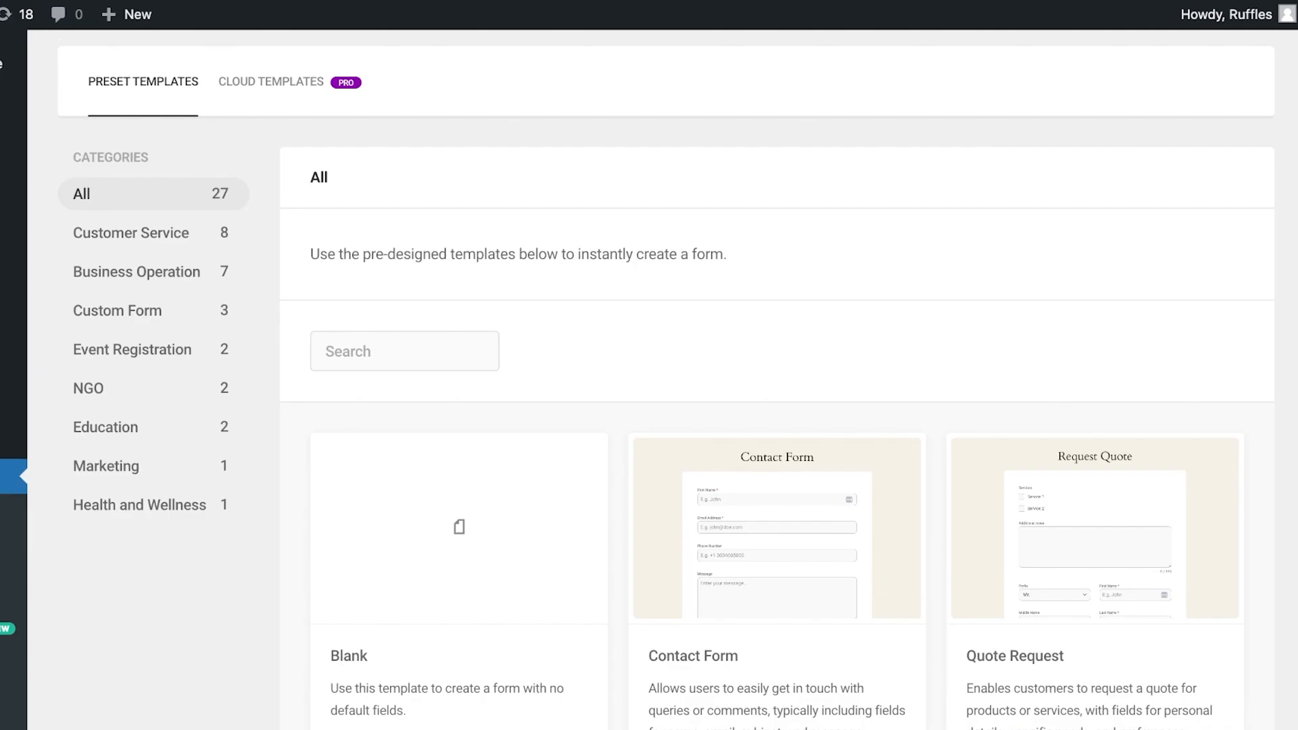
{"action": "scroll", "coordinate": [649, 379], "scroll_direction": "down", "scroll_amount": 9}
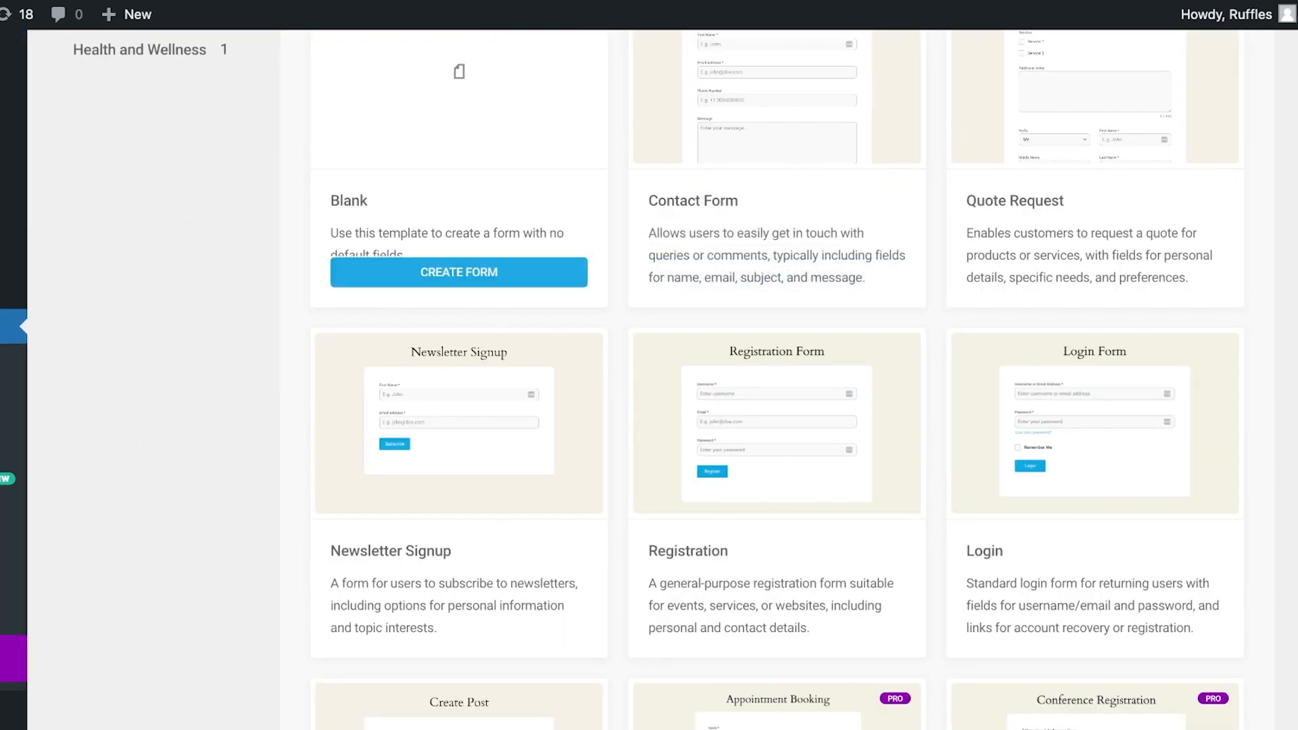
{"action": "scroll", "coordinate": [649, 378], "scroll_direction": "up", "scroll_amount": 8}
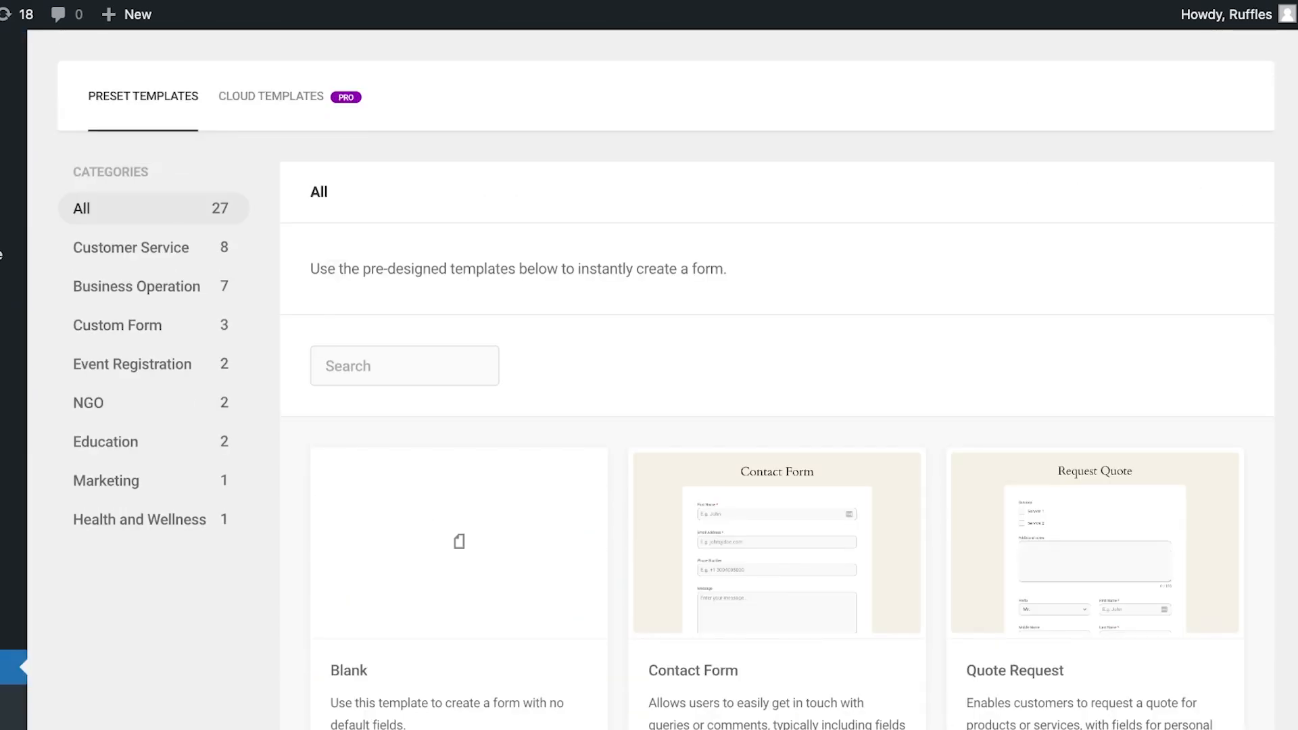
{"action": "scroll", "coordinate": [649, 379], "scroll_direction": "down", "scroll_amount": 1}
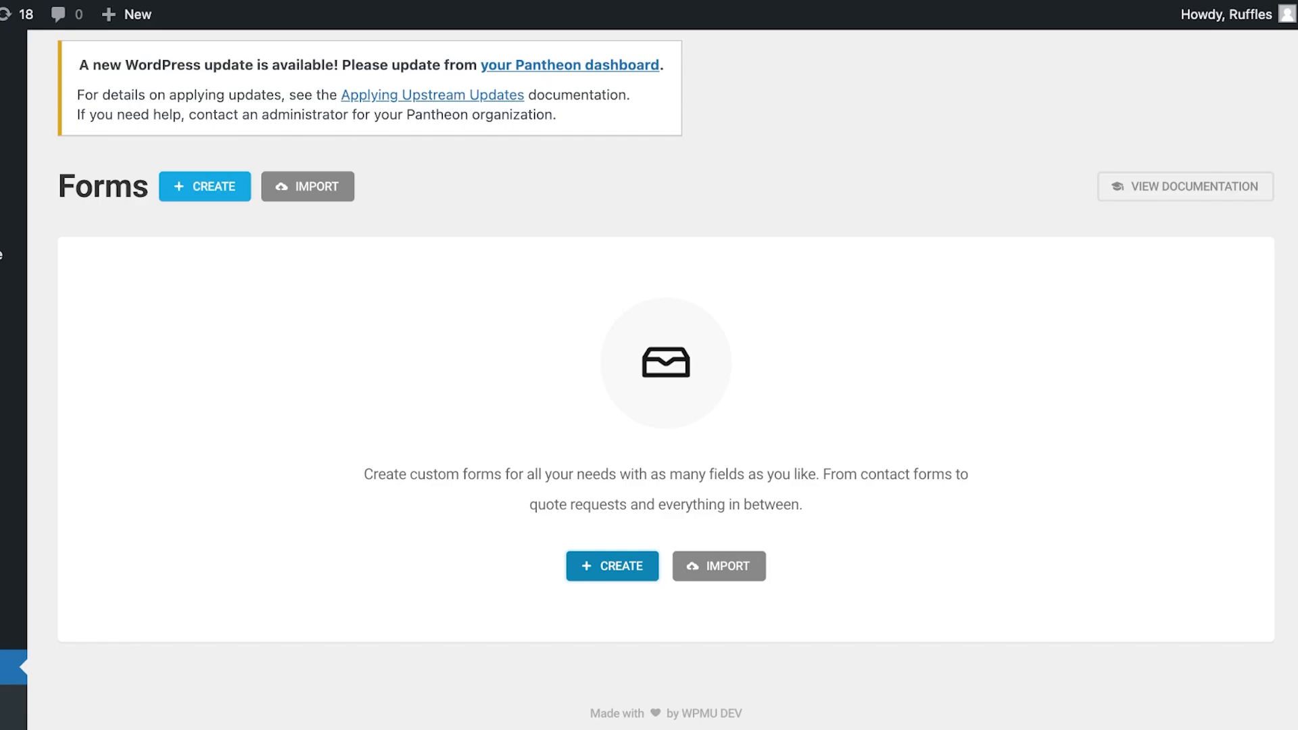
Create a form from the Blank template and name it "Research & Development Form".
{"action": "scroll", "coordinate": [612, 565], "scroll_direction": "down", "scroll_amount": 1}
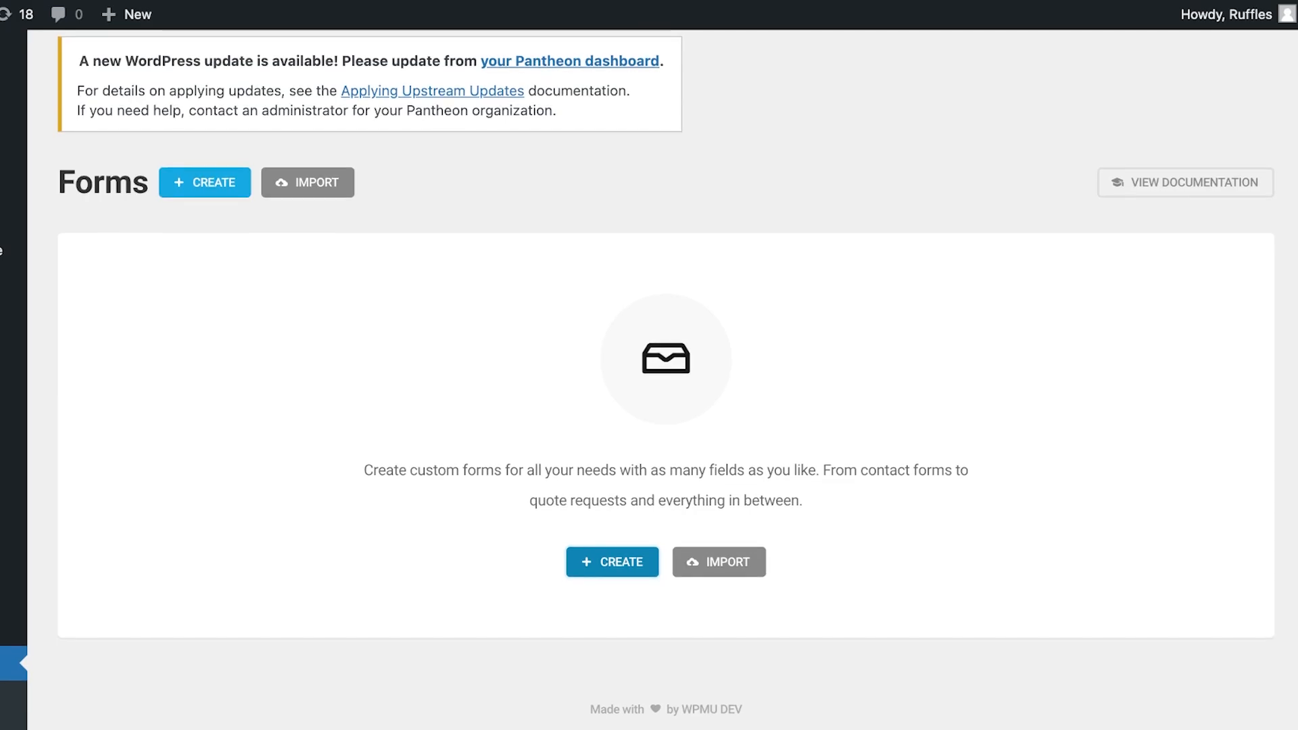
{"action": "left_click", "coordinate": [613, 562]}
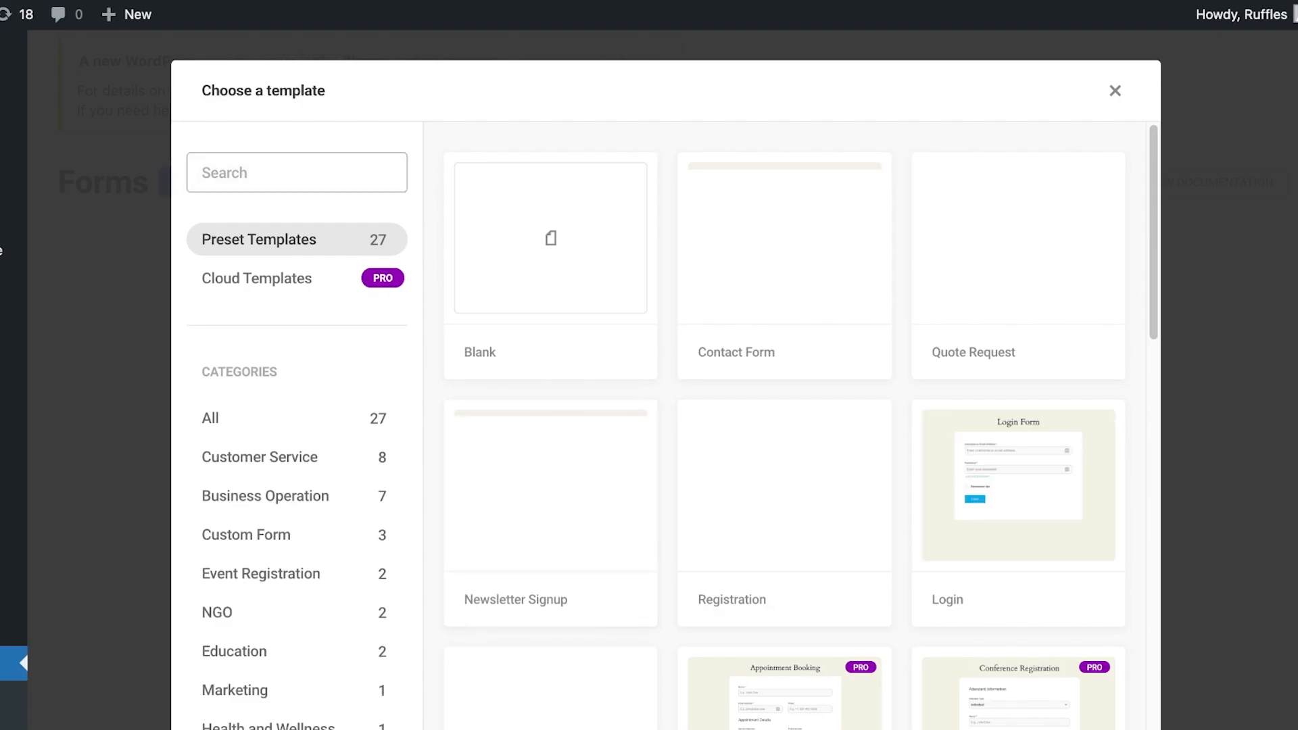
{"action": "left_click", "coordinate": [550, 352]}
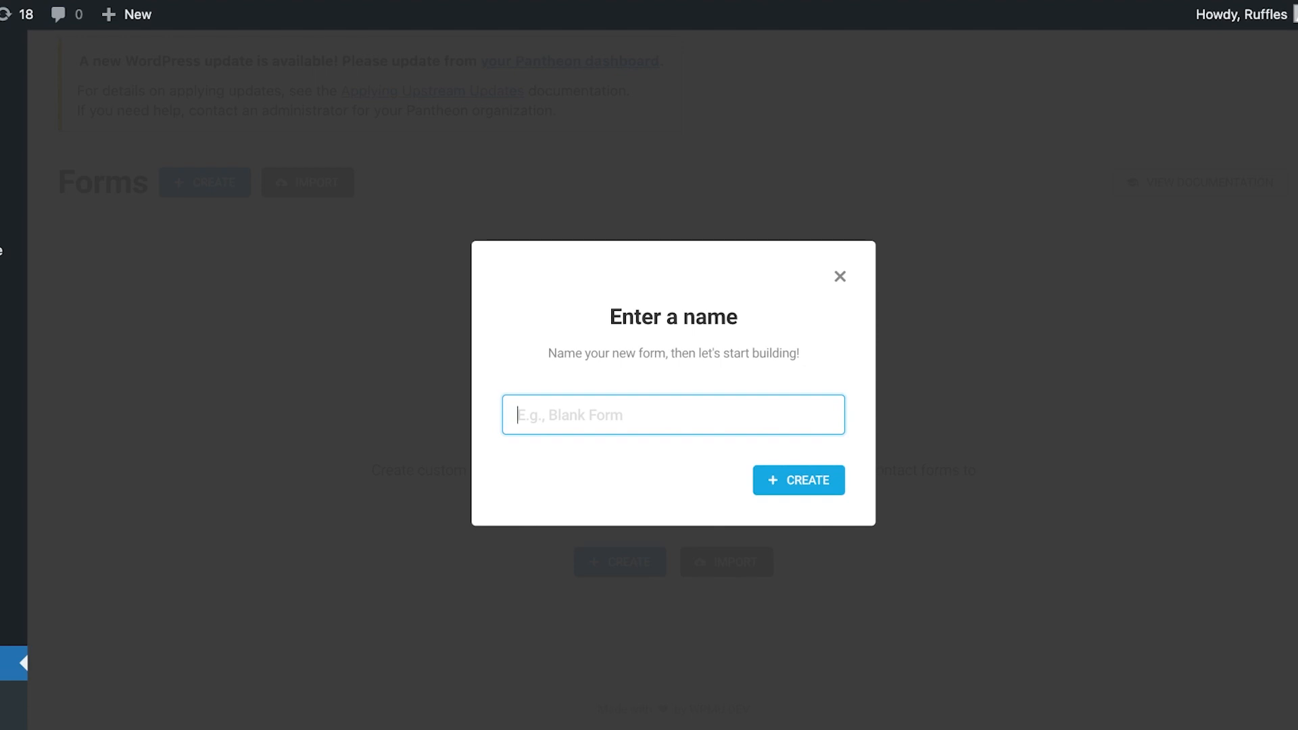
{"action": "type", "text": "Research & Deve"}
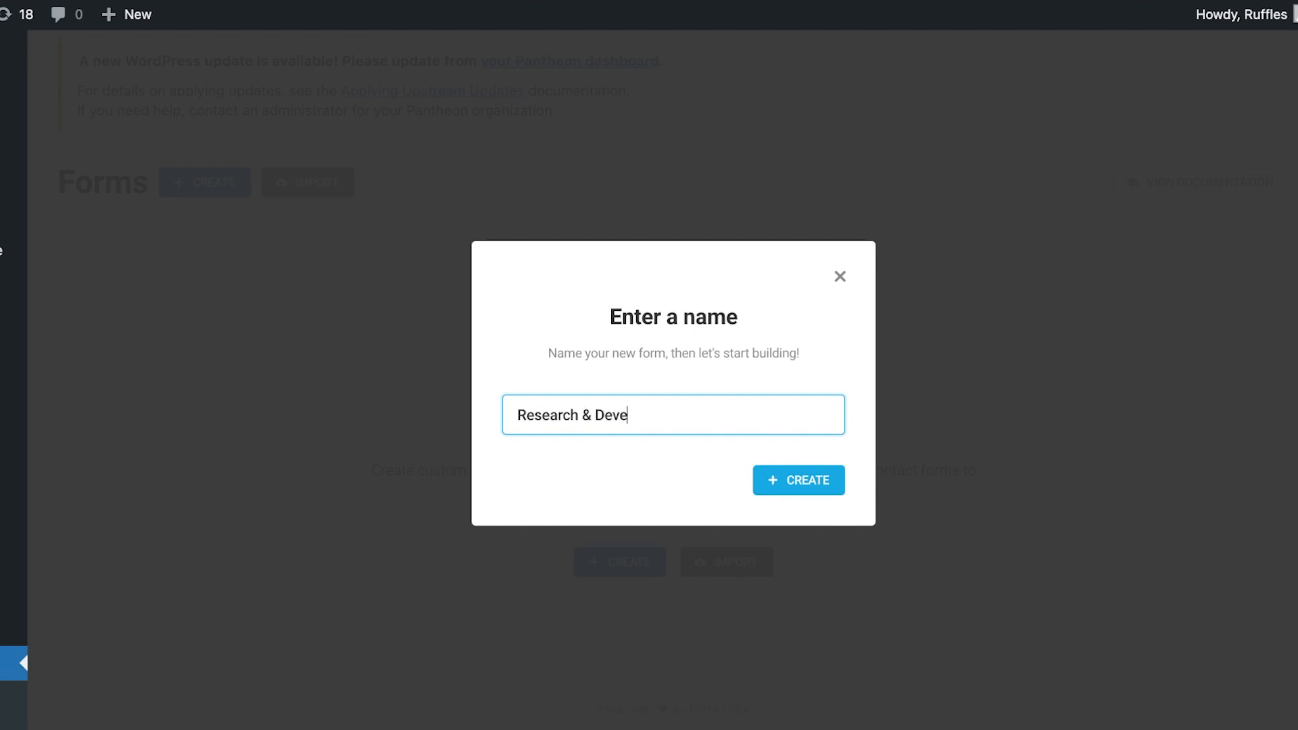
{"action": "type", "text": "lopmen"}
{"action": "type", "text": "orm"}
{"action": "key", "text": "Return"}
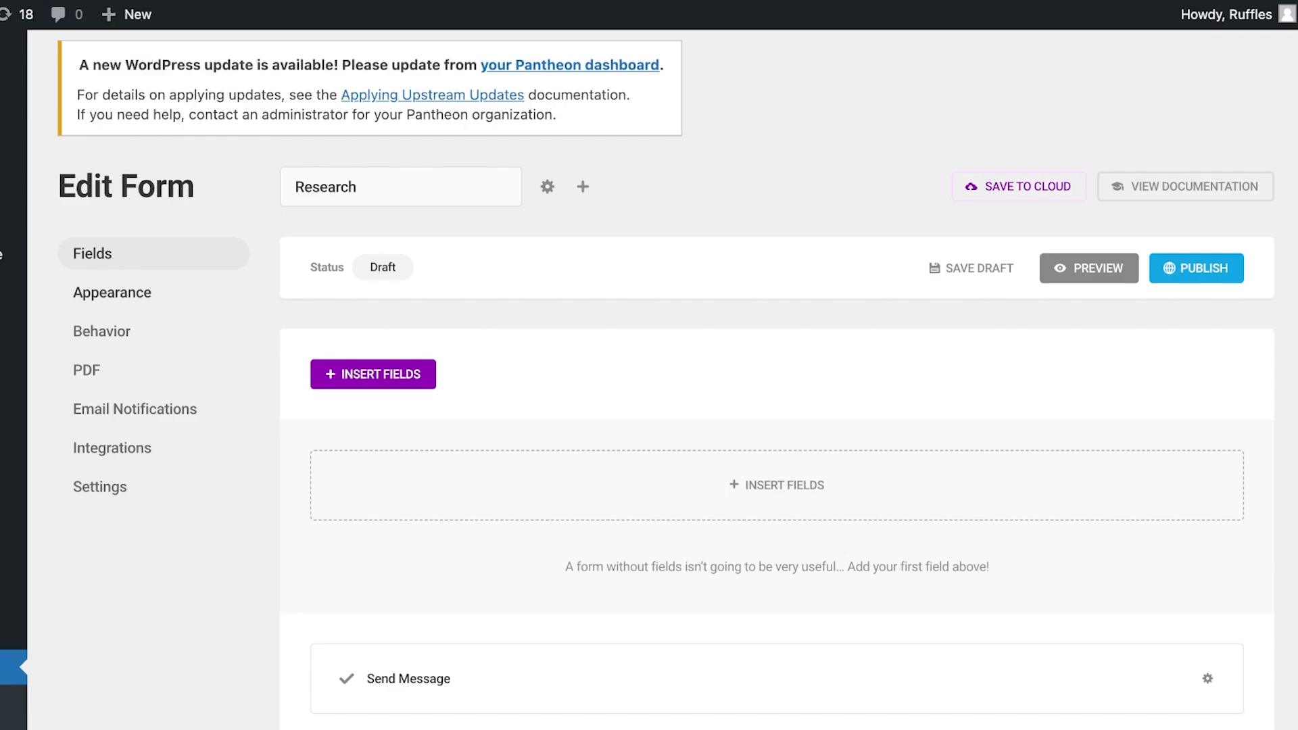
Rename the form as "R&D" in the form editor.
{"action": "scroll", "coordinate": [651, 379], "scroll_direction": "down", "scroll_amount": 1}
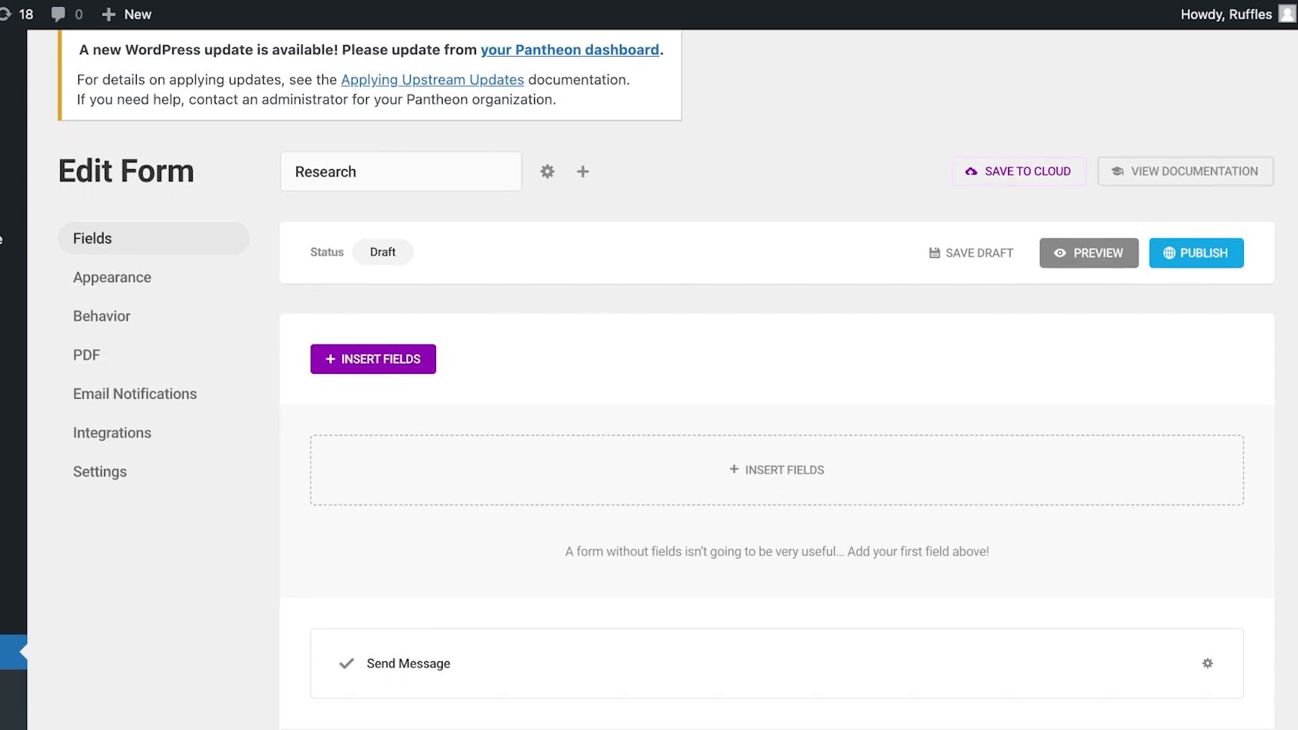
{"action": "left_click", "coordinate": [356, 165]}
{"action": "key", "text": "super+a"}
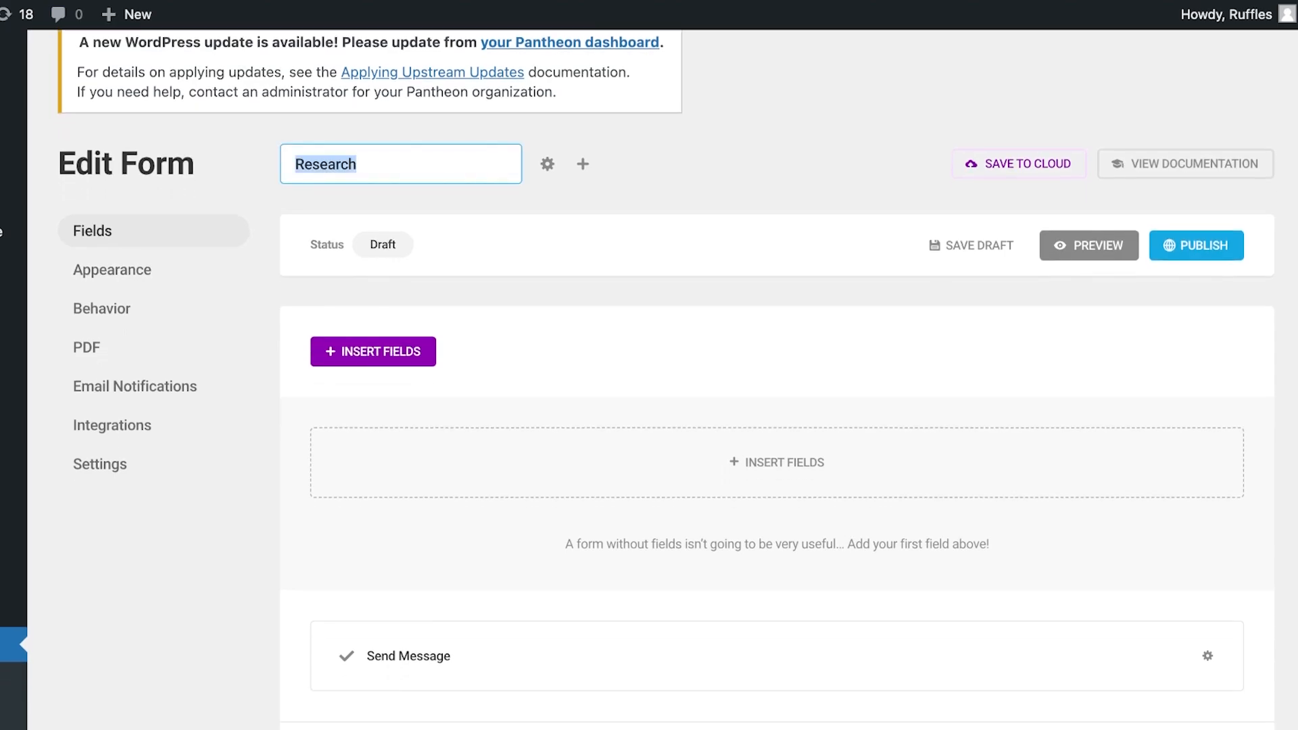
{"action": "key", "text": "BackSpace"}
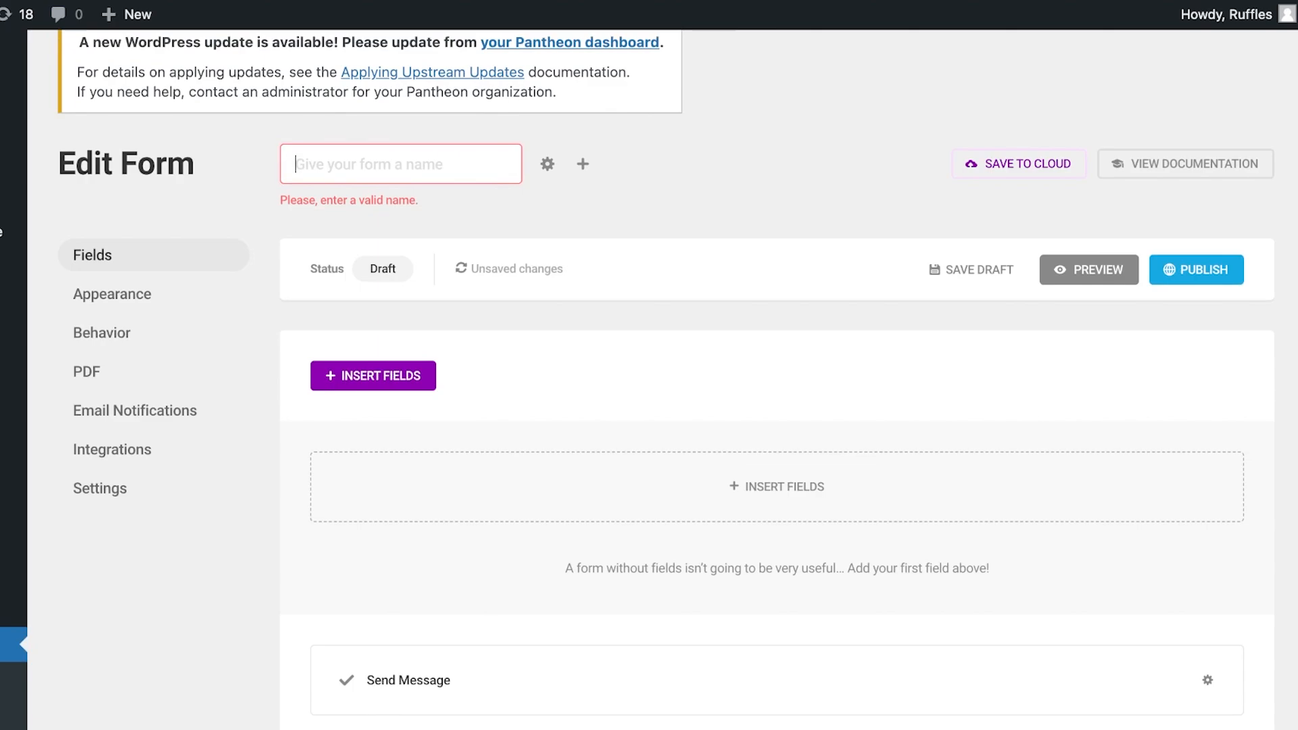
{"action": "type", "text": "R&D"}
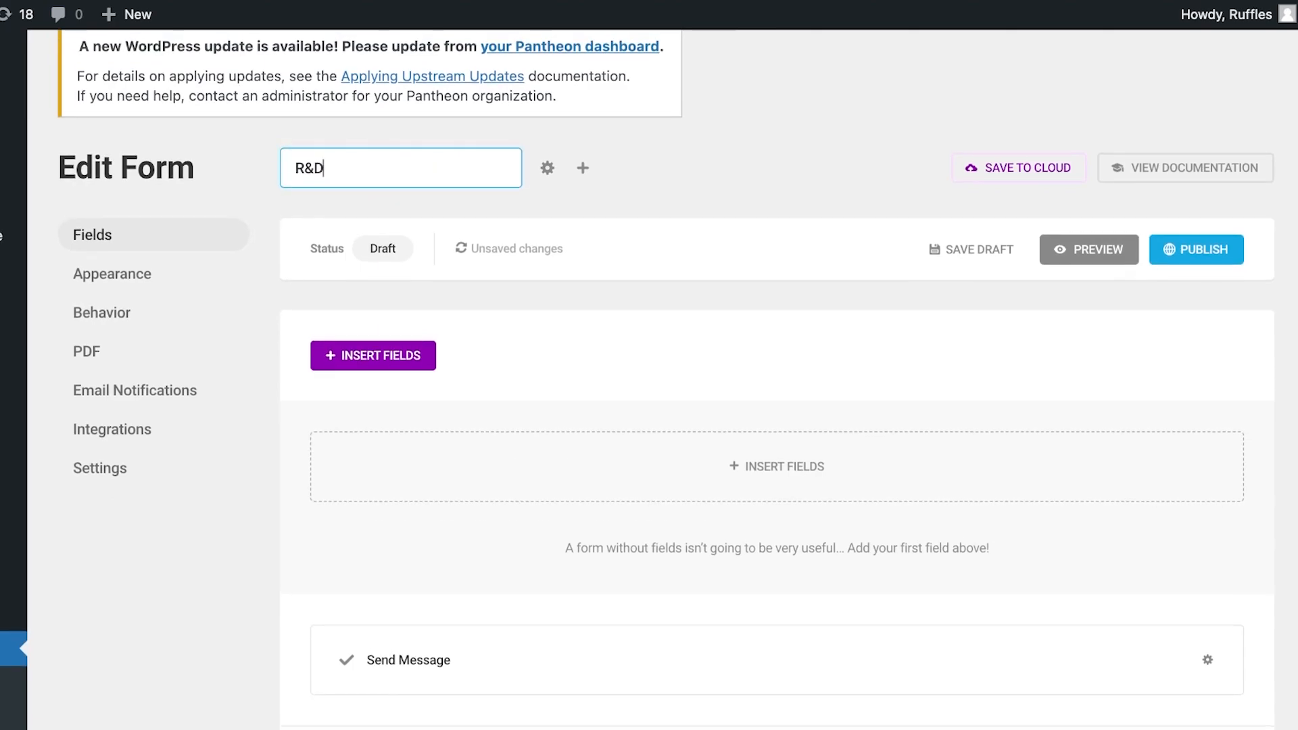
{"action": "scroll", "coordinate": [649, 371], "scroll_direction": "down", "scroll_amount": 2}
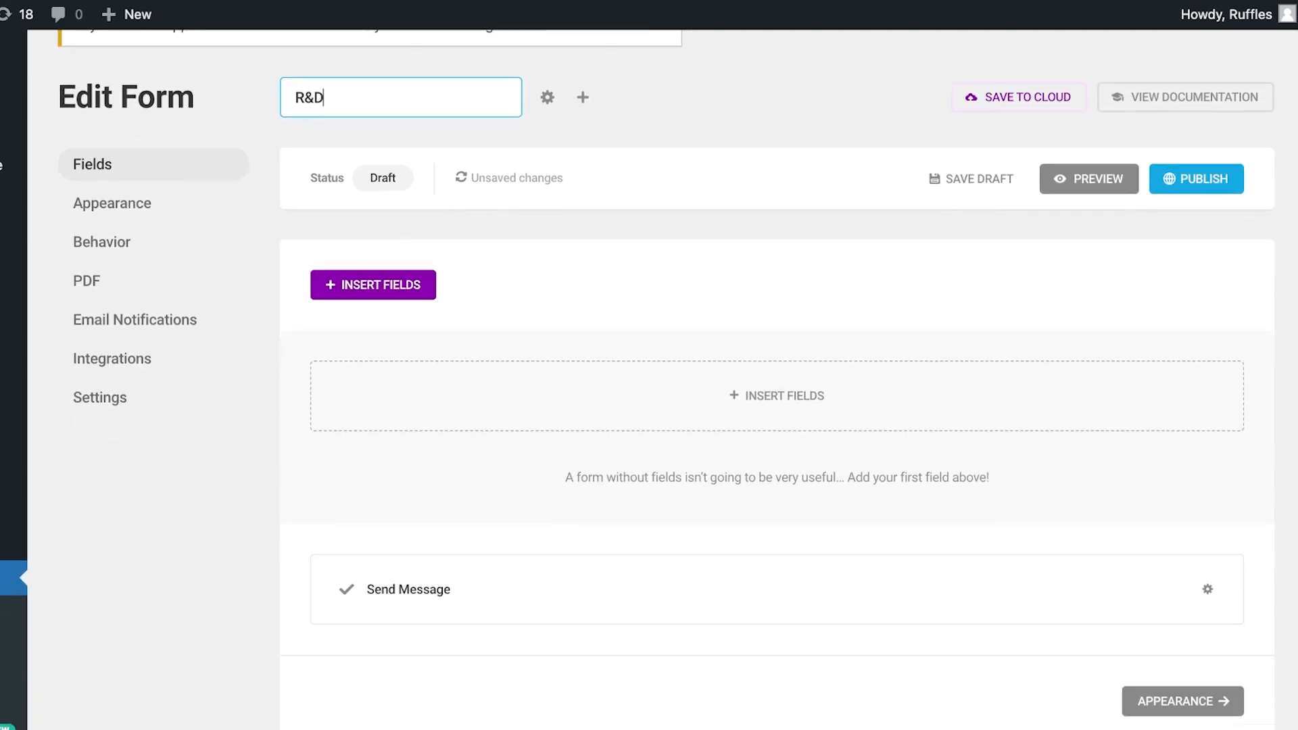
{"action": "scroll", "coordinate": [649, 379], "scroll_direction": "down", "scroll_amount": 1}
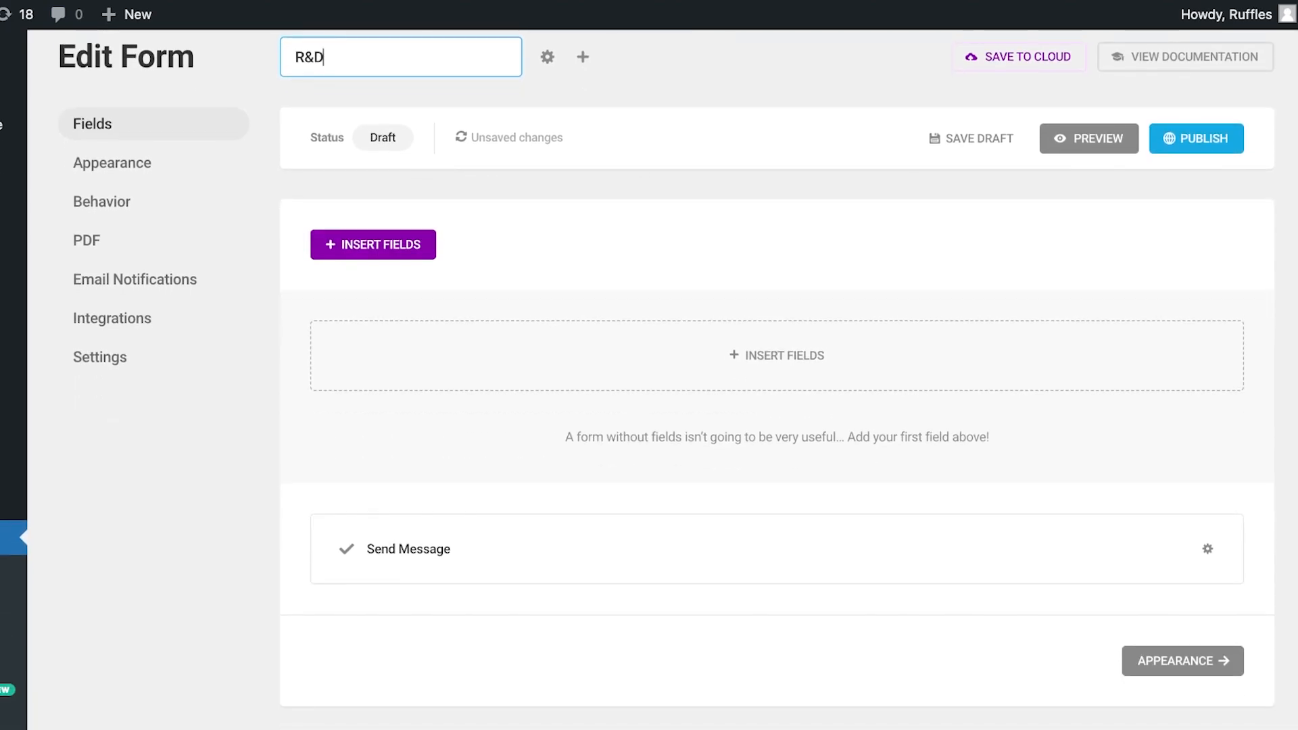
Insert Email, Phone and Name fields into the empty form, in that order.
{"action": "left_click", "coordinate": [373, 245]}
{"action": "left_click", "coordinate": [432, 279]}
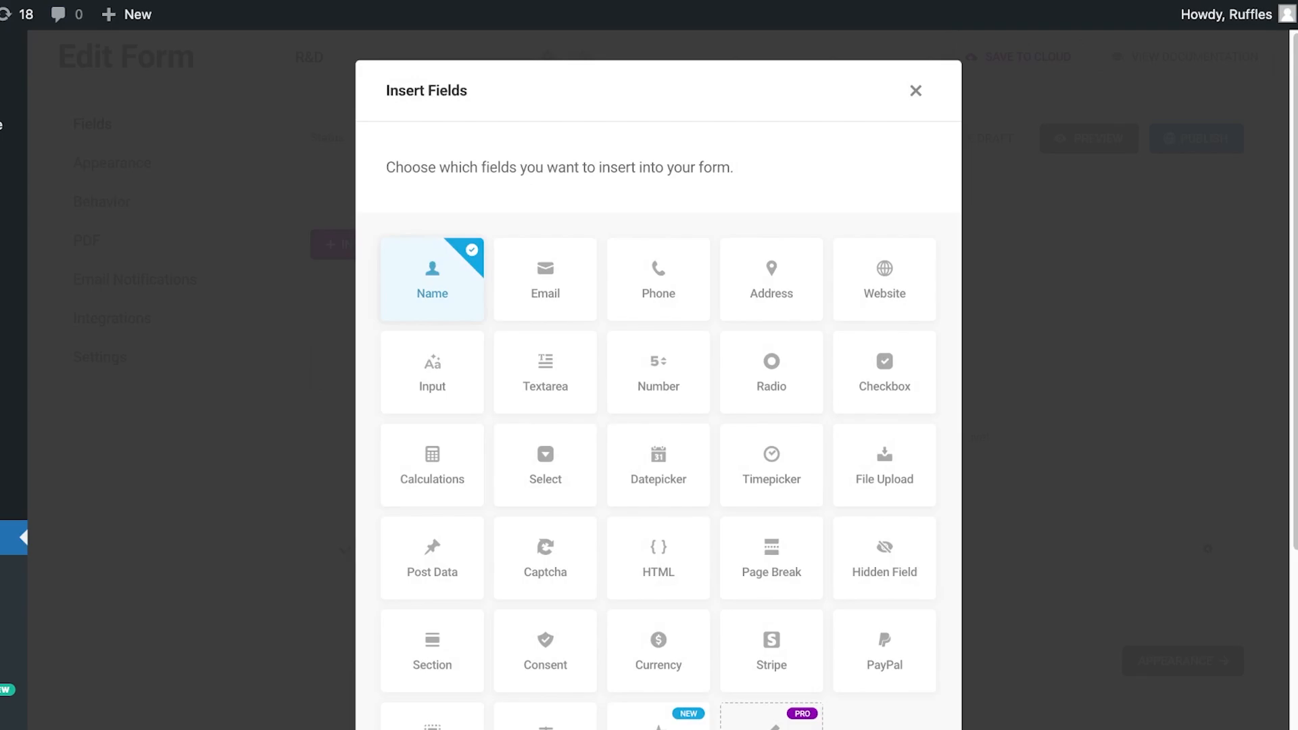
{"action": "left_click", "coordinate": [432, 279]}
{"action": "left_click", "coordinate": [544, 279]}
{"action": "left_click", "coordinate": [658, 279]}
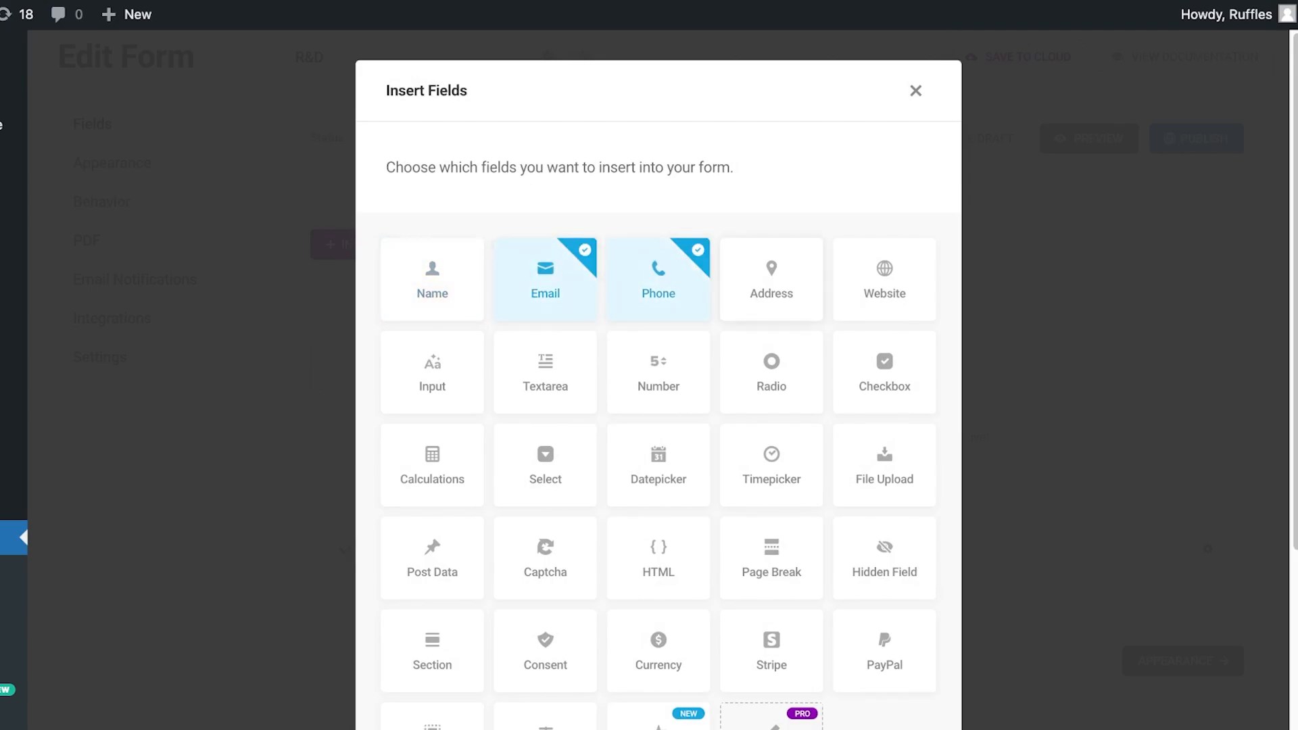
{"action": "left_click", "coordinate": [432, 279]}
{"action": "scroll", "coordinate": [658, 379], "scroll_direction": "down", "scroll_amount": 4}
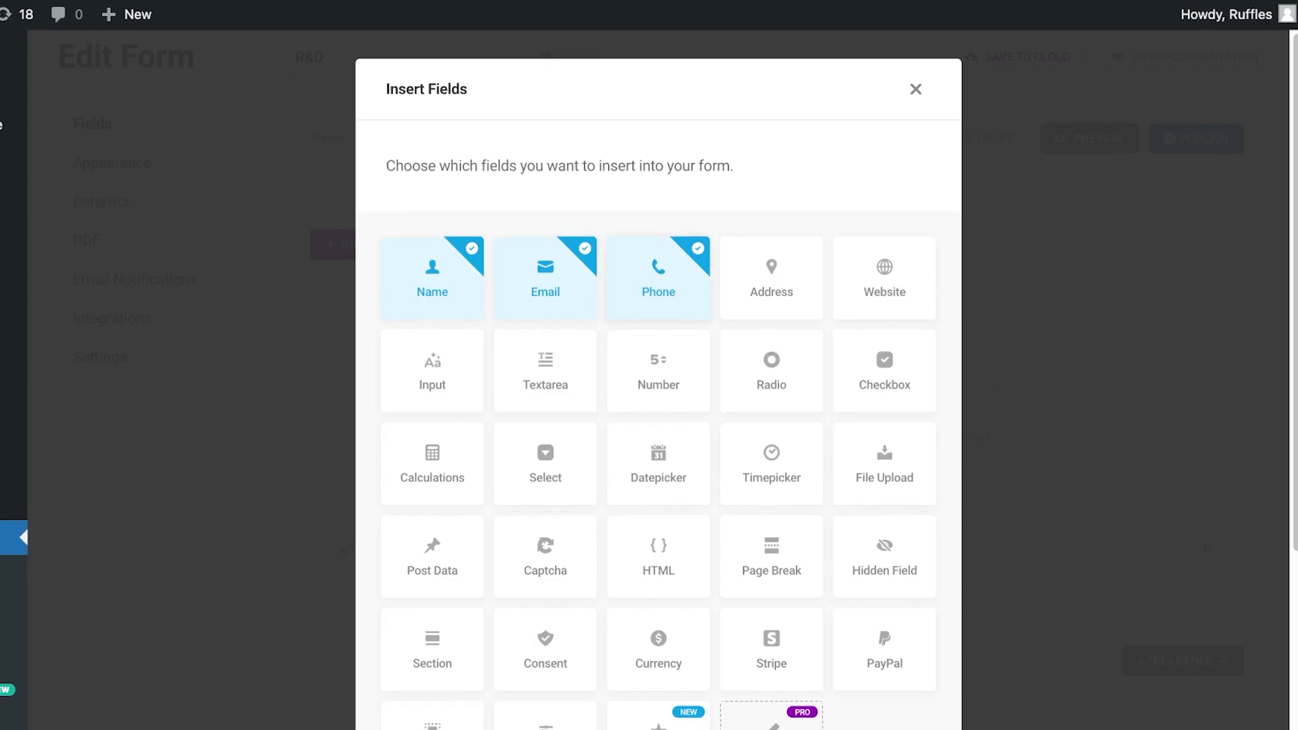
{"action": "left_click", "coordinate": [874, 660]}
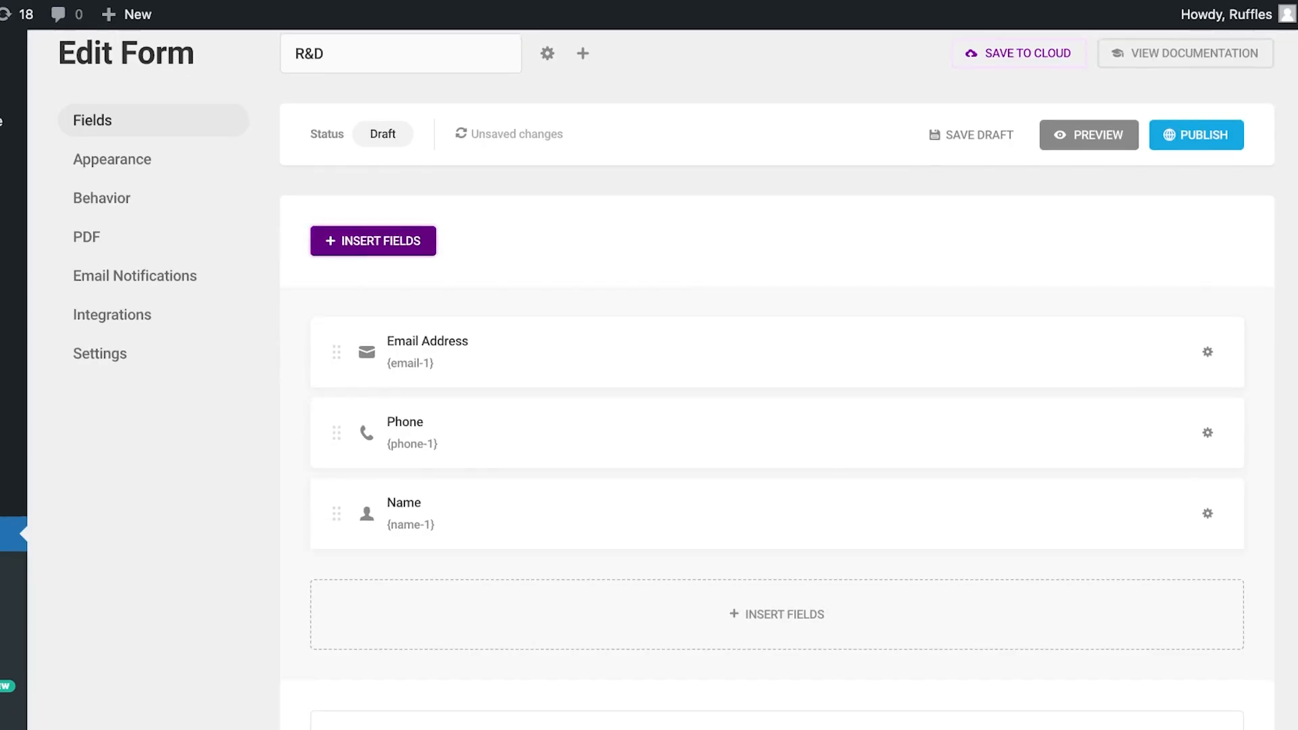
Insert a single Input field below the Name field.
{"action": "scroll", "coordinate": [778, 405], "scroll_direction": "down", "scroll_amount": 3}
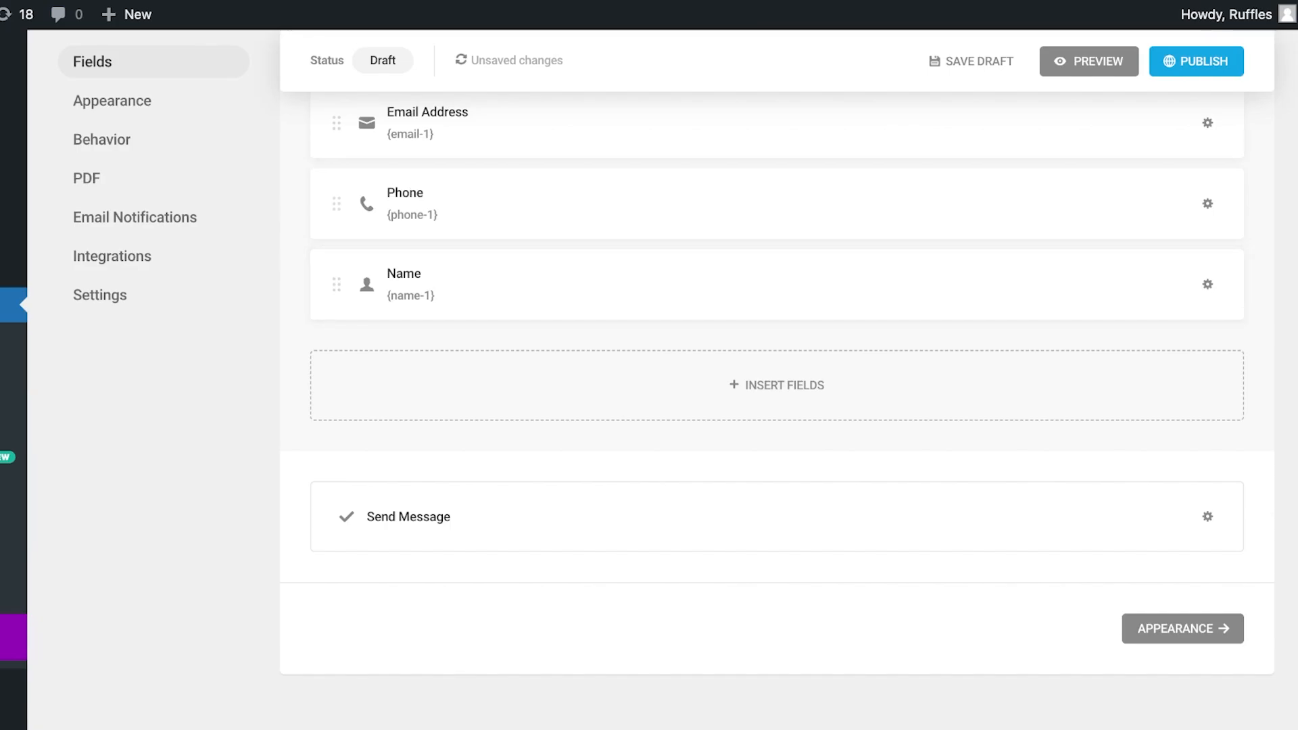
{"action": "left_click", "coordinate": [776, 386]}
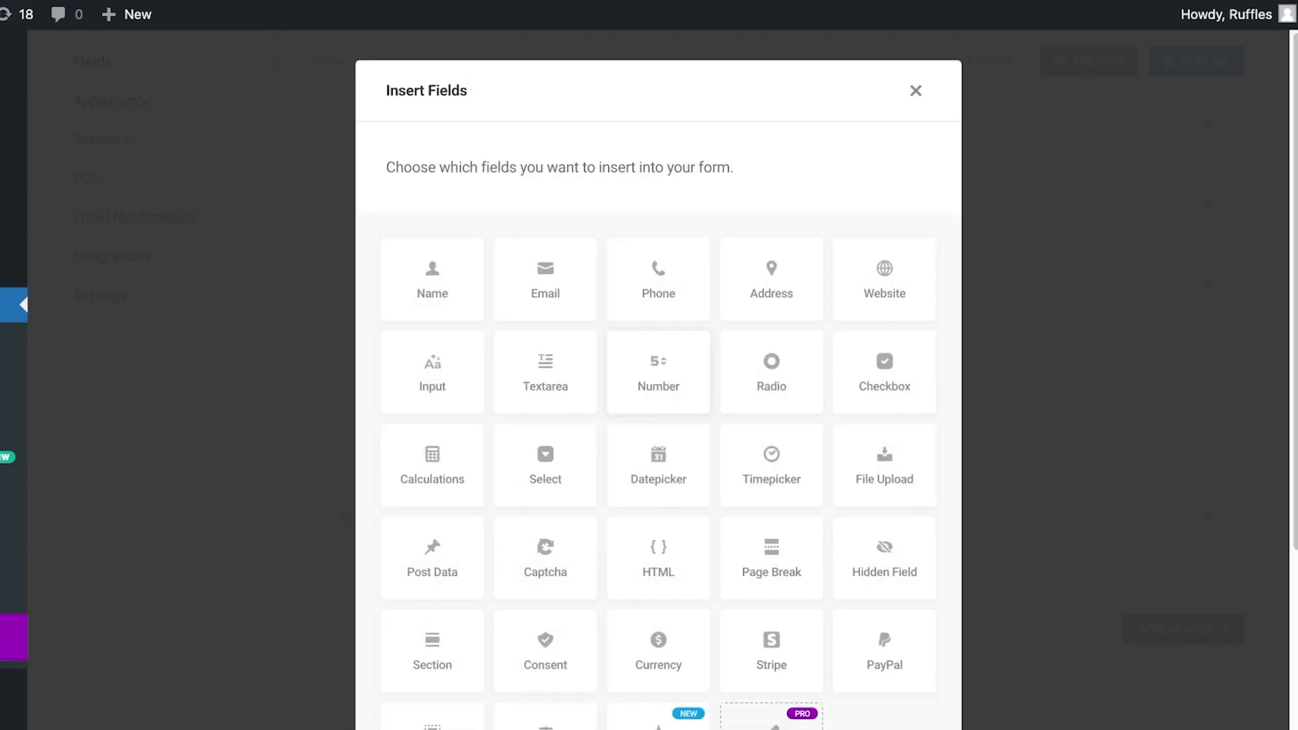
{"action": "scroll", "coordinate": [658, 372], "scroll_direction": "down", "scroll_amount": 3}
{"action": "scroll", "coordinate": [658, 379], "scroll_direction": "up", "scroll_amount": 1}
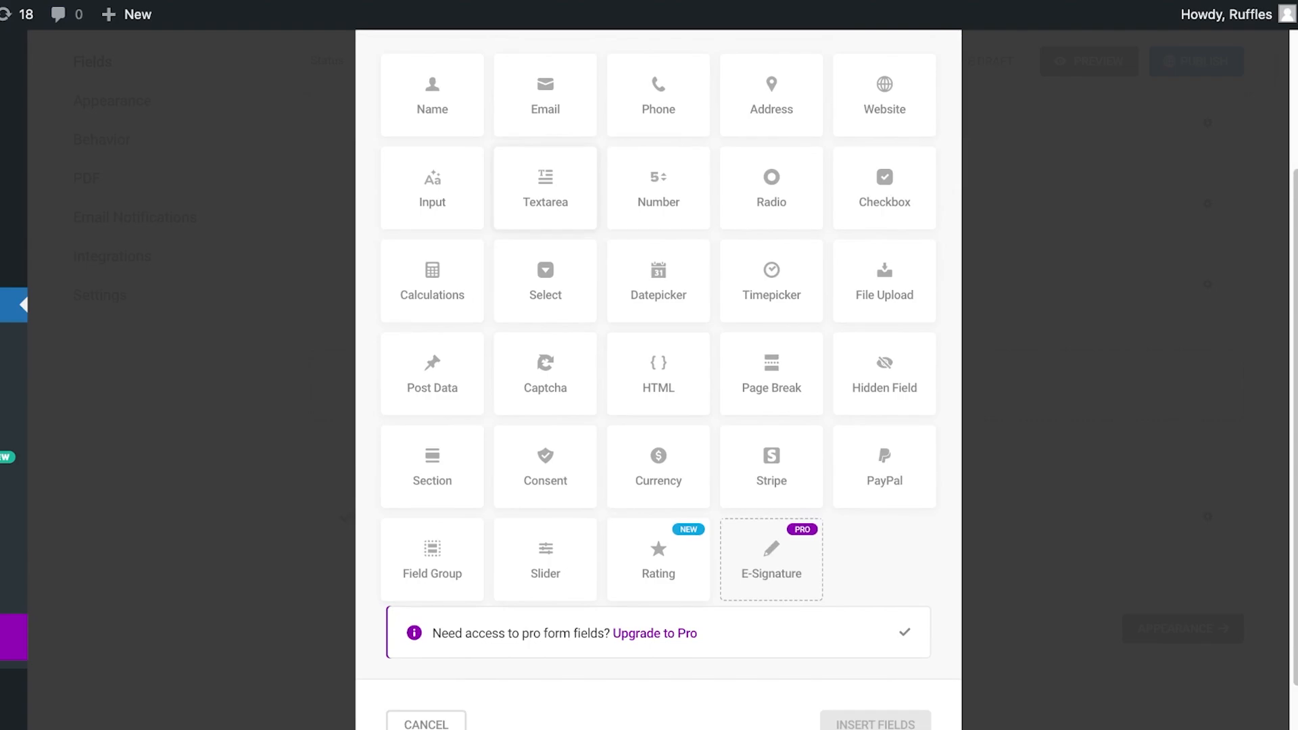
{"action": "left_click", "coordinate": [432, 188]}
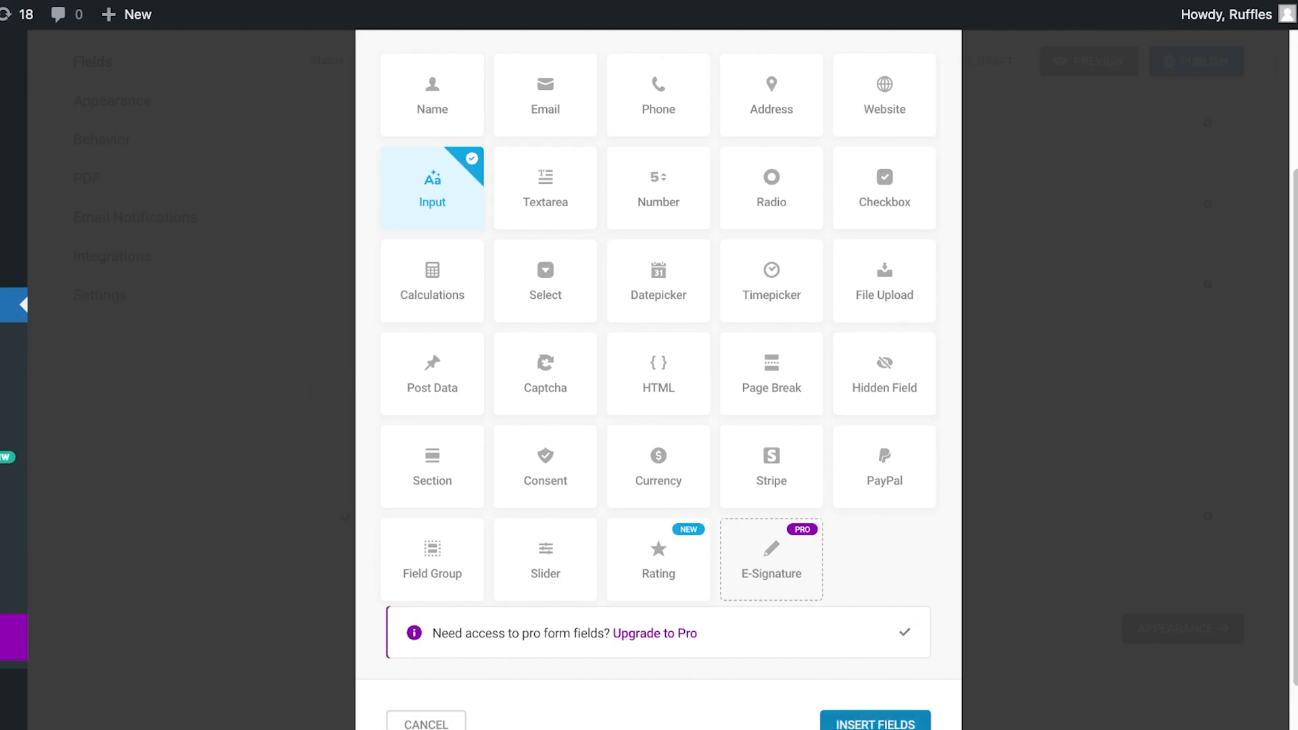
{"action": "left_click", "coordinate": [545, 281]}
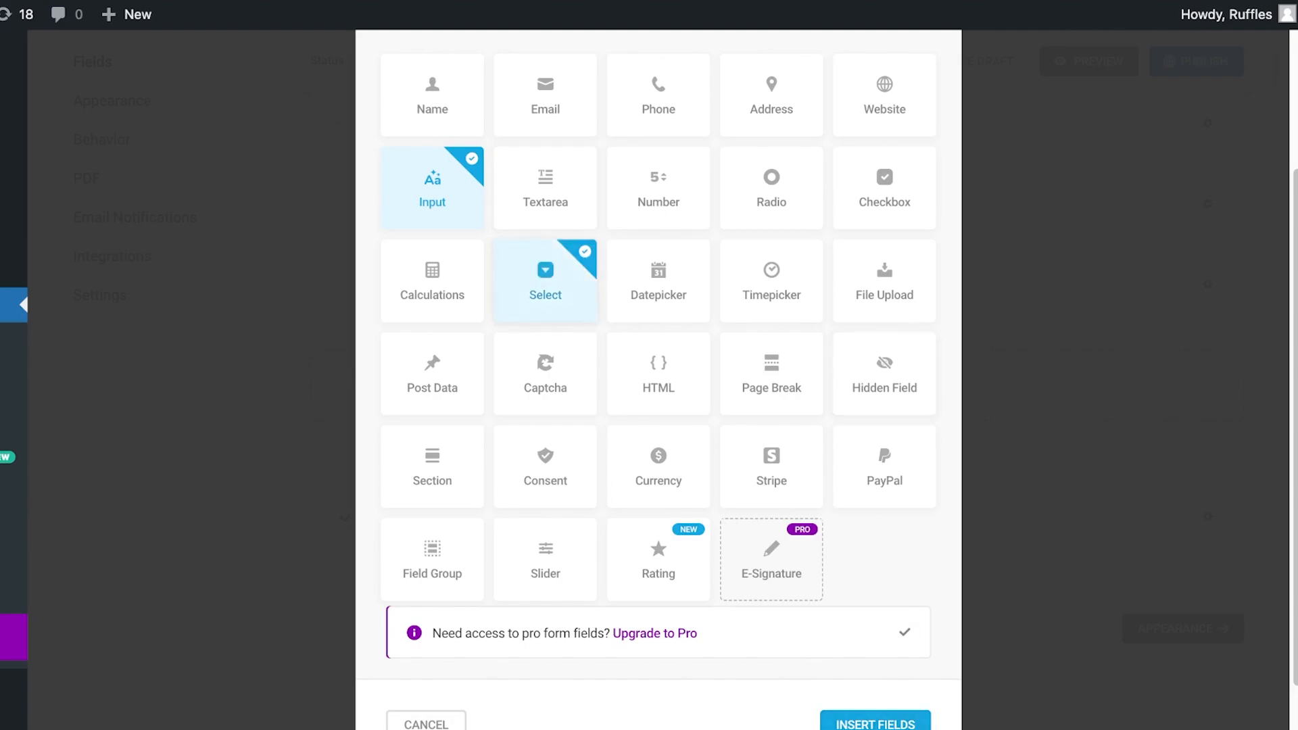
{"action": "left_click", "coordinate": [545, 281]}
{"action": "left_click", "coordinate": [875, 722]}
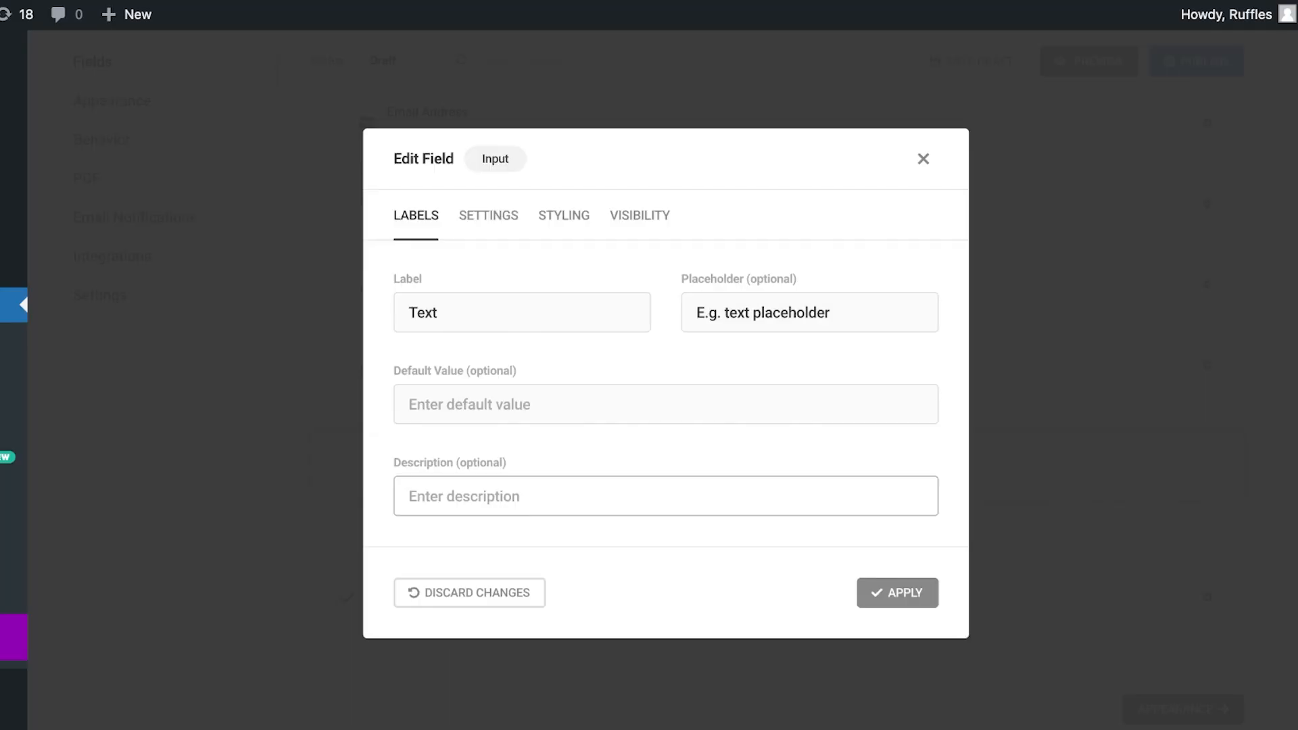
Set the input field's label to "What product do you dislike from our collection?".
{"action": "double_click", "coordinate": [411, 313]}
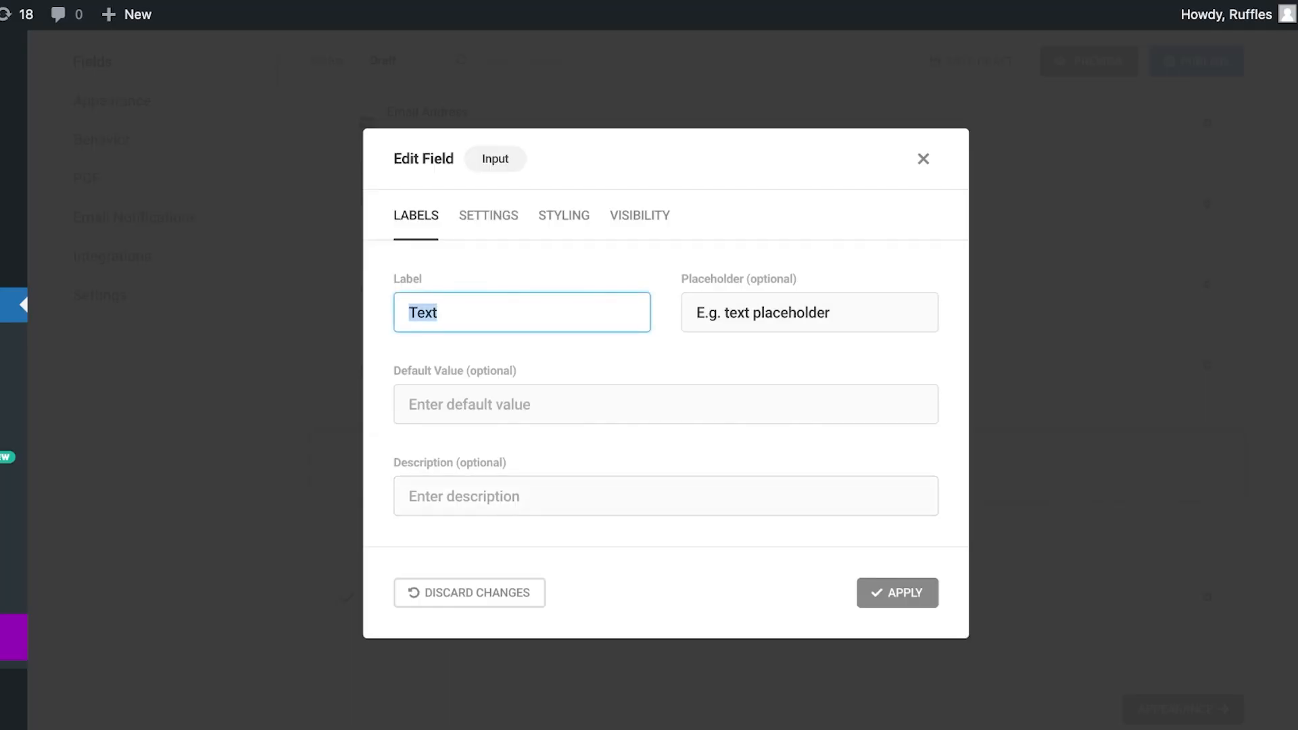
{"action": "key", "text": "BackSpace"}
{"action": "type", "text": "A"}
{"action": "key", "text": "BackSpace"}
{"action": "type", "text": "What product "}
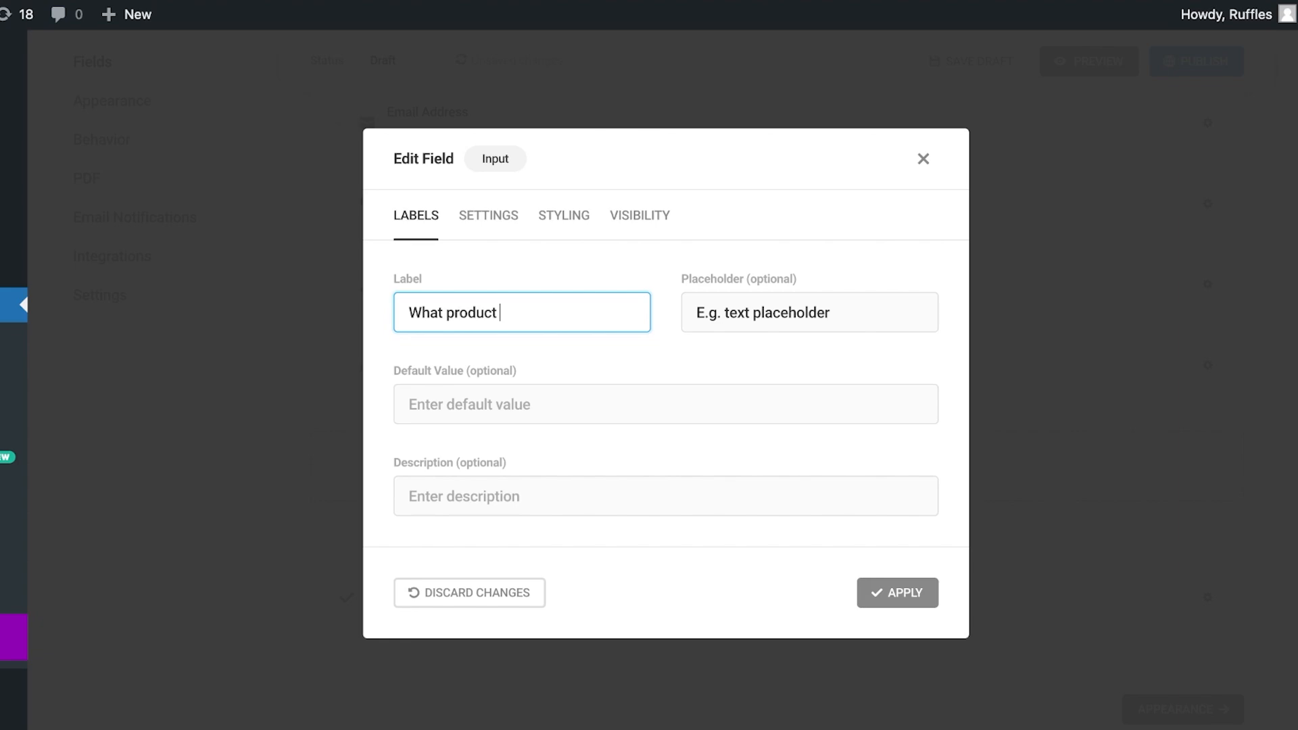
{"action": "type", "text": "do you ldislike from "}
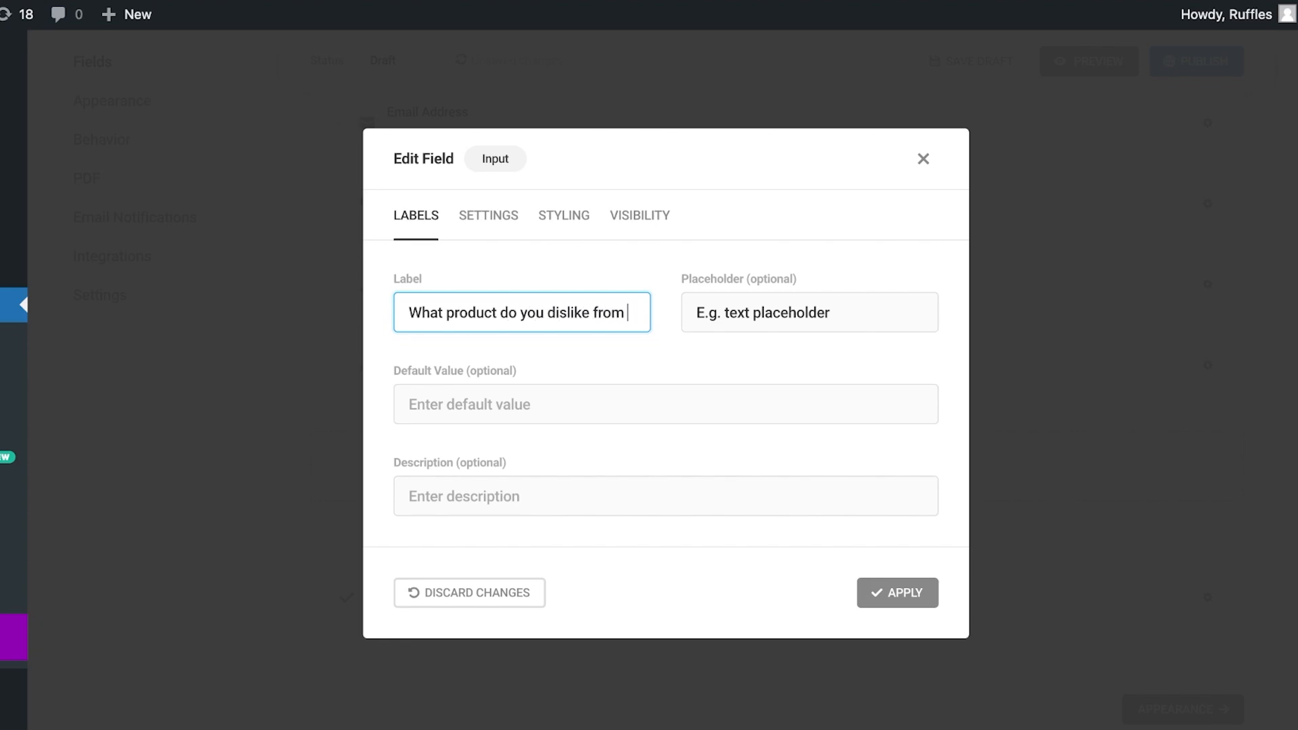
{"action": "type", "text": "our collec"}
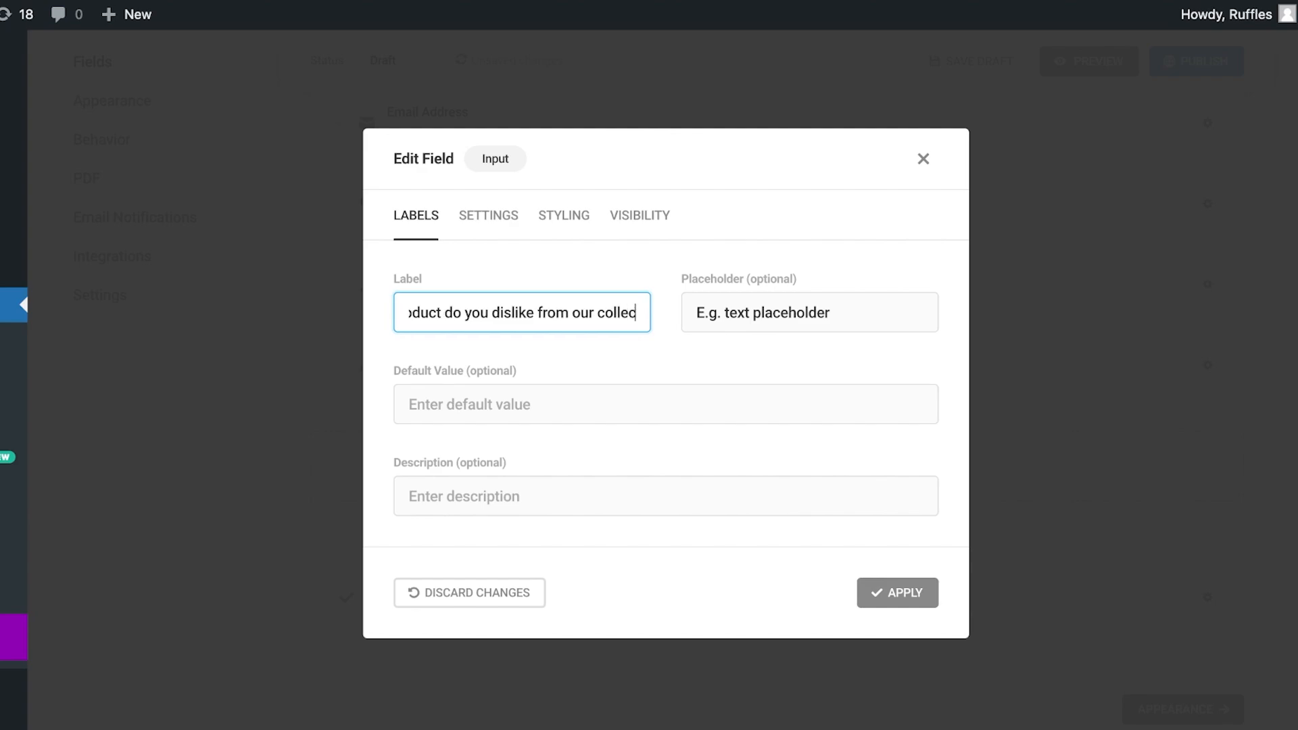
{"action": "type", "text": "tion?"}
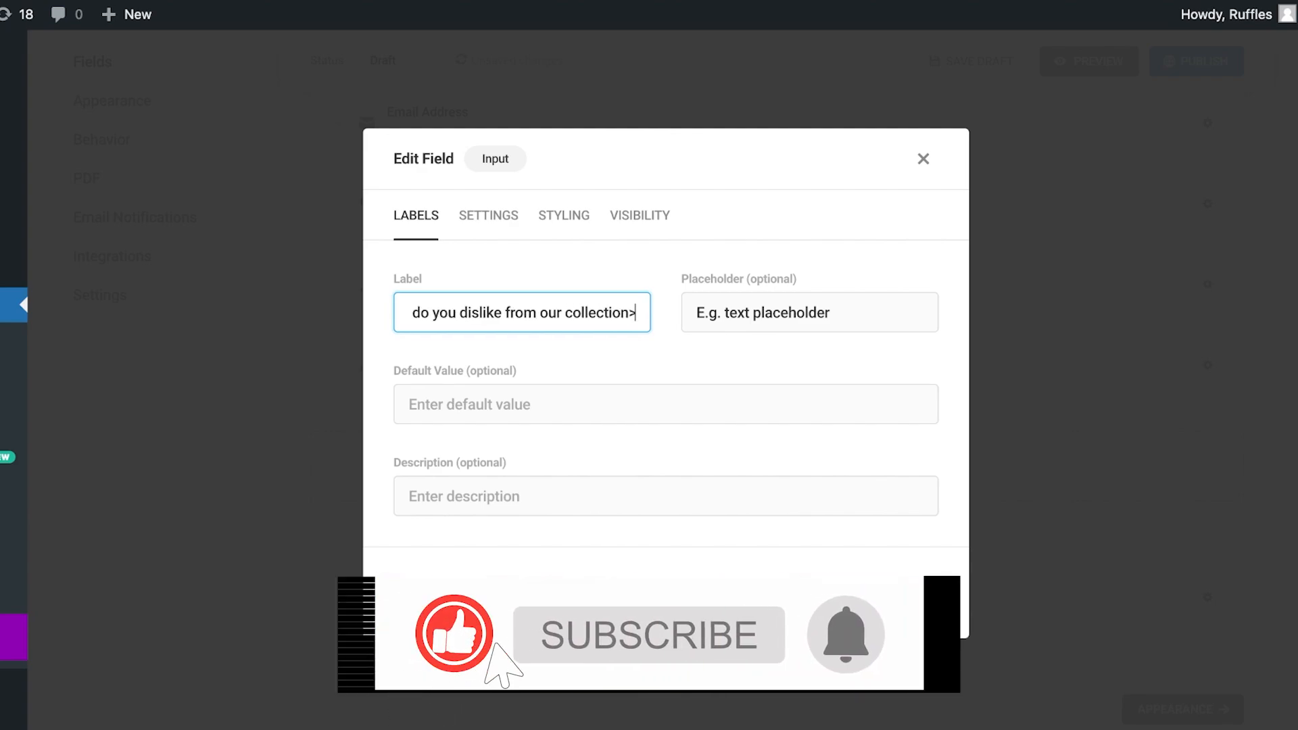
{"action": "key", "text": "BackSpace"}
{"action": "type", "text": "?"}
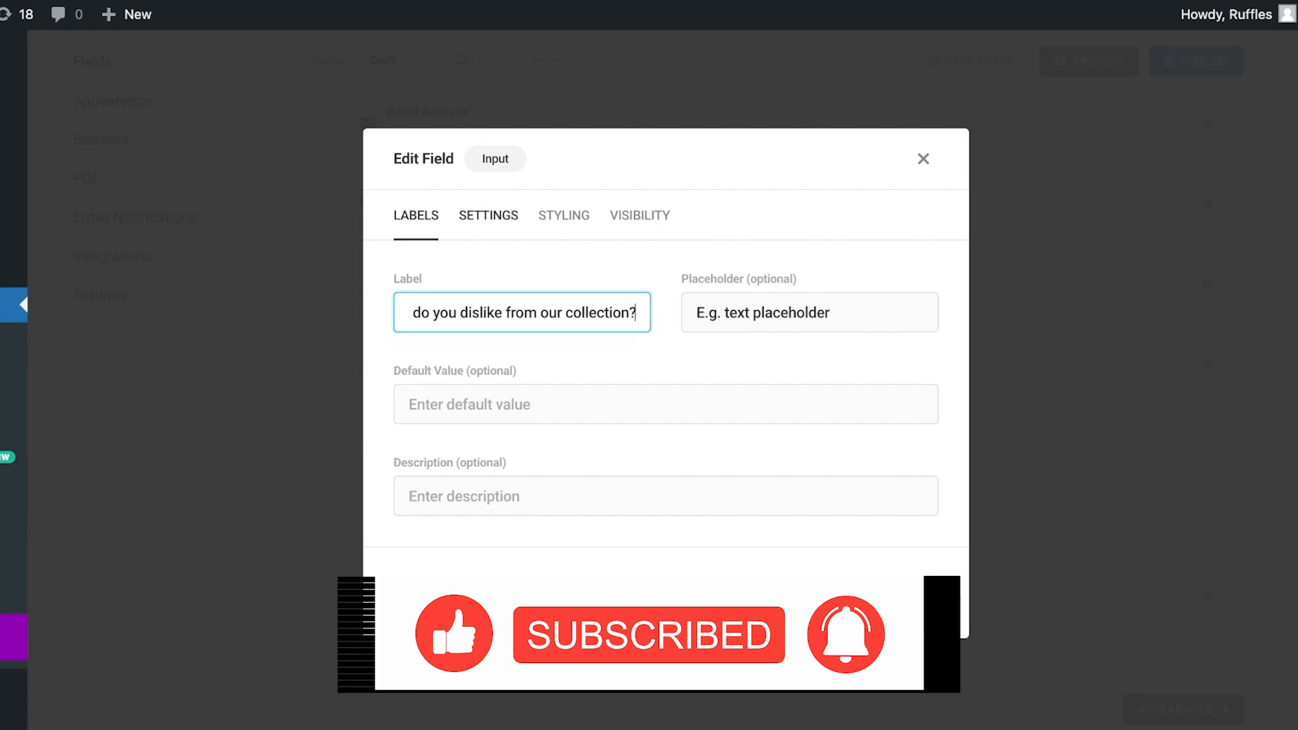
Make the product dislike question a required field.
{"action": "left_click", "coordinate": [489, 216]}
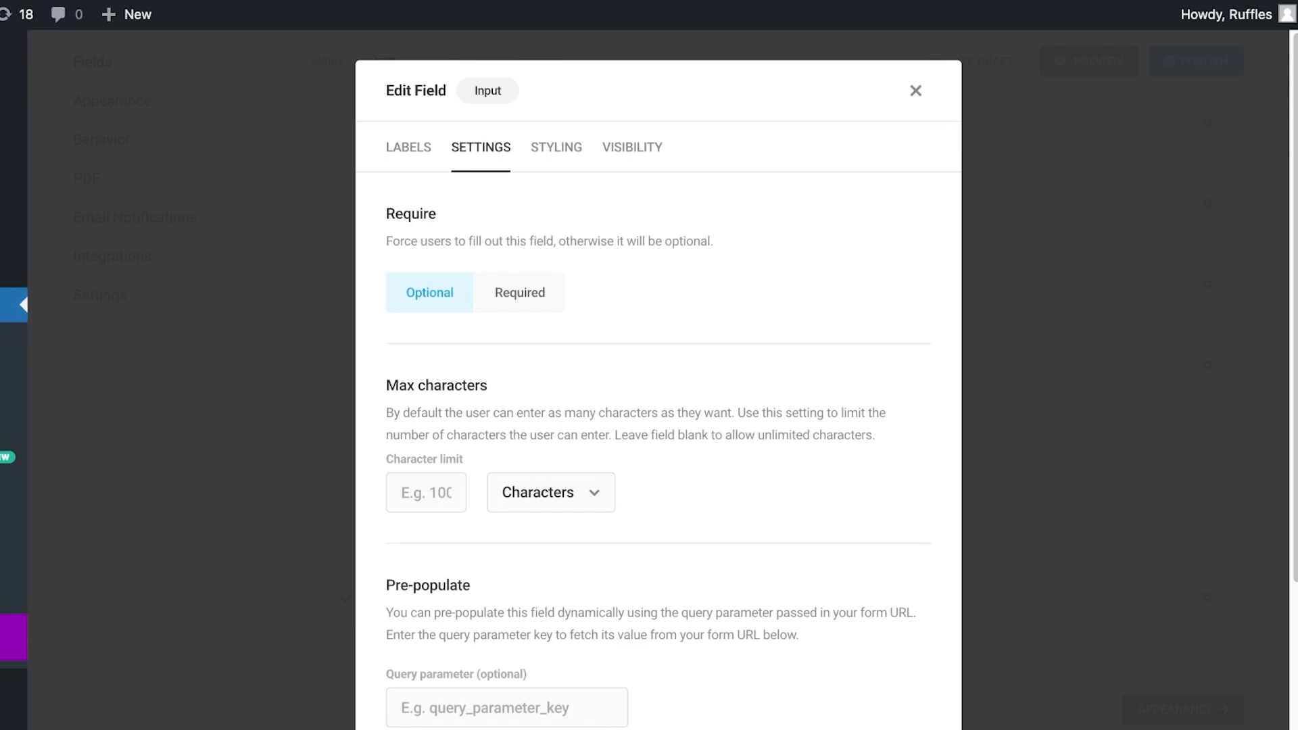
{"action": "left_click", "coordinate": [520, 293]}
{"action": "left_click", "coordinate": [574, 396]}
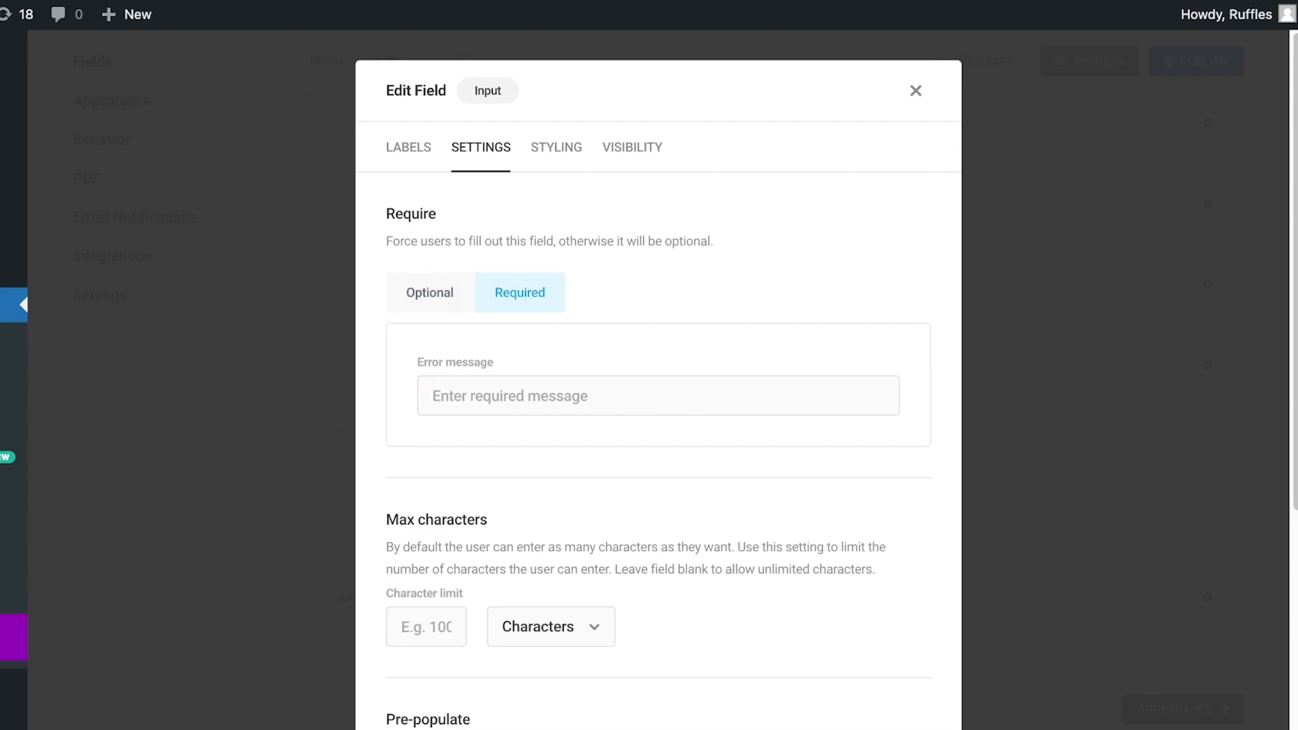
Limit the product dislike answer to 3000 characters and apply the field changes.
{"action": "scroll", "coordinate": [658, 379], "scroll_direction": "down", "scroll_amount": 3}
{"action": "scroll", "coordinate": [658, 378], "scroll_direction": "down", "scroll_amount": 1}
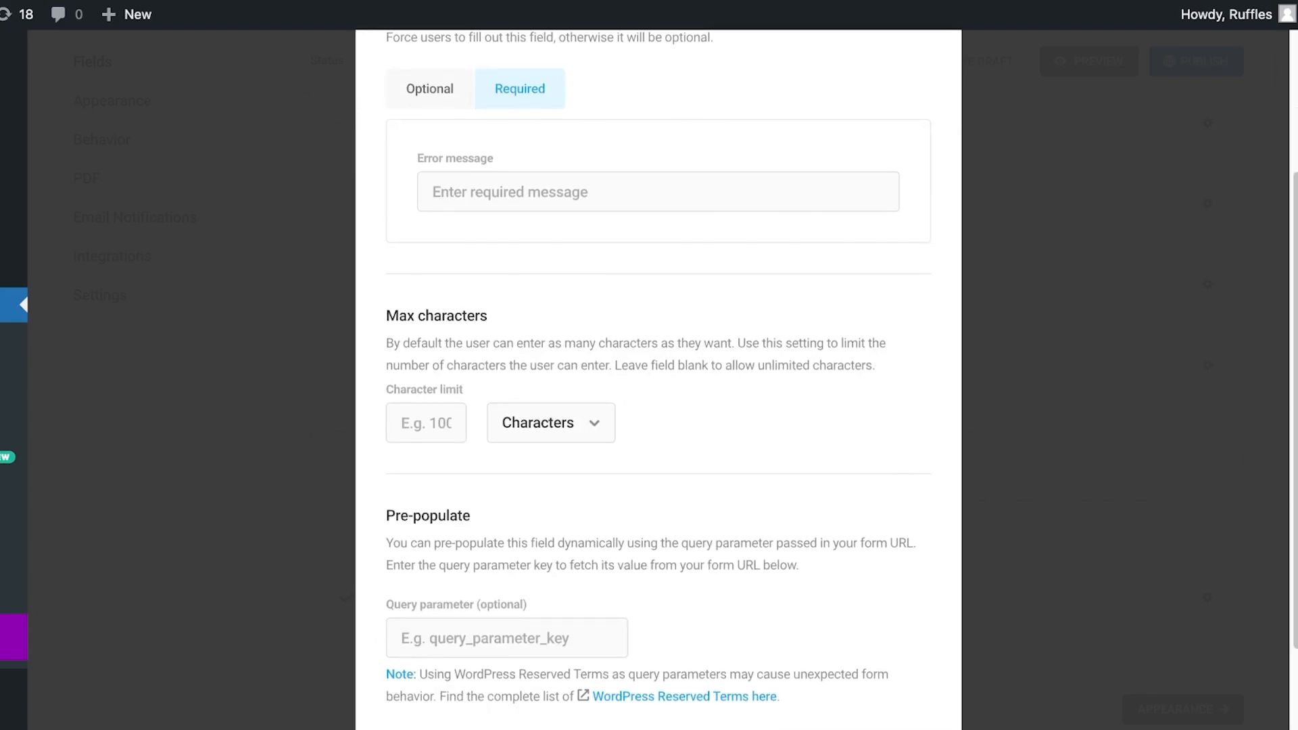
{"action": "scroll", "coordinate": [657, 379], "scroll_direction": "down", "scroll_amount": 2}
{"action": "left_click", "coordinate": [426, 316]}
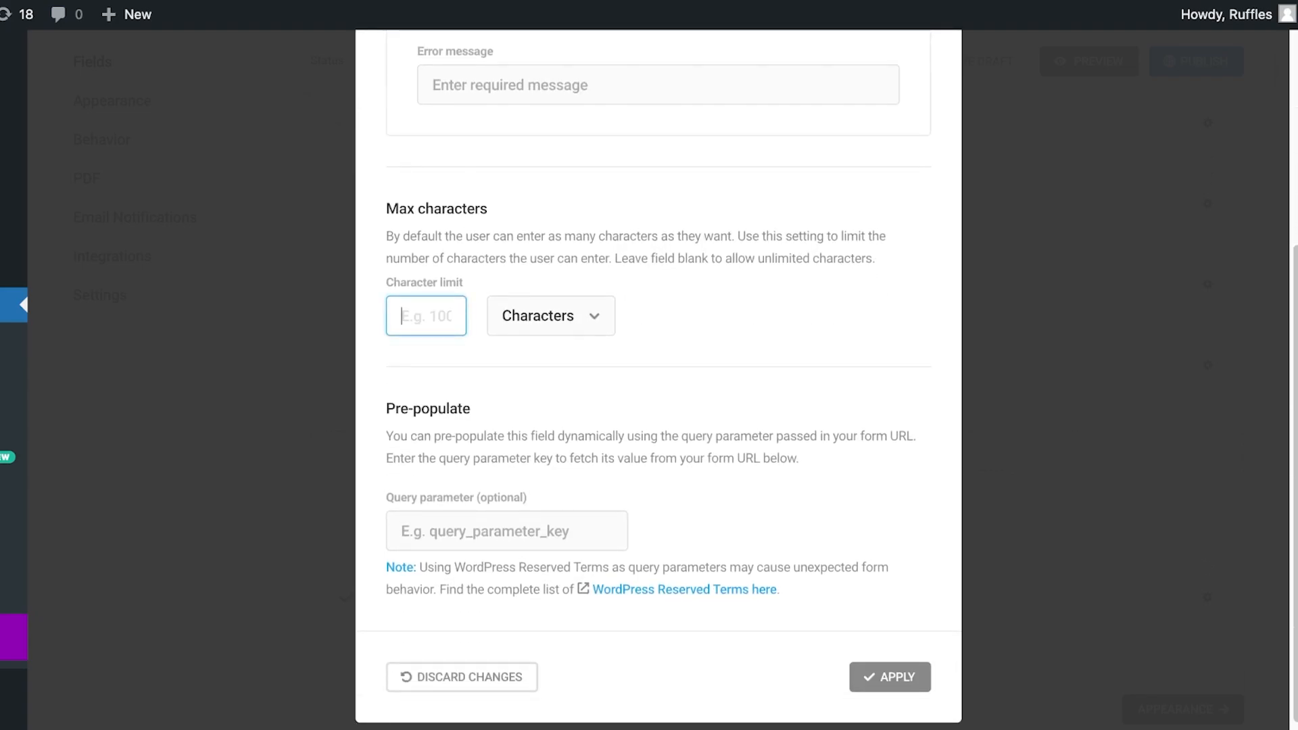
{"action": "type", "text": "3000"}
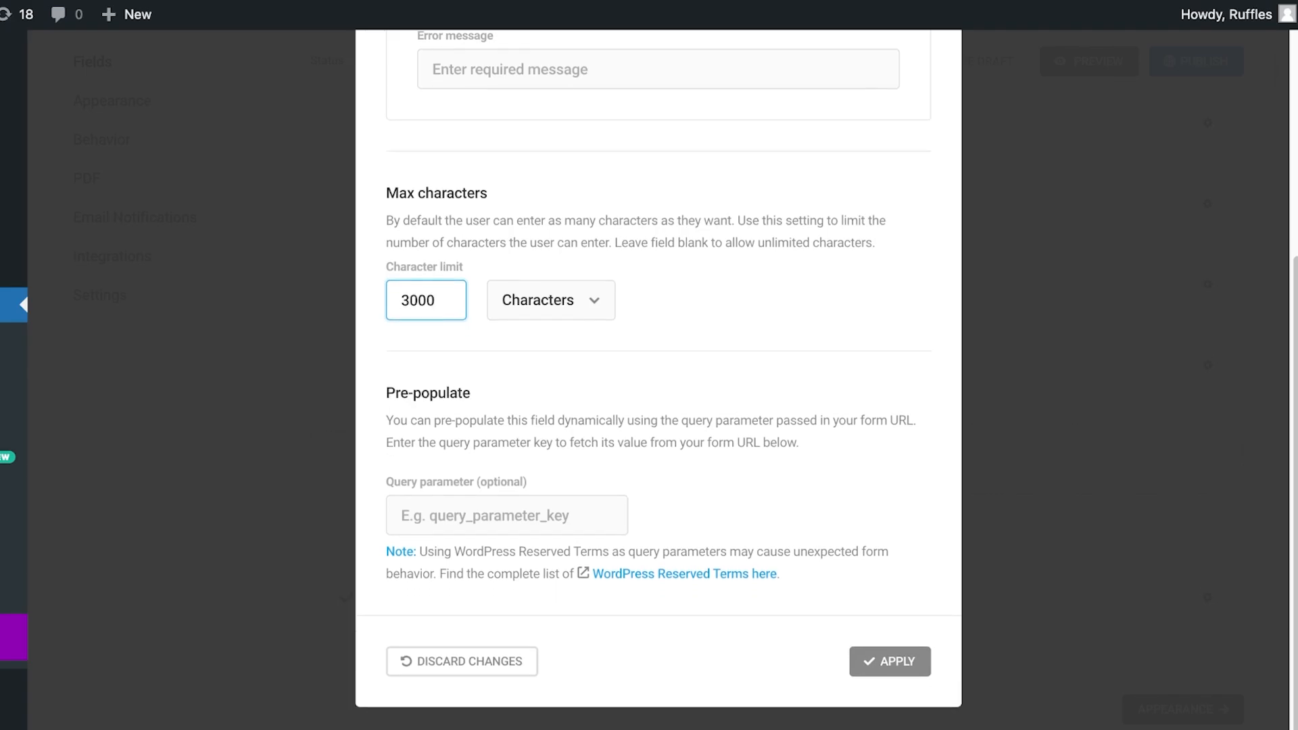
{"action": "scroll", "coordinate": [658, 378], "scroll_direction": "up", "scroll_amount": 1}
{"action": "scroll", "coordinate": [657, 379], "scroll_direction": "up", "scroll_amount": 4}
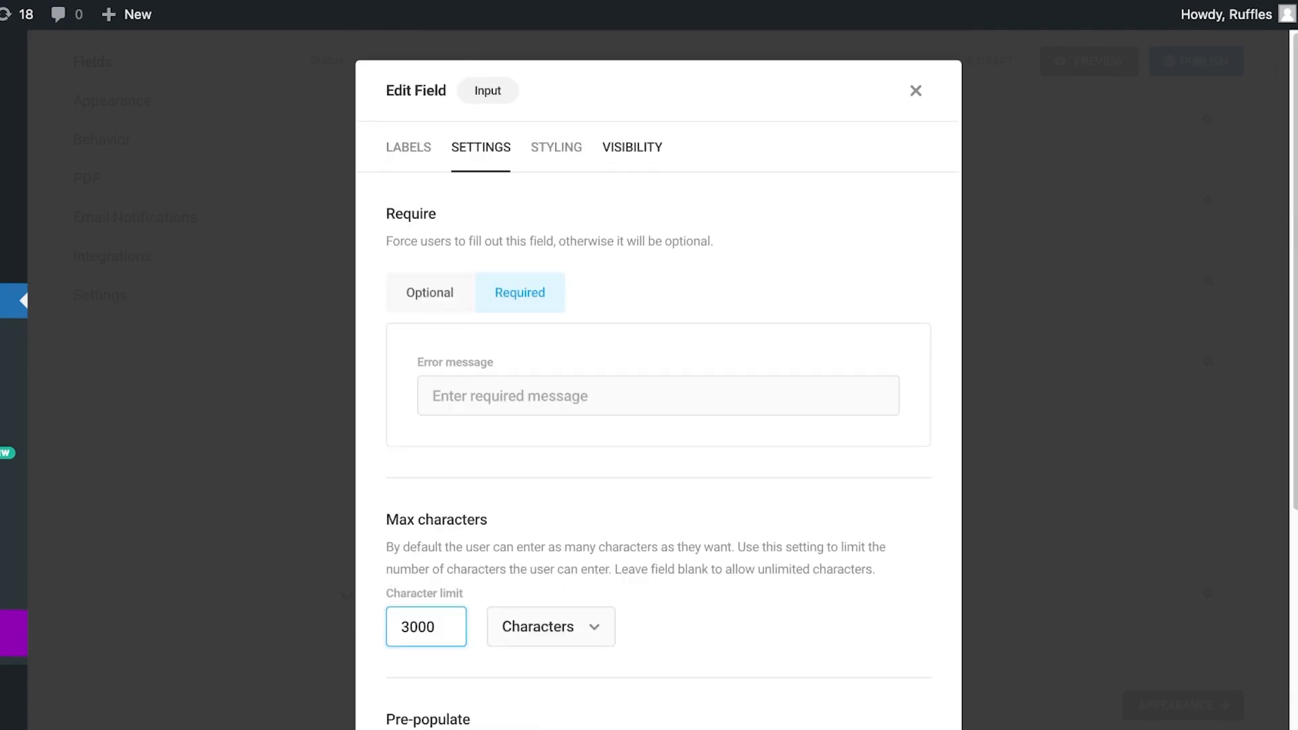
{"action": "left_click", "coordinate": [559, 142]}
{"action": "left_click", "coordinate": [639, 291]}
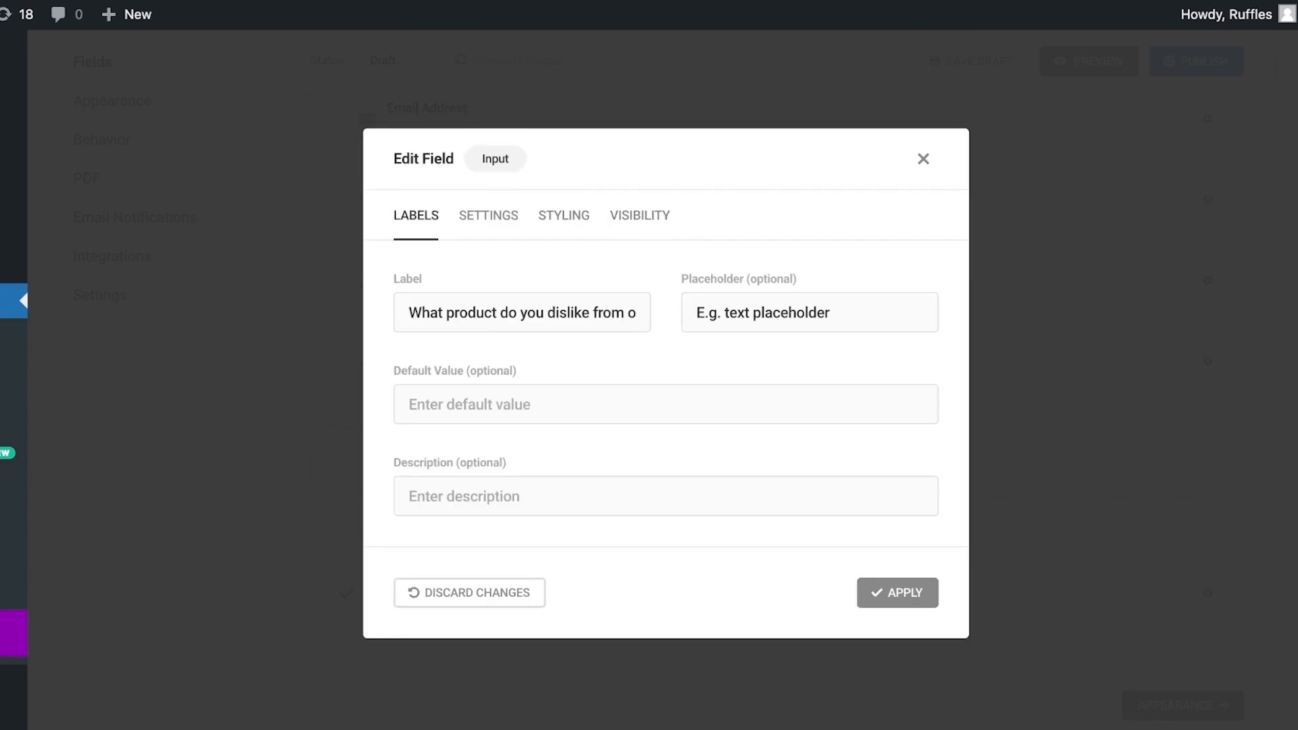
{"action": "left_click", "coordinate": [898, 593]}
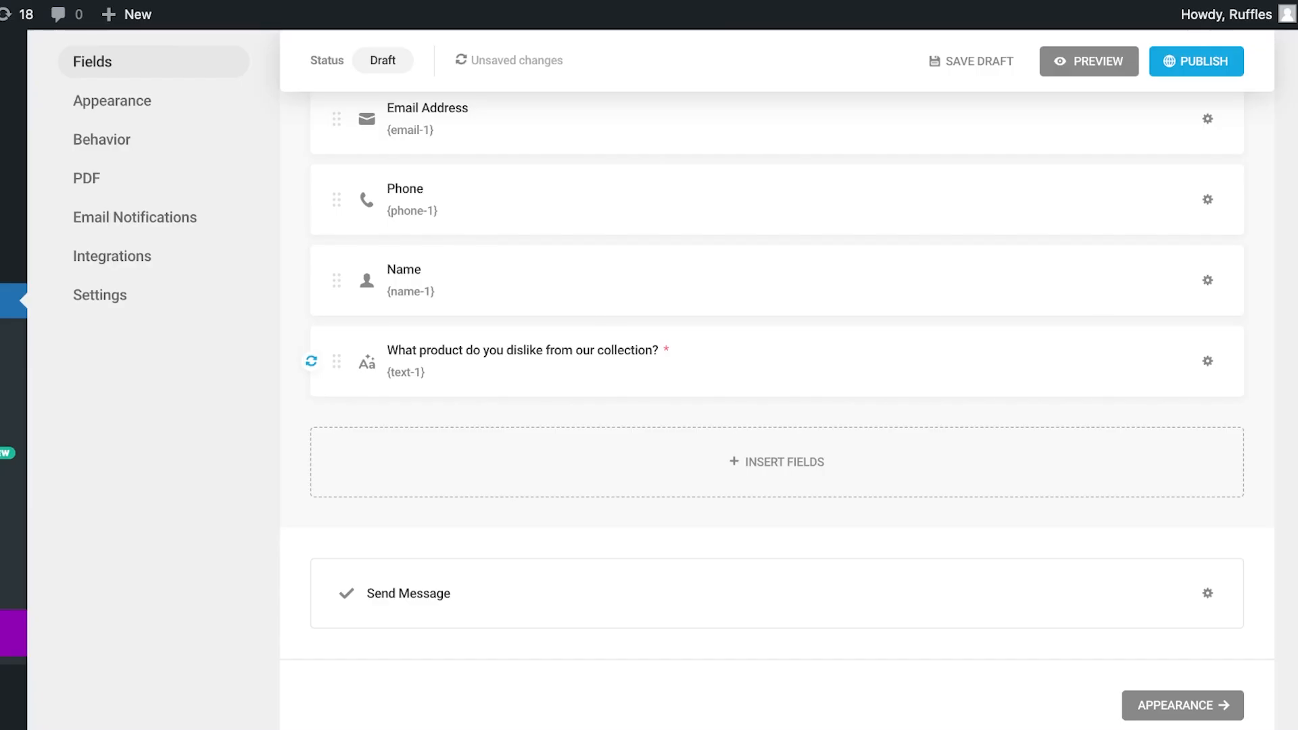
Preview the draft form with its contact fields and product question.
{"action": "scroll", "coordinate": [777, 378], "scroll_direction": "up", "scroll_amount": 1}
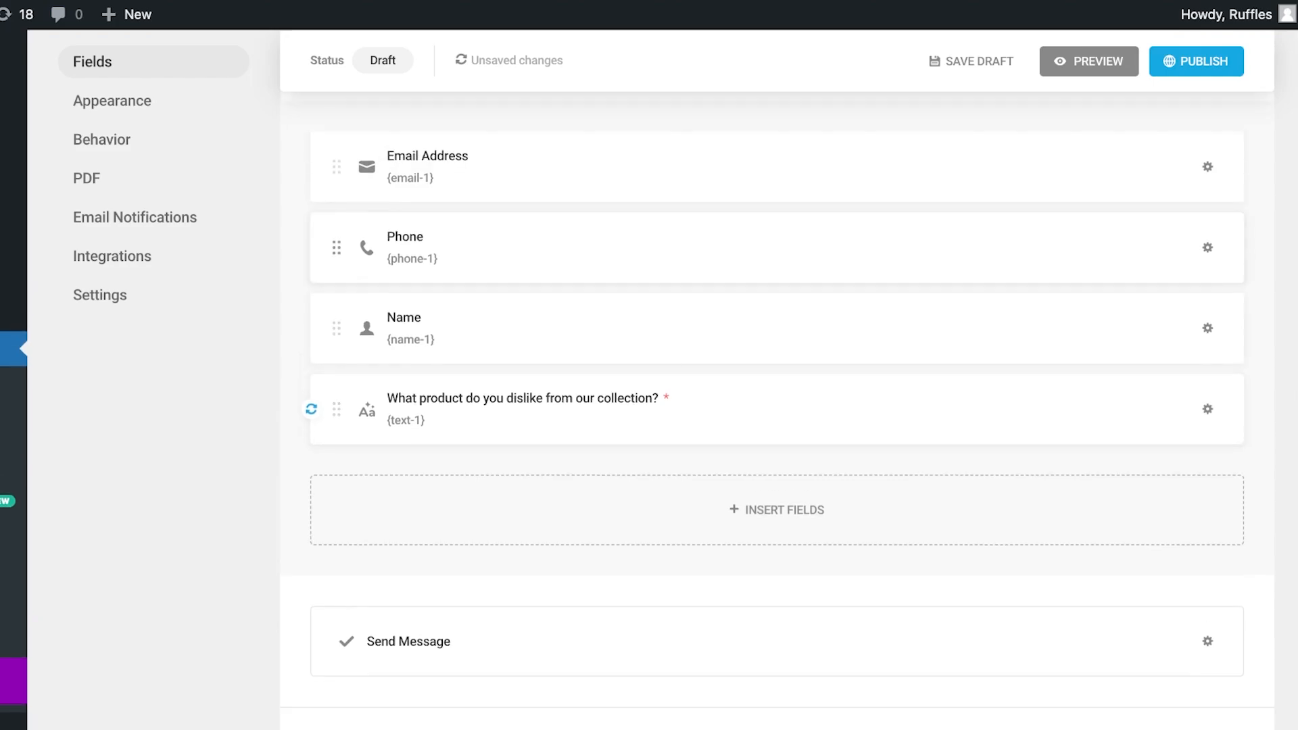
{"action": "left_click", "coordinate": [1089, 61]}
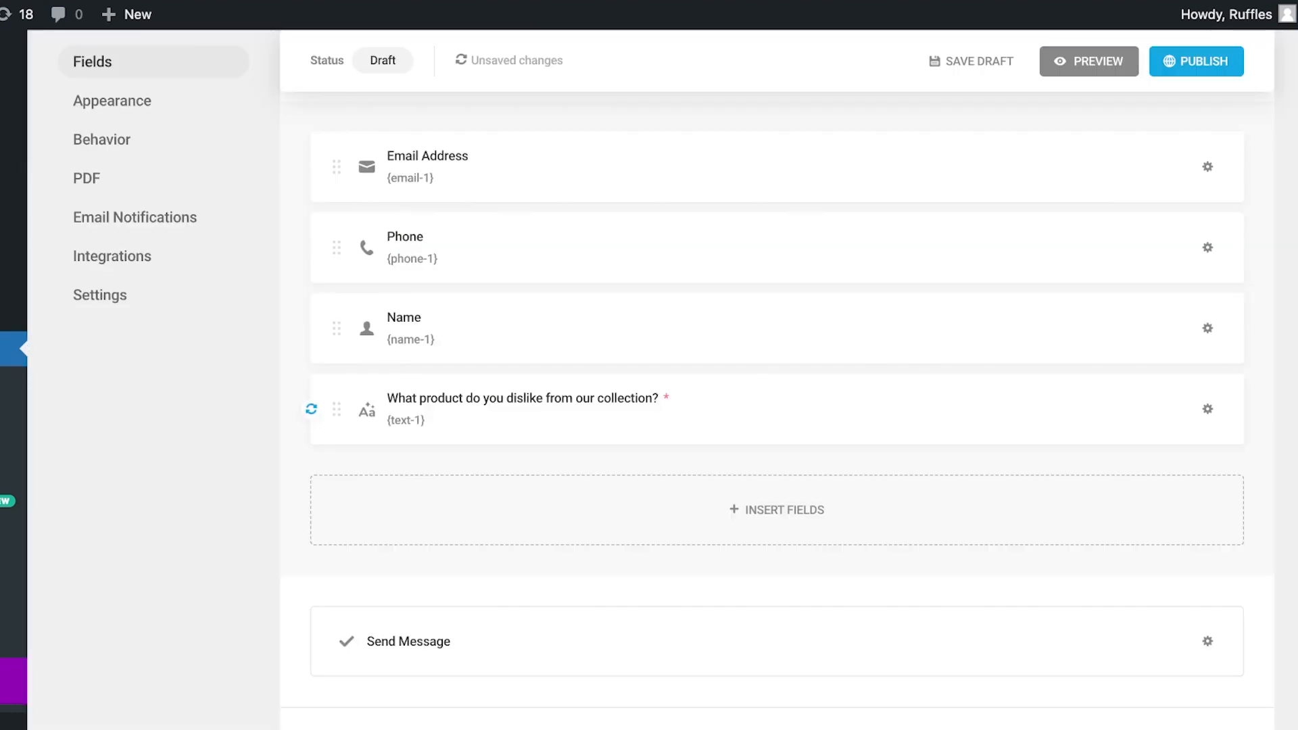
Set the product dislike question's placeholder to "E.g. serum is too thick" and apply it.
{"action": "left_click", "coordinate": [540, 406]}
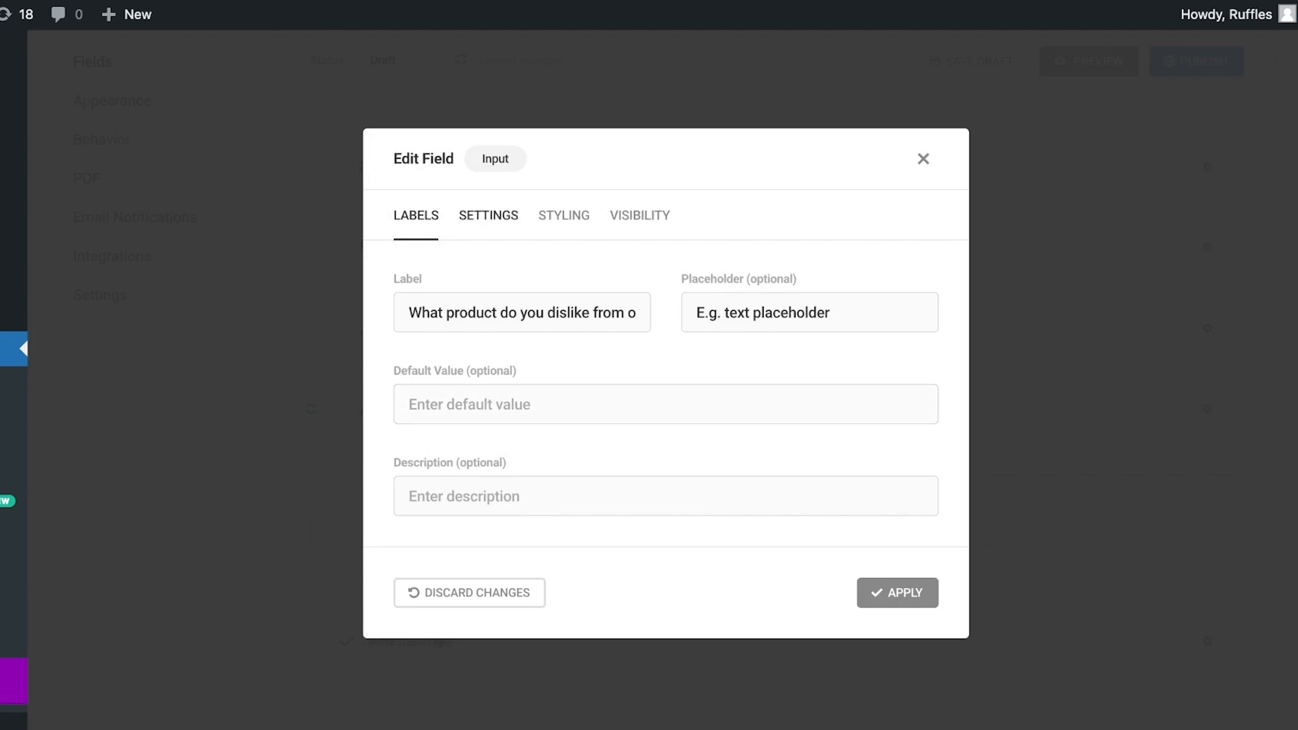
{"action": "left_click", "coordinate": [838, 312]}
{"action": "left_click_drag", "start_coordinate": [838, 312], "coordinate": [724, 312]}
{"action": "key", "text": "BackSpace"}
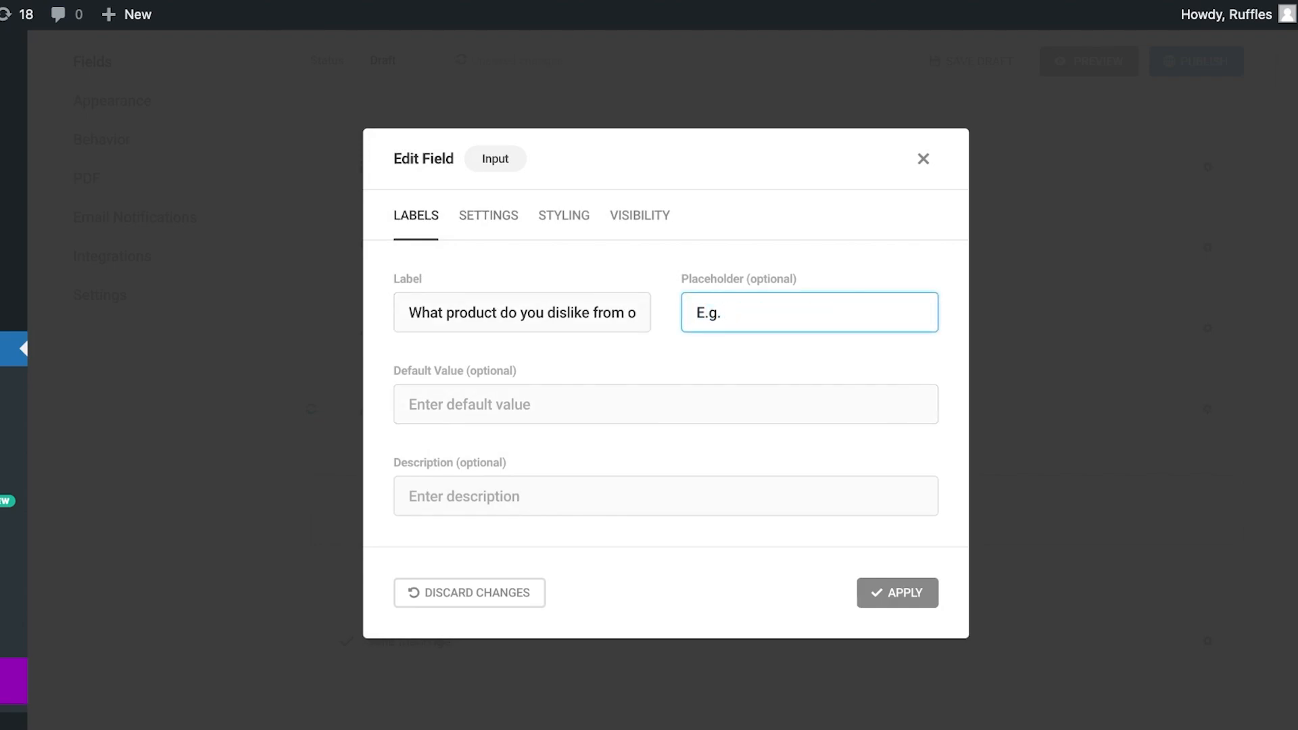
{"action": "type", "text": "serum is too thick"}
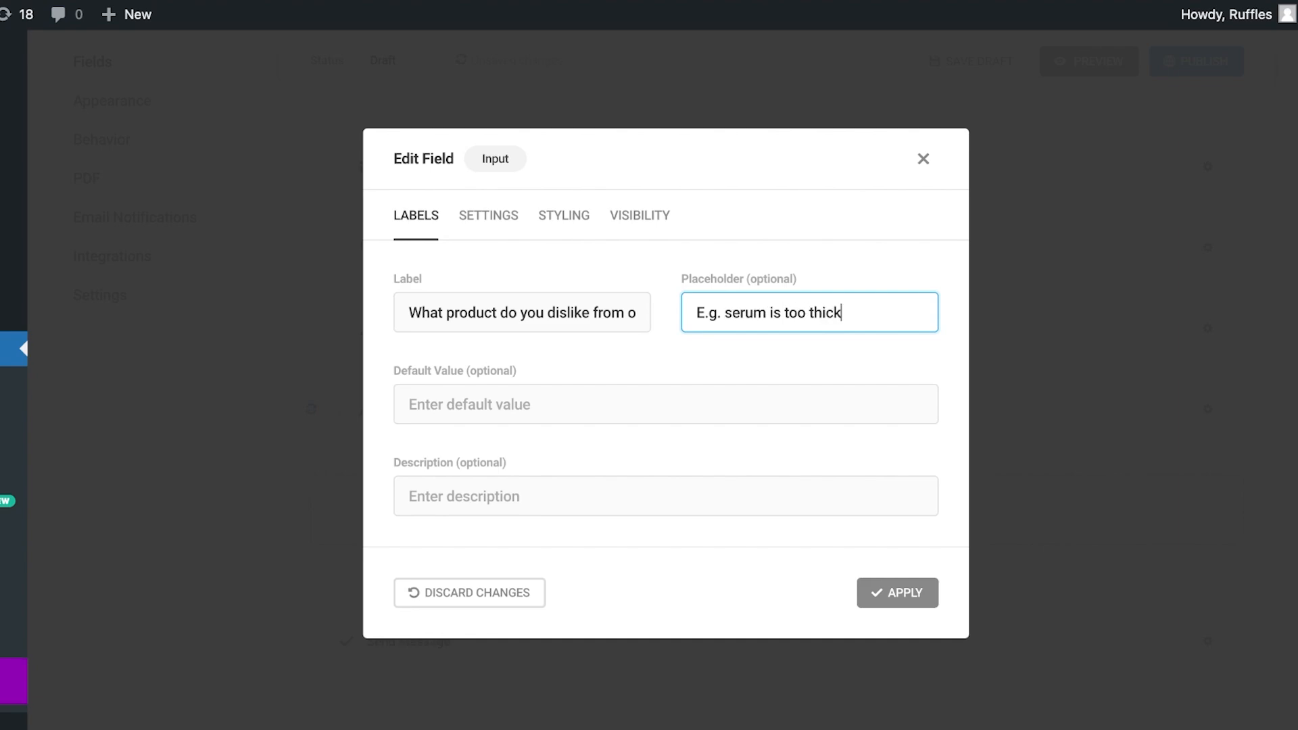
{"action": "key", "text": "Return"}
Insert Textarea, Number, Checkbox and Select fields below the product dislike question.
{"action": "left_click", "coordinate": [777, 510]}
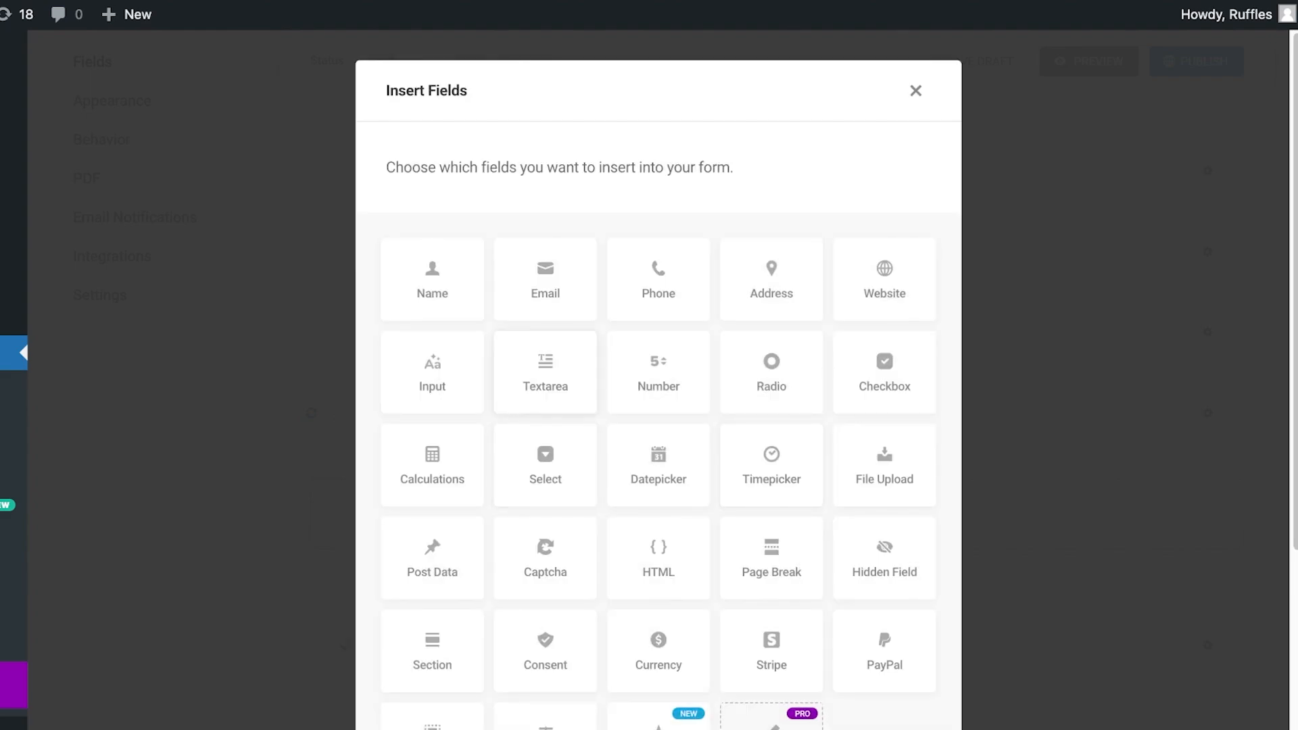
{"action": "left_click", "coordinate": [545, 372]}
{"action": "left_click", "coordinate": [657, 371]}
{"action": "left_click", "coordinate": [884, 371]}
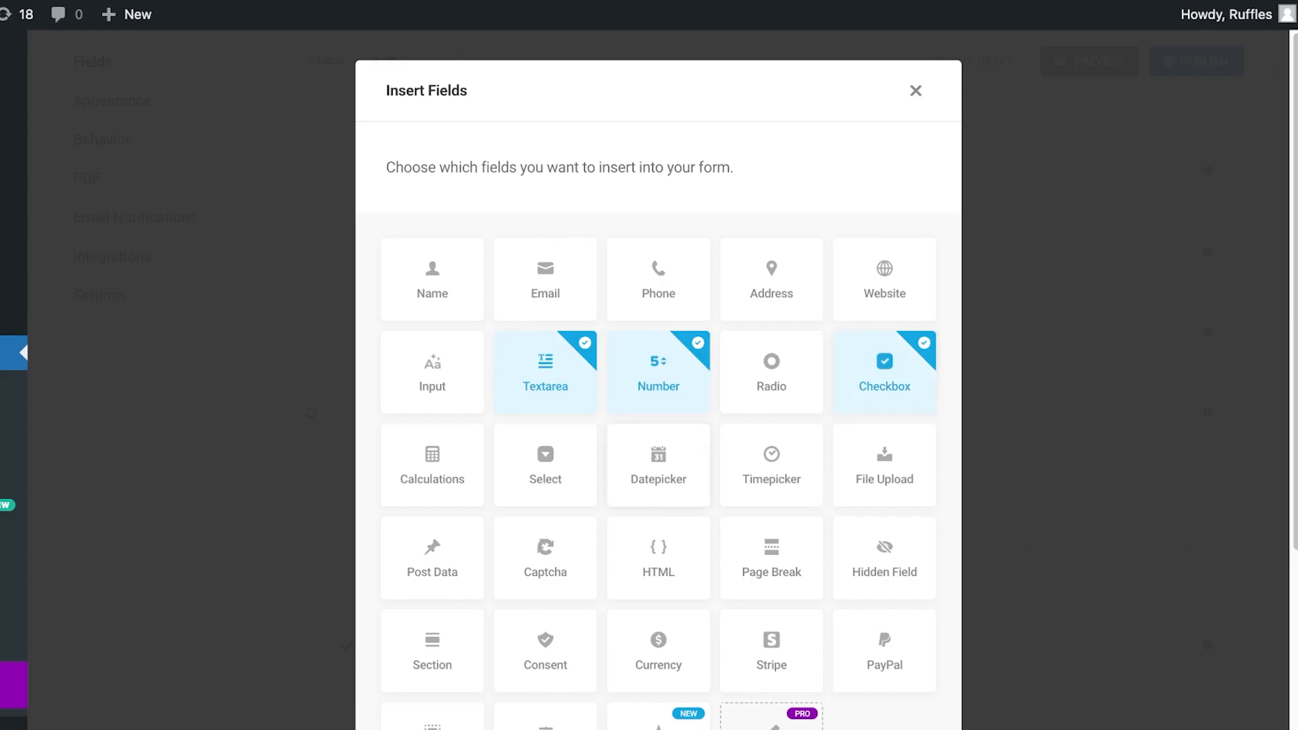
{"action": "left_click", "coordinate": [545, 465]}
{"action": "scroll", "coordinate": [771, 344], "scroll_direction": "down", "scroll_amount": 3}
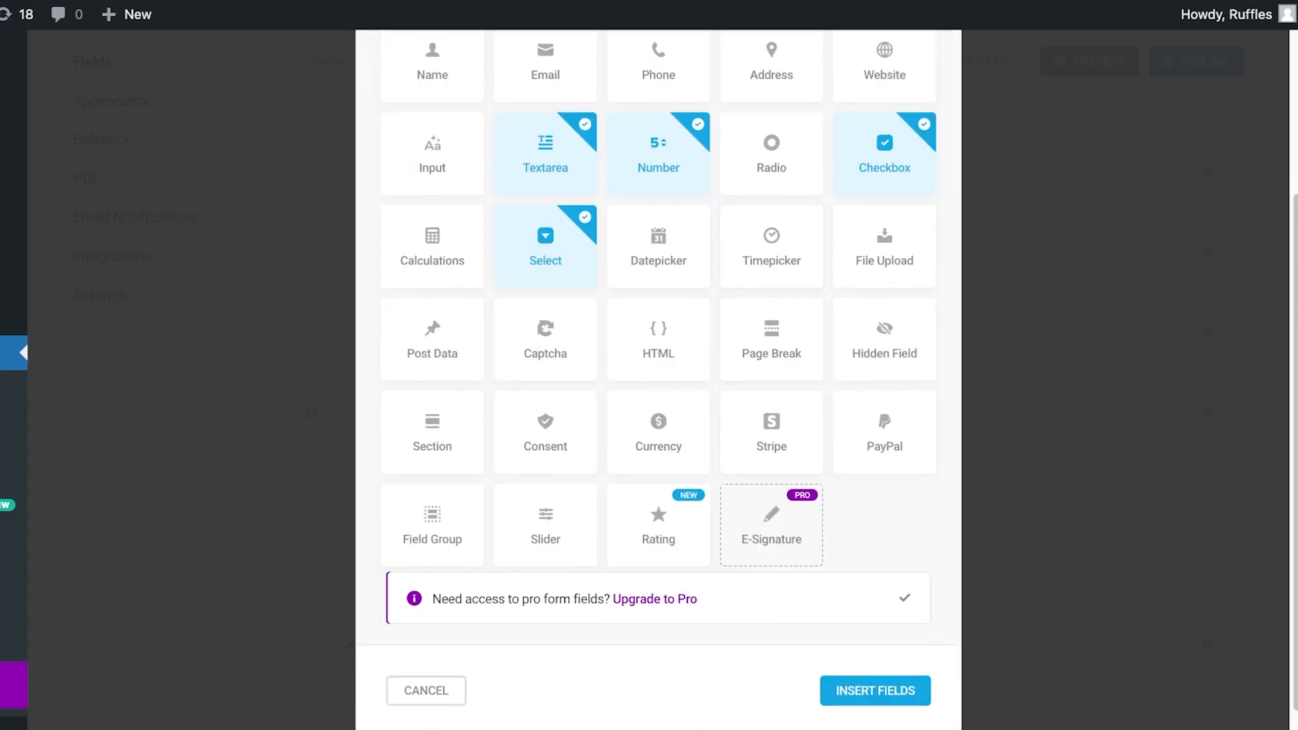
{"action": "left_click", "coordinate": [874, 690]}
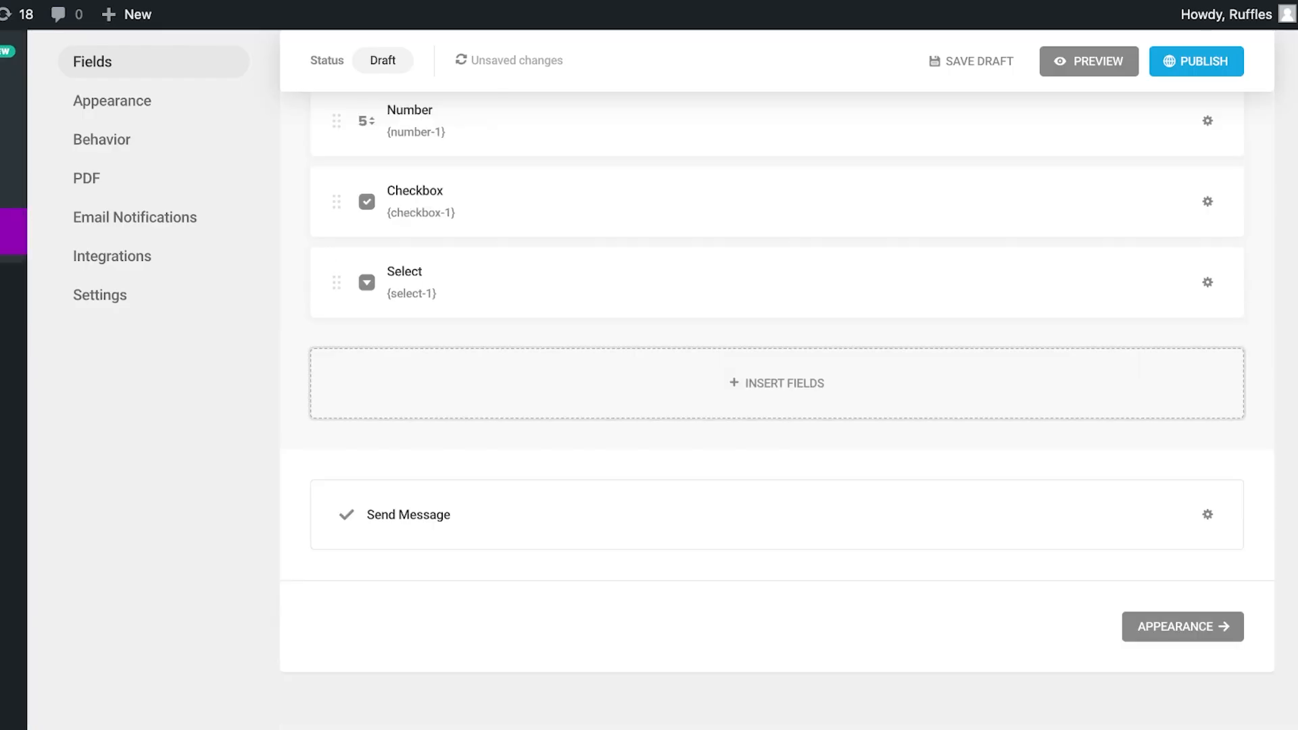
Review the label options of the new Textarea field and close them without editing.
{"action": "scroll", "coordinate": [777, 365], "scroll_direction": "up", "scroll_amount": 3}
{"action": "left_click", "coordinate": [744, 272]}
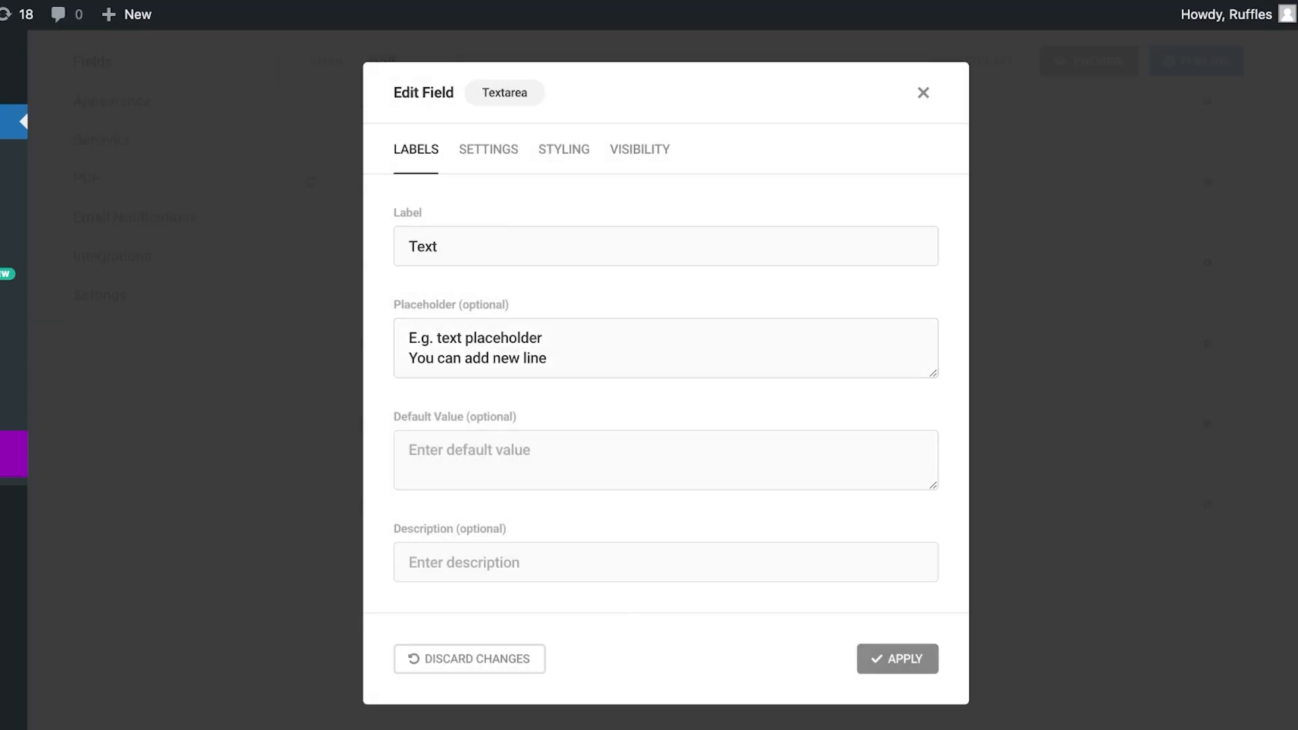
{"action": "left_click", "coordinate": [923, 92]}
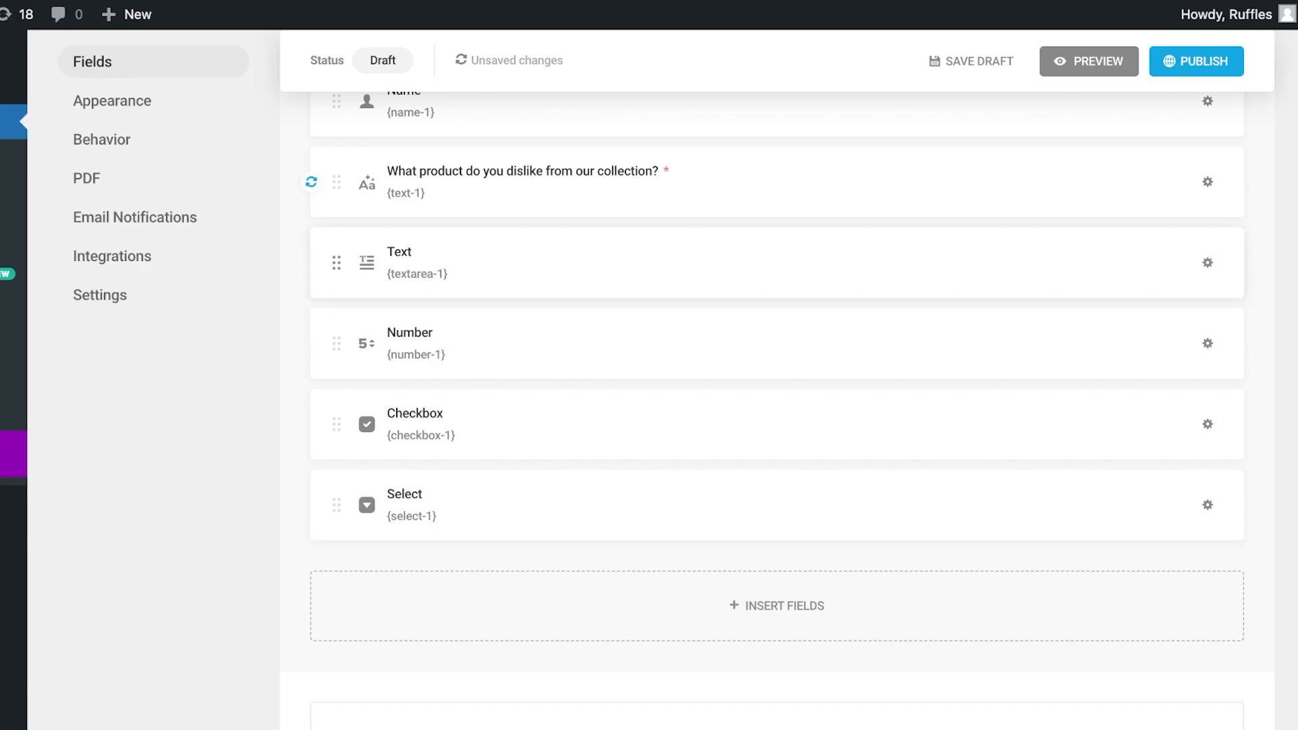
Delete the Textarea field from the form and confirm the deletion.
{"action": "left_click", "coordinate": [1207, 262]}
{"action": "left_click", "coordinate": [1122, 383]}
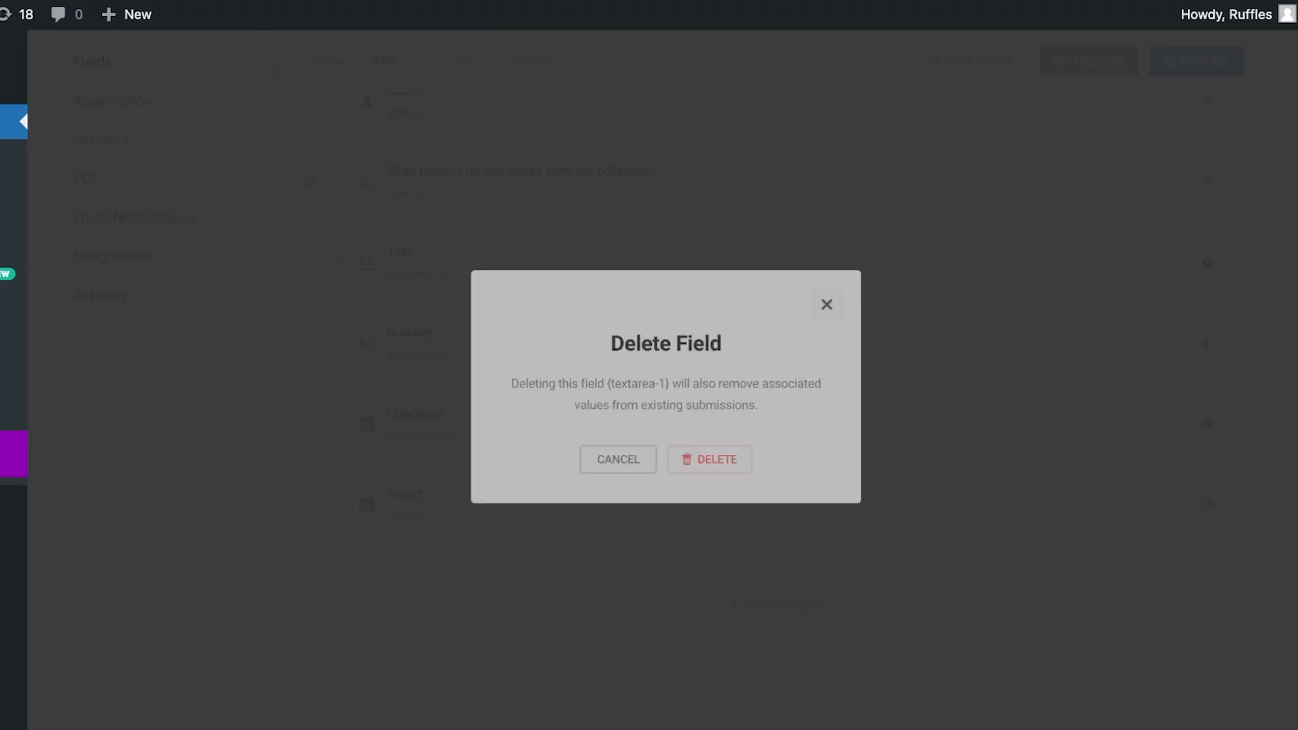
{"action": "left_click", "coordinate": [711, 458]}
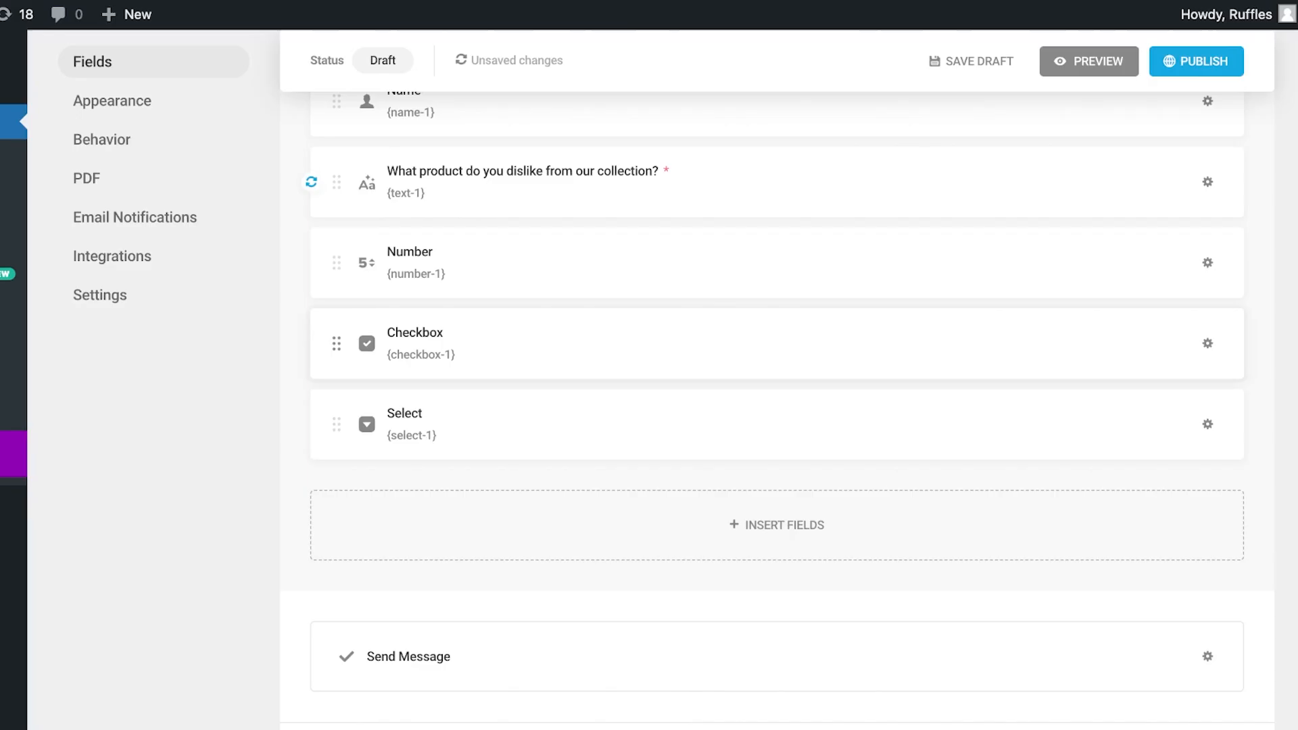
Label the Number field "Rate the ease of use for our website" and apply it.
{"action": "left_click", "coordinate": [514, 264]}
{"action": "double_click", "coordinate": [435, 312]}
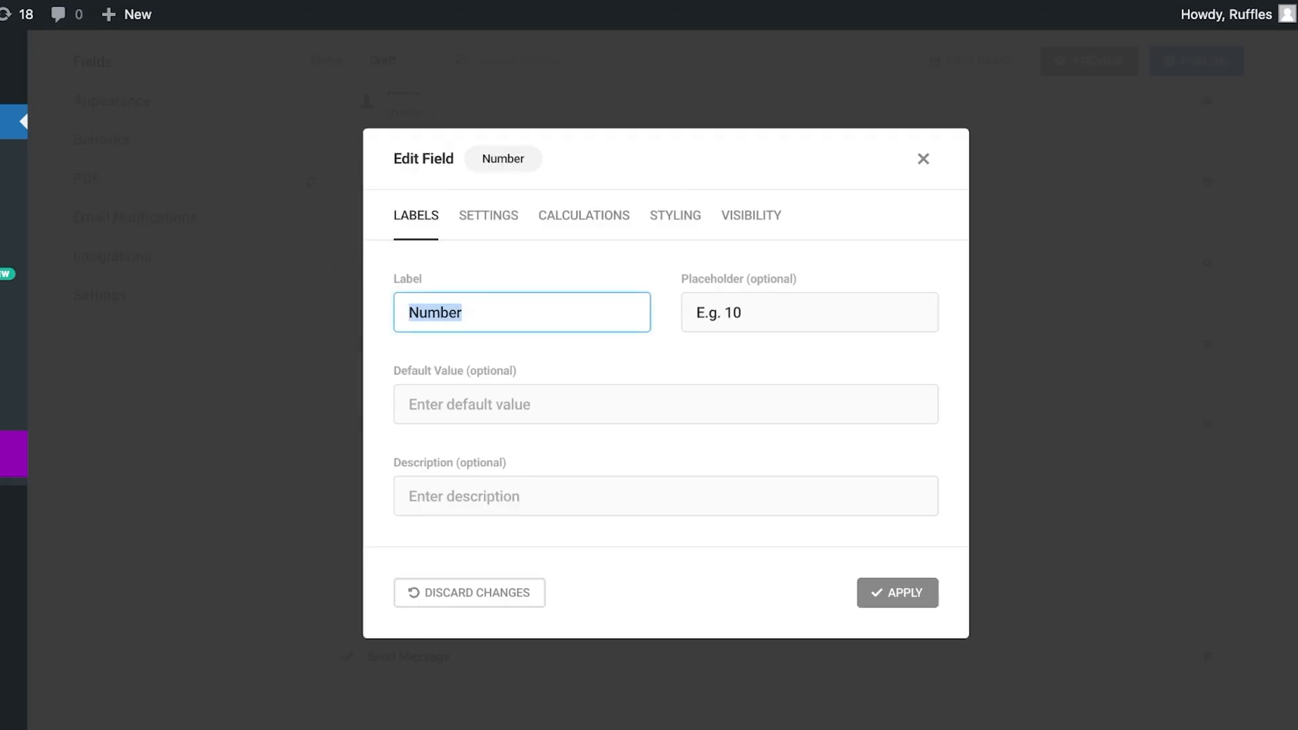
{"action": "type", "text": "A"}
{"action": "key", "text": "BackSpace"}
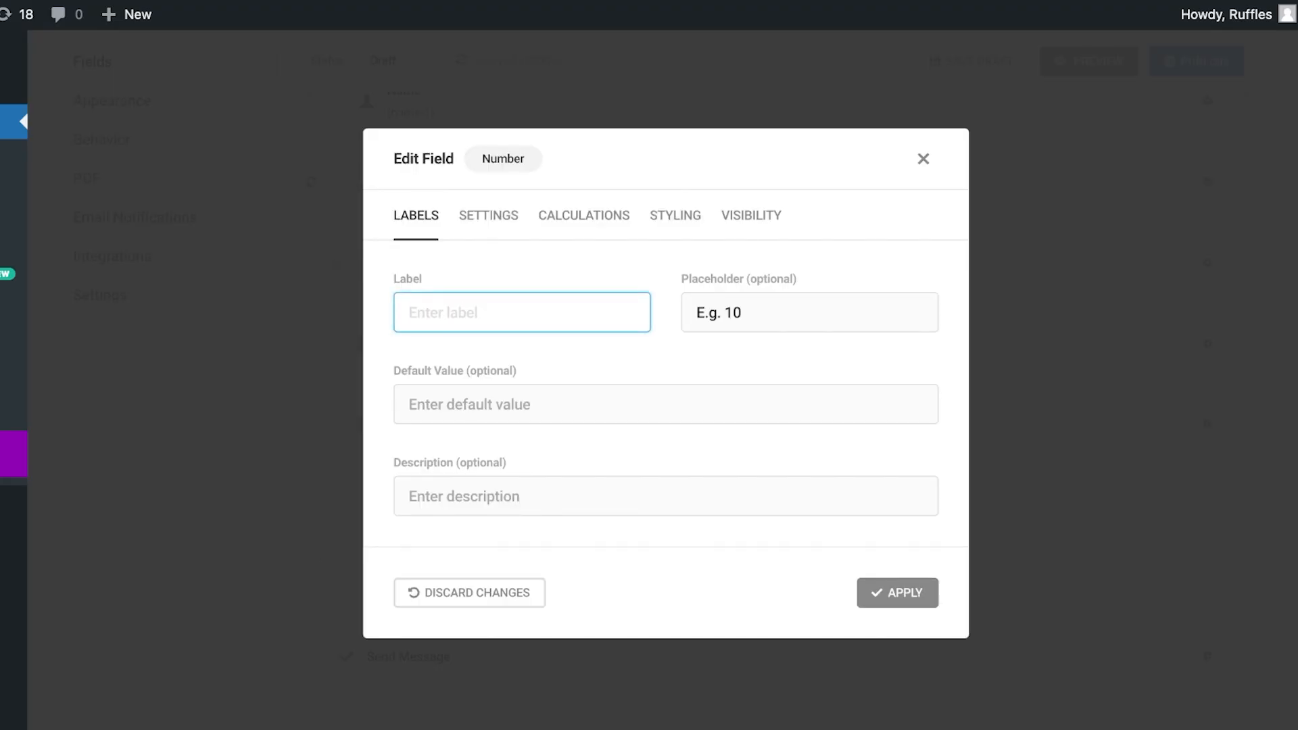
{"action": "type", "text": "Rate our website"}
{"action": "key", "text": "BackSpace"}
{"action": "key", "text": "BackSpace"}
{"action": "key", "text": "BackSpace"}
{"action": "key", "text": "BackSpace"}
{"action": "key", "text": "BackSpace"}
{"action": "key", "text": "BackSpace"}
{"action": "key", "text": "BackSpace"}
{"action": "key", "text": "BackSpace"}
{"action": "key", "text": "BackSpace"}
{"action": "key", "text": "BackSpace"}
{"action": "key", "text": "BackSpace"}
{"action": "type", "text": "the ease of "}
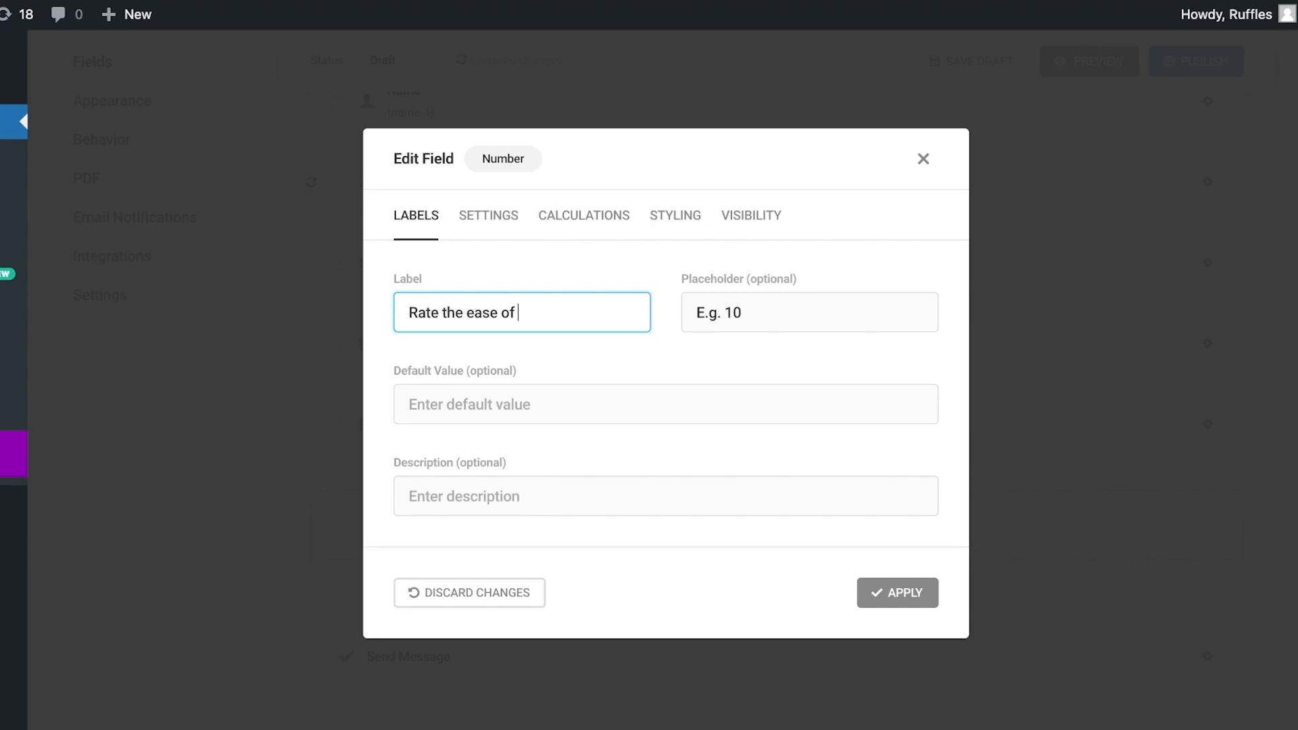
{"action": "type", "text": "use for our website"}
{"action": "key", "text": "Tab"}
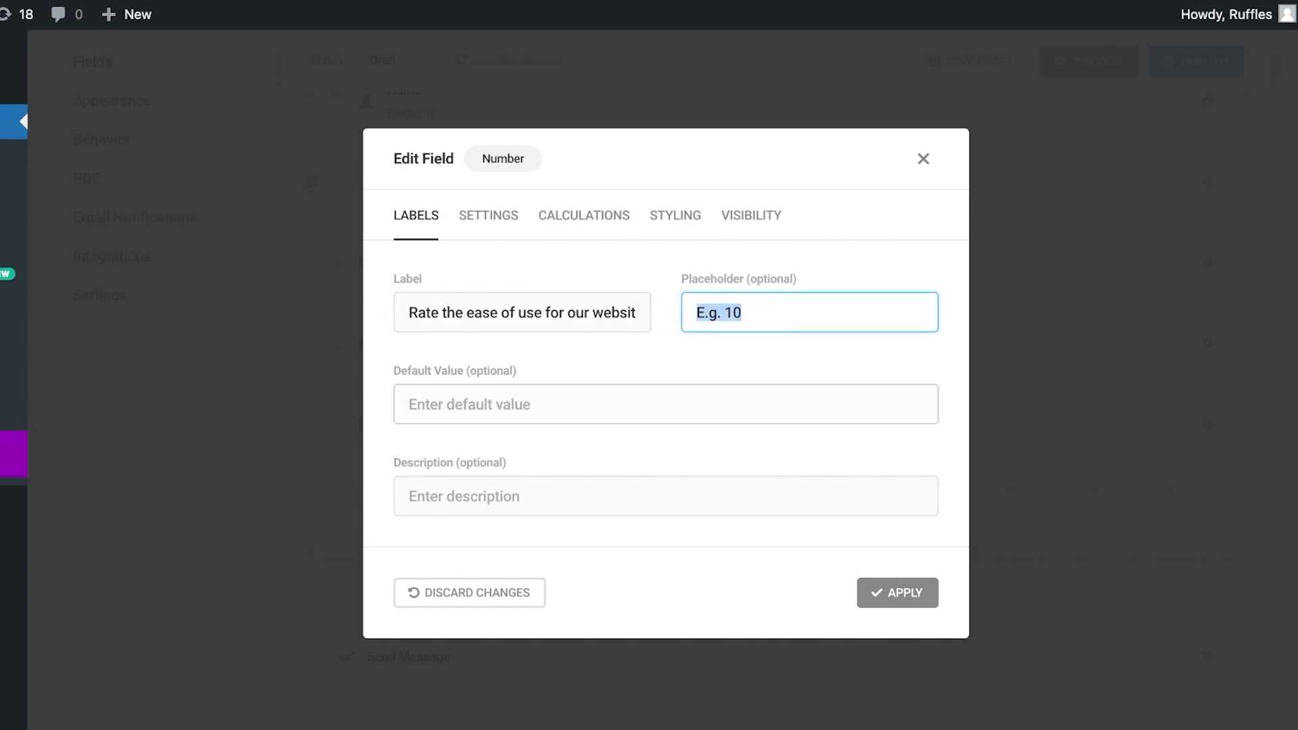
{"action": "key", "text": "Tab"}
{"action": "left_click", "coordinate": [898, 593]}
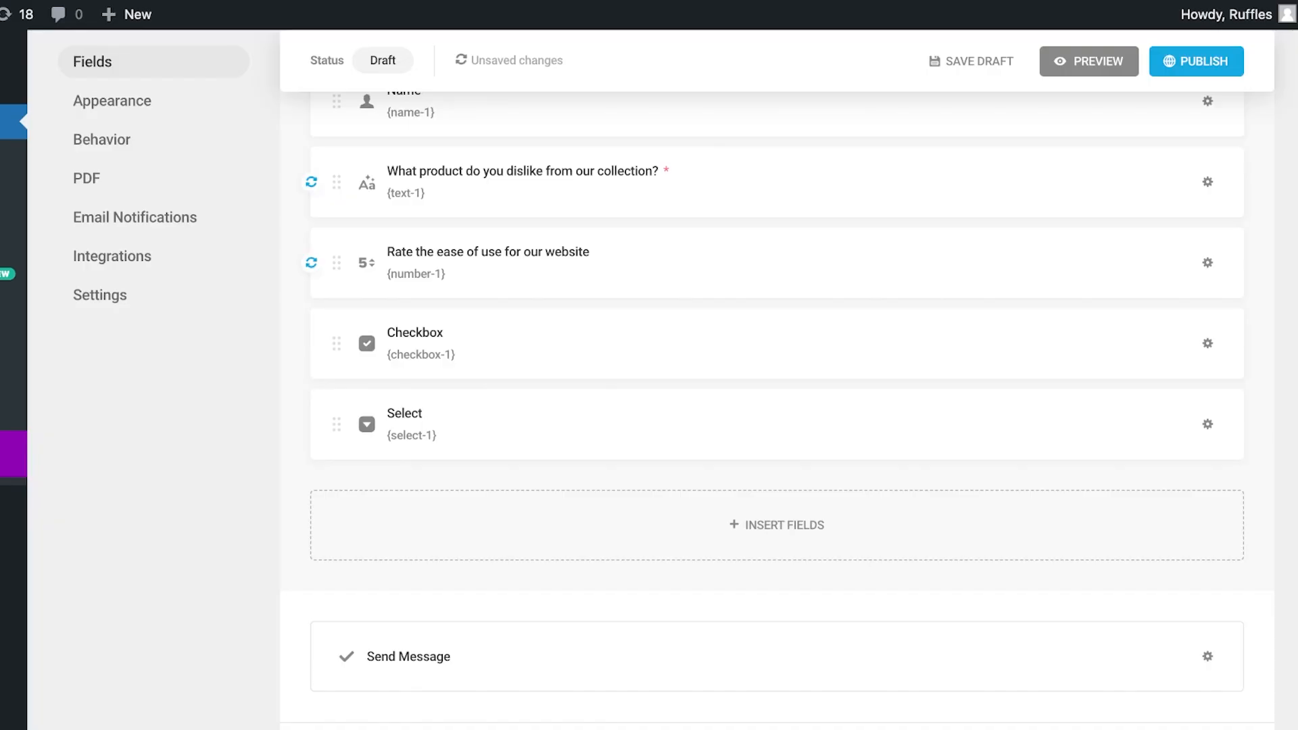
Label the Checkbox field "Which product do u prefer to use?".
{"action": "left_click", "coordinate": [777, 343]}
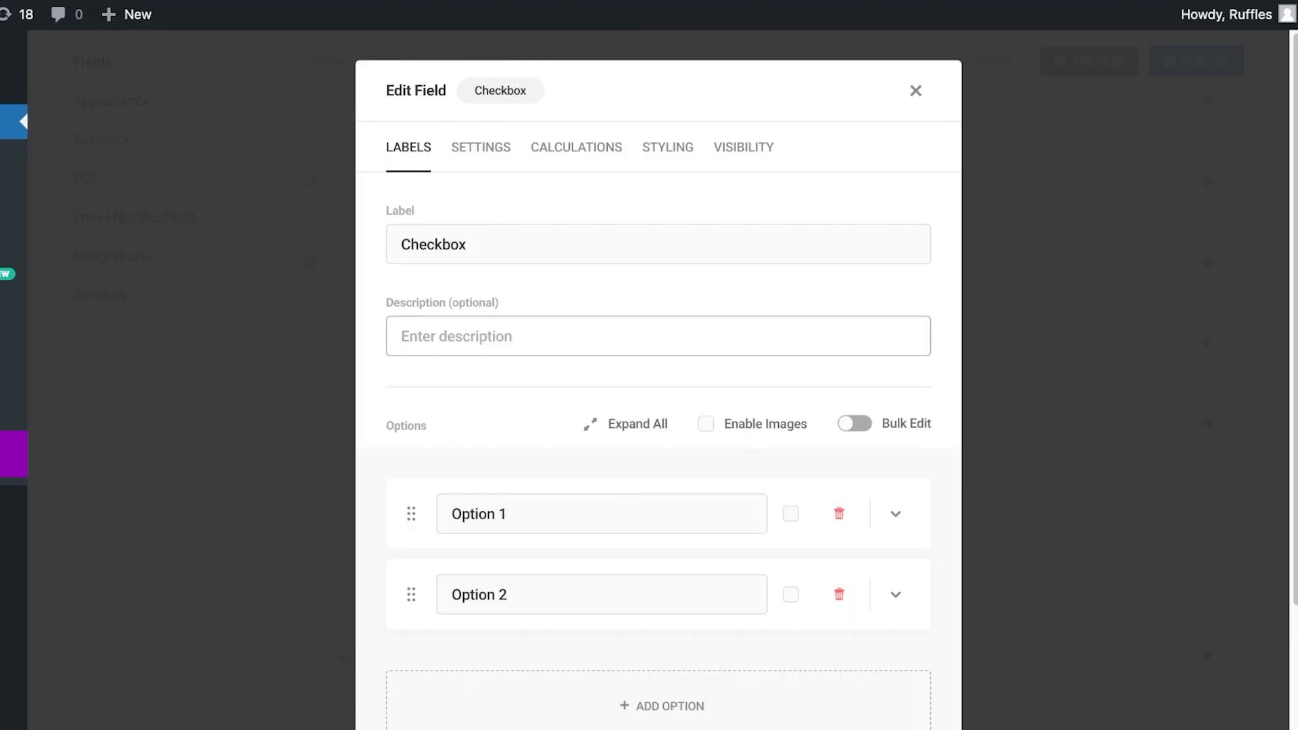
{"action": "type", "text": "A"}
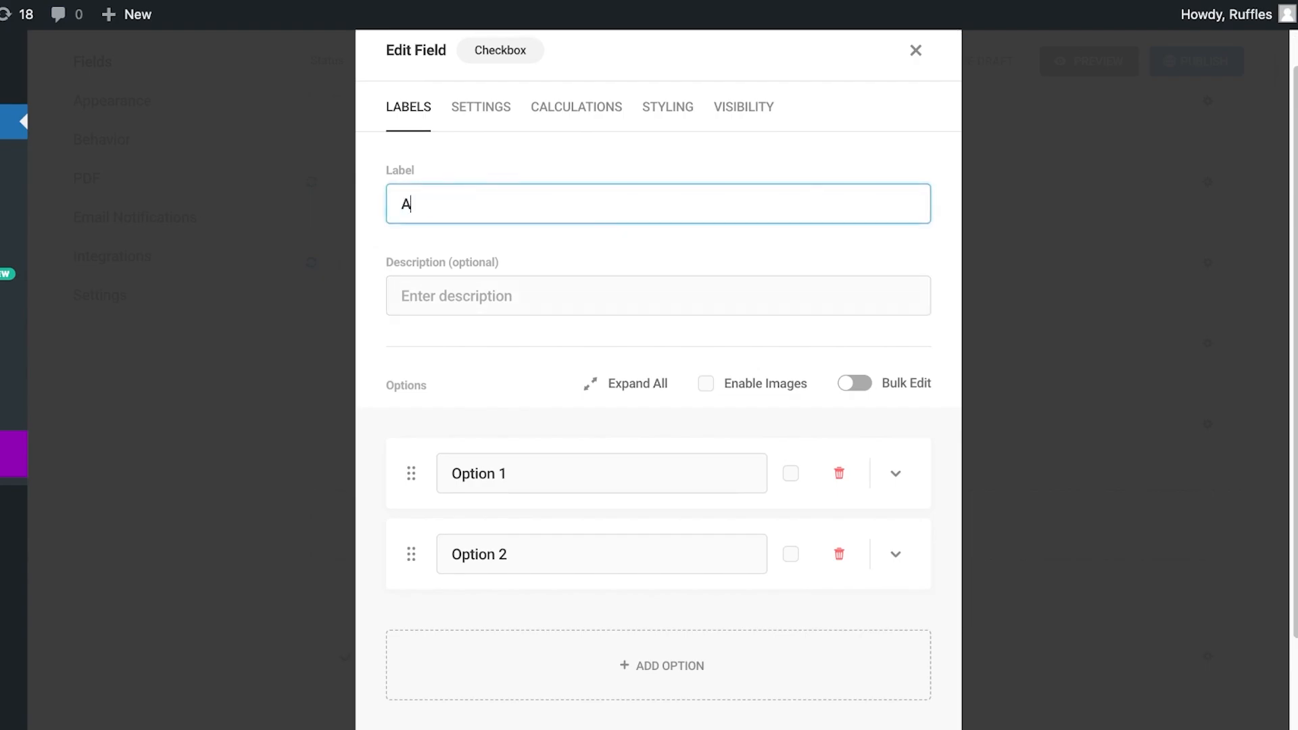
{"action": "key", "text": "BackSpace"}
{"action": "type", "text": "Whci"}
{"action": "key", "text": "BackSpace"}
{"action": "type", "text": "ich "}
{"action": "type", "text": "dp"}
{"action": "key", "text": "BackSpace"}
{"action": "key", "text": "BackSpace"}
{"action": "type", "text": "product d"}
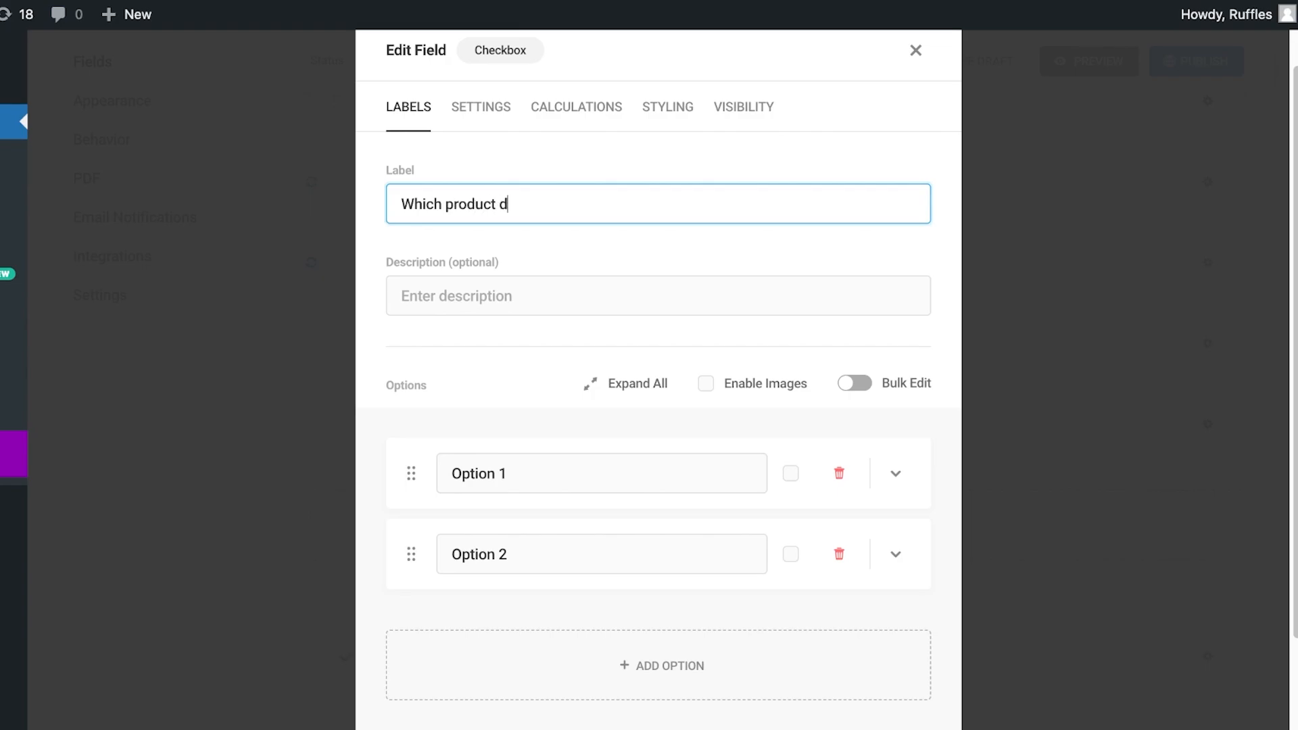
{"action": "type", "text": "o u prefer to use?"}
Set the checkbox question's options to "serum", "toner" and "sunscreen" and apply the field.
{"action": "left_click", "coordinate": [508, 474]}
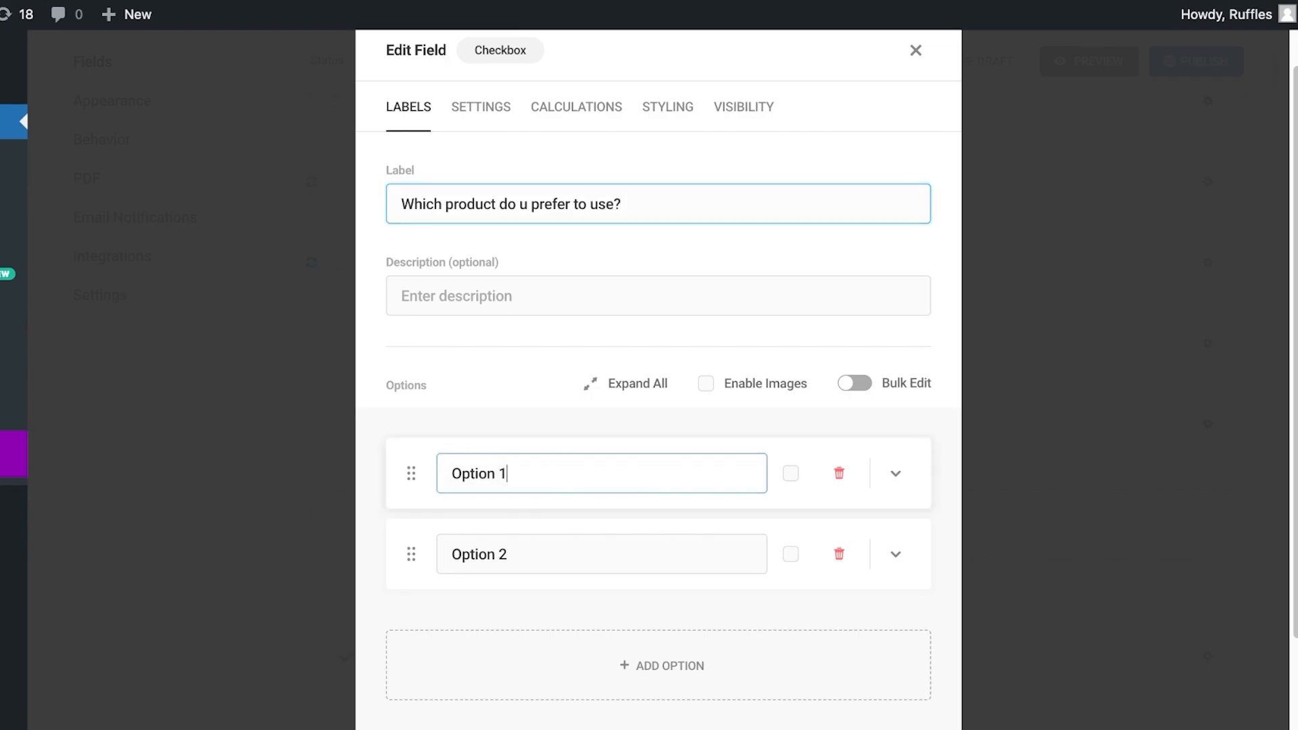
{"action": "key", "text": "ctrl+a"}
{"action": "type", "text": "e"}
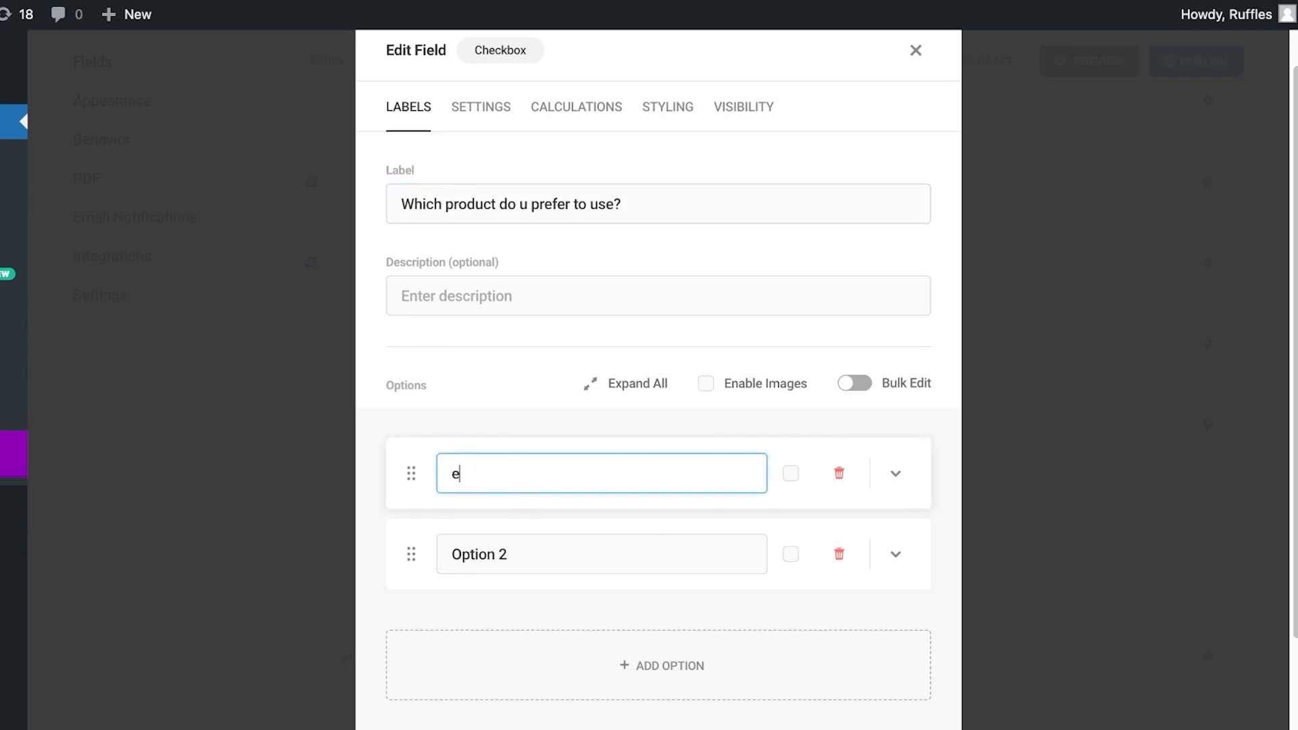
{"action": "type", "text": "rums"}
{"action": "left_click", "coordinate": [507, 554]}
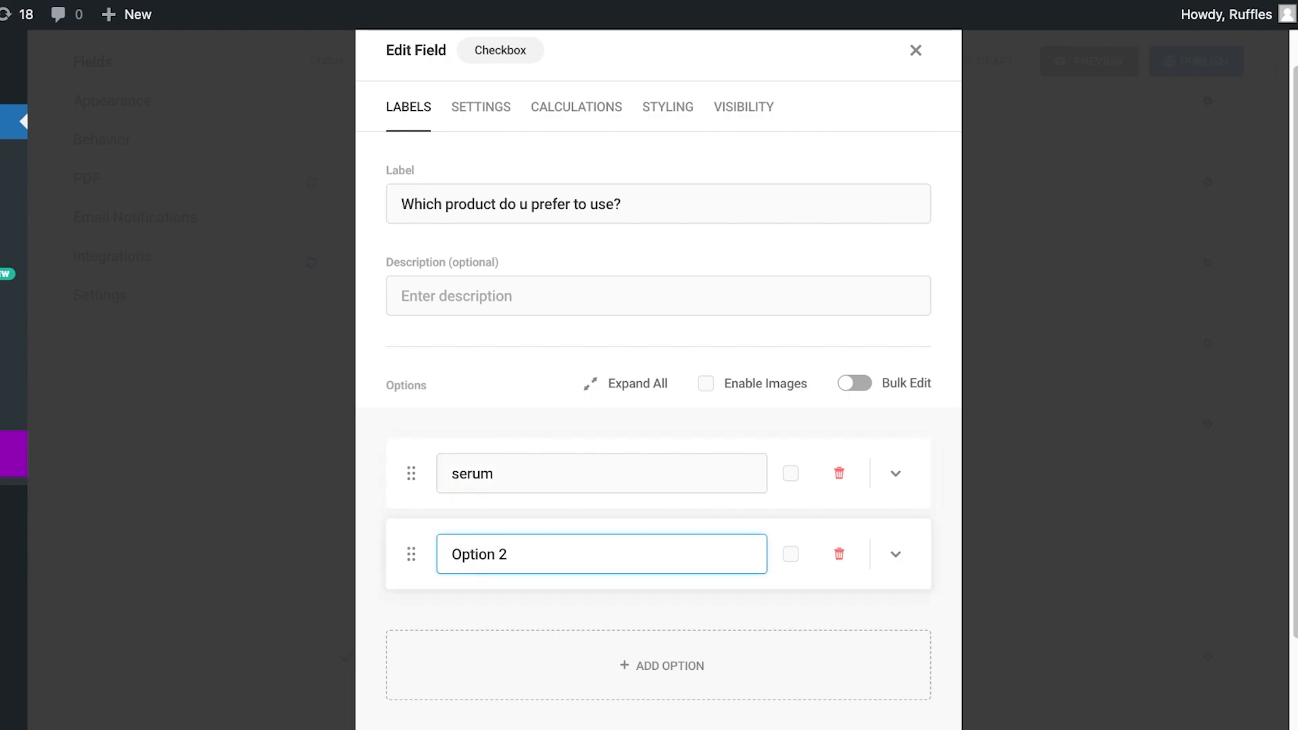
{"action": "key", "text": "ctrl+a"}
{"action": "type", "text": "toner"}
{"action": "key", "text": "Return"}
{"action": "type", "text": "sunscreen"}
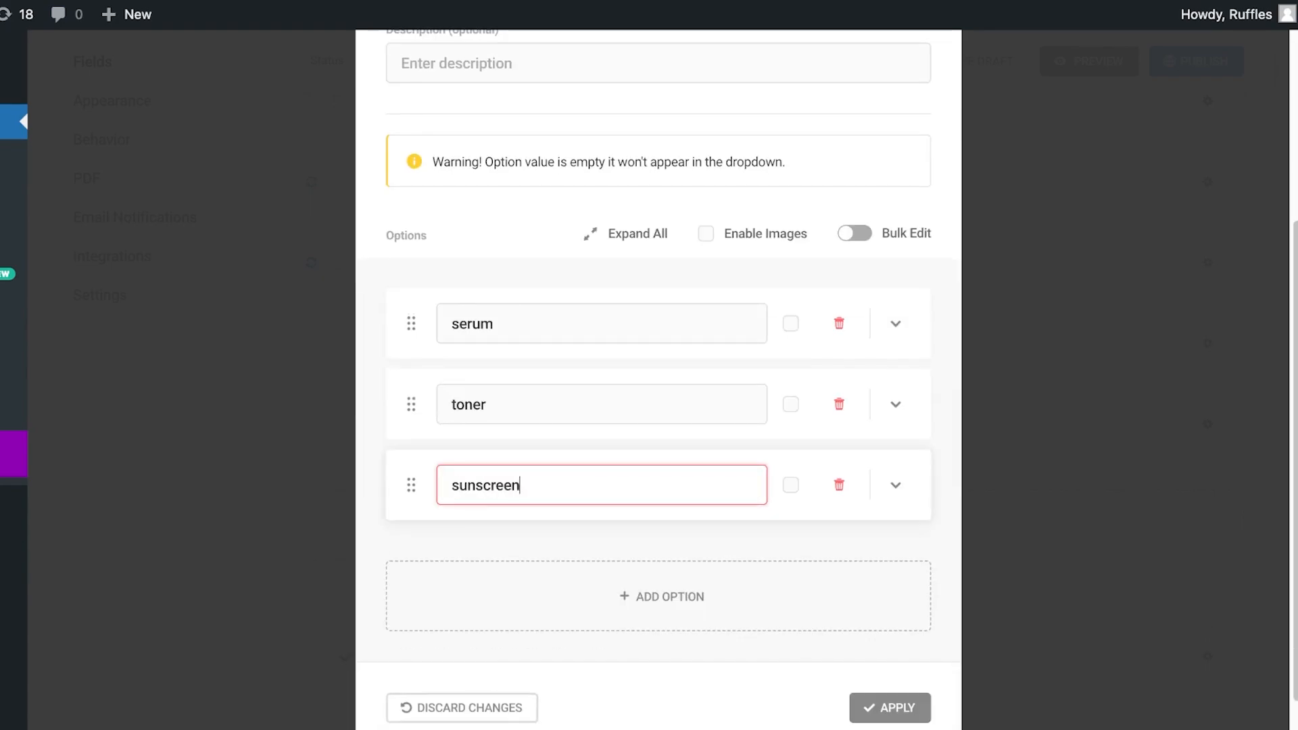
{"action": "scroll", "coordinate": [658, 379], "scroll_direction": "up", "scroll_amount": 4}
{"action": "scroll", "coordinate": [659, 378], "scroll_direction": "down", "scroll_amount": 3}
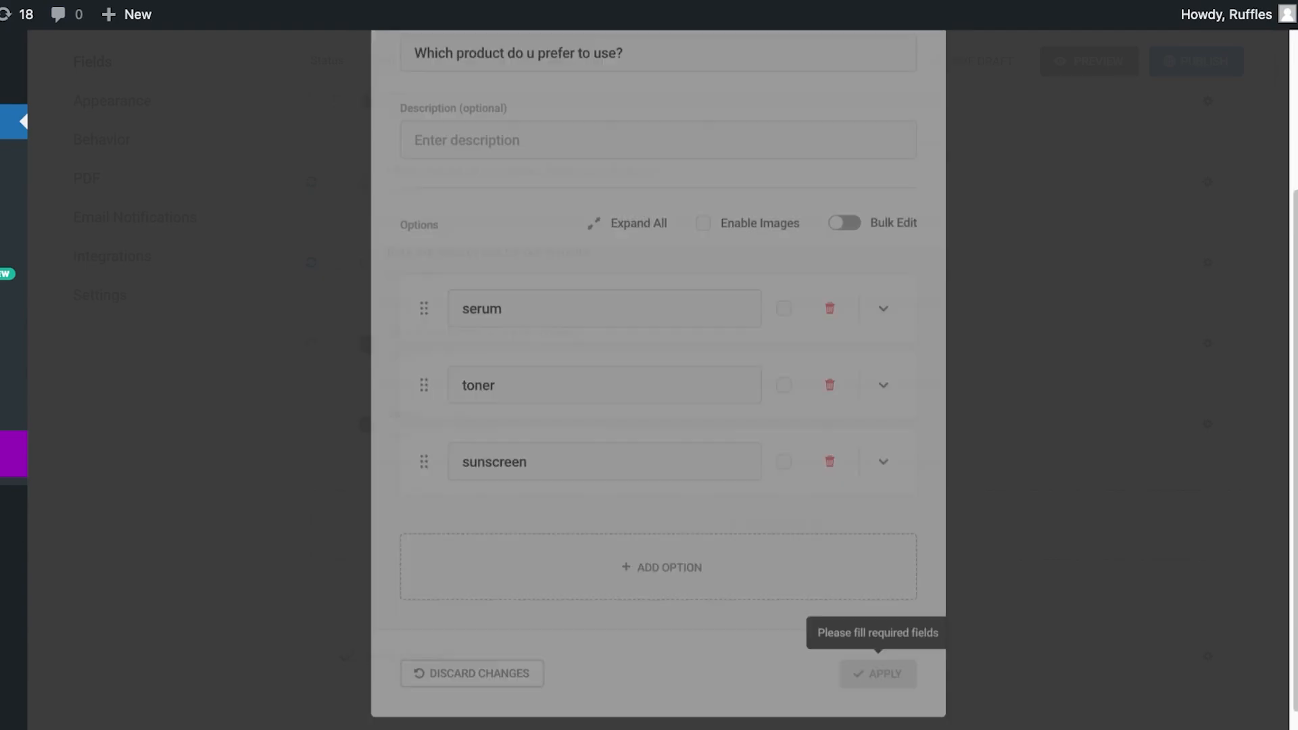
{"action": "left_click", "coordinate": [890, 688]}
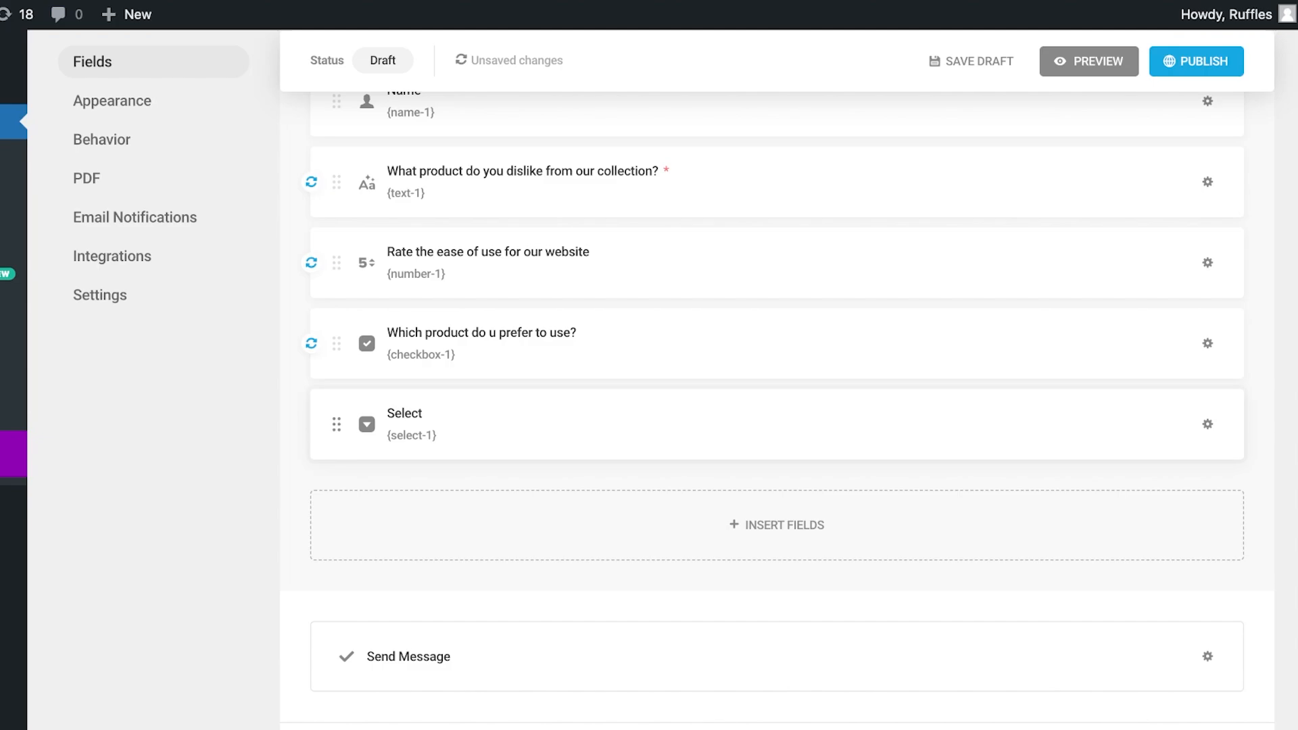
Review the Select field's type, label and option settings and apply it without editing.
{"action": "left_click", "coordinate": [601, 429]}
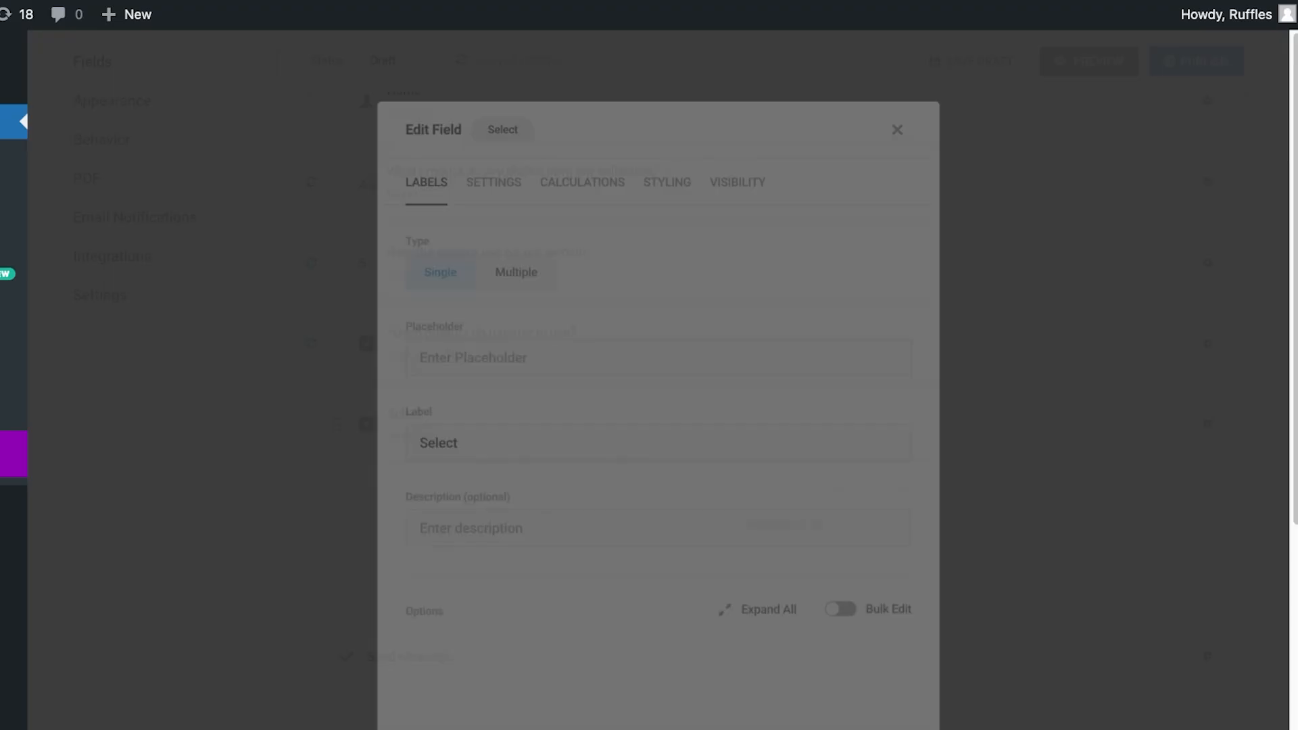
{"action": "scroll", "coordinate": [602, 432], "scroll_direction": "down", "scroll_amount": 5}
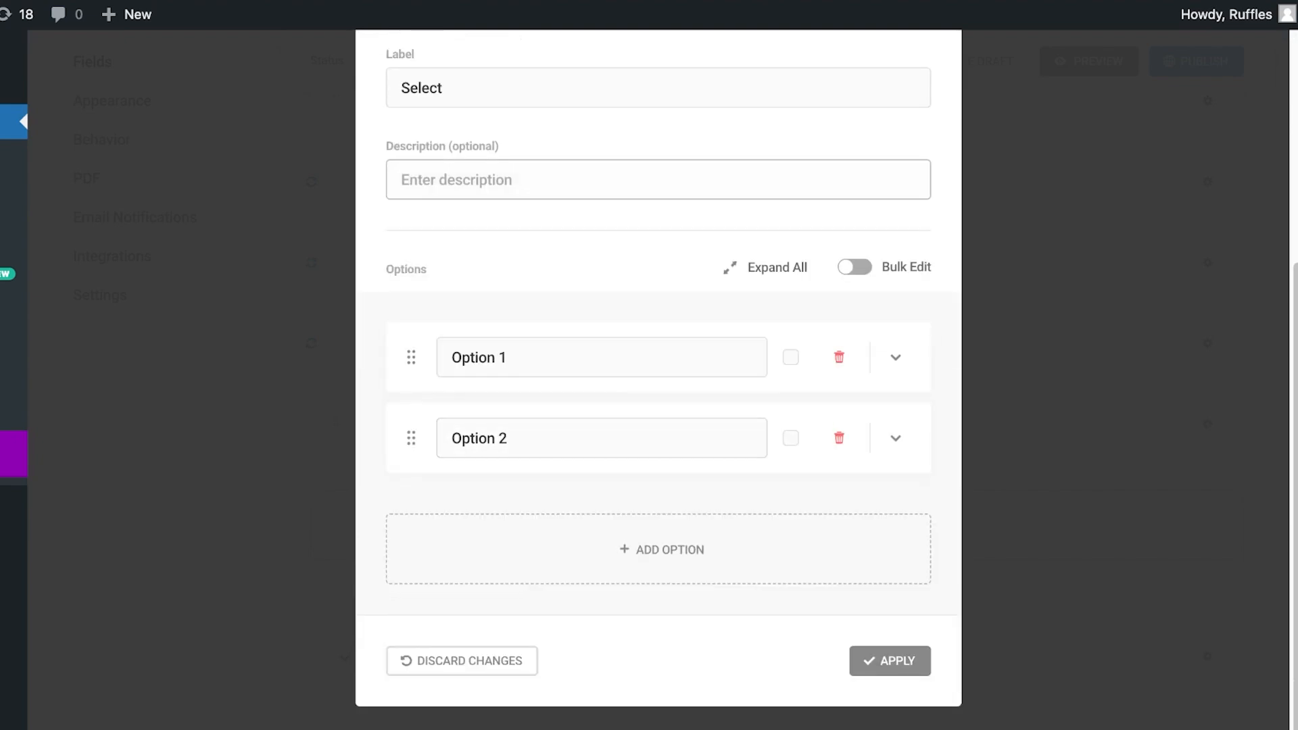
{"action": "scroll", "coordinate": [658, 237], "scroll_direction": "up", "scroll_amount": 1}
{"action": "scroll", "coordinate": [658, 378], "scroll_direction": "up", "scroll_amount": 3}
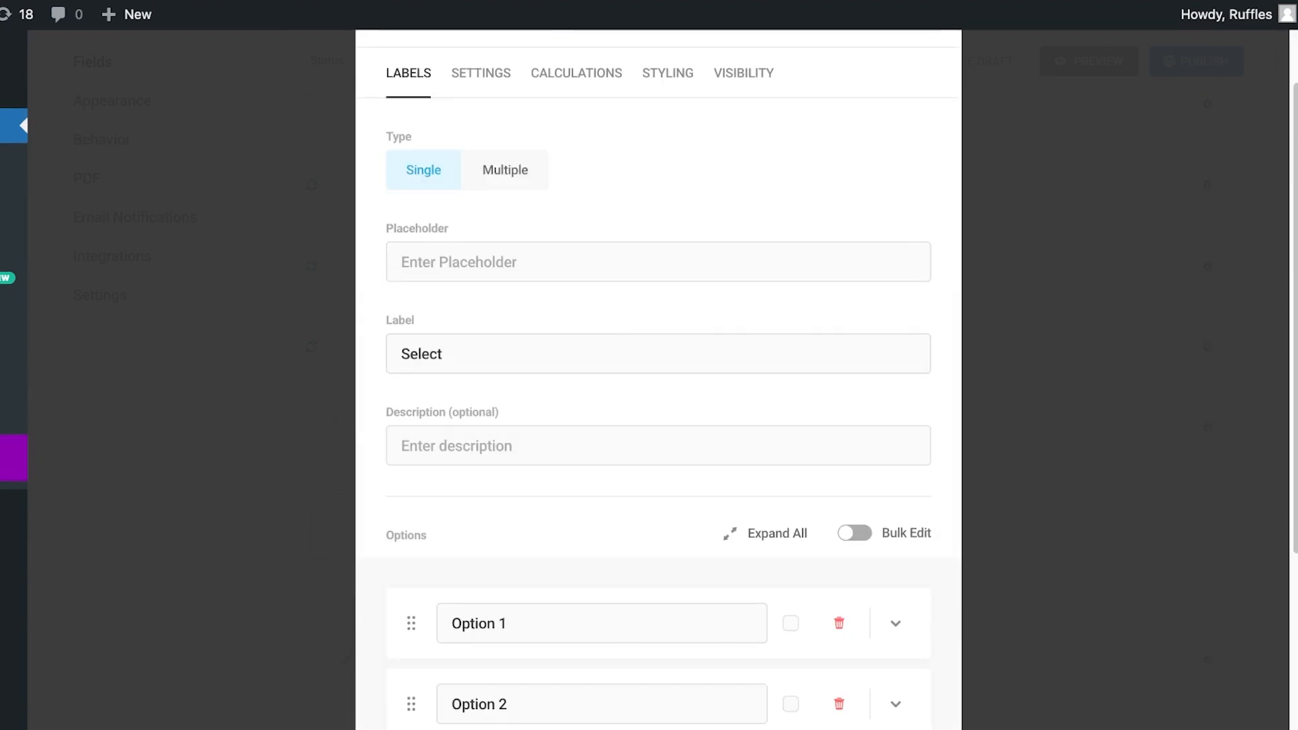
{"action": "scroll", "coordinate": [658, 405], "scroll_direction": "down", "scroll_amount": 4}
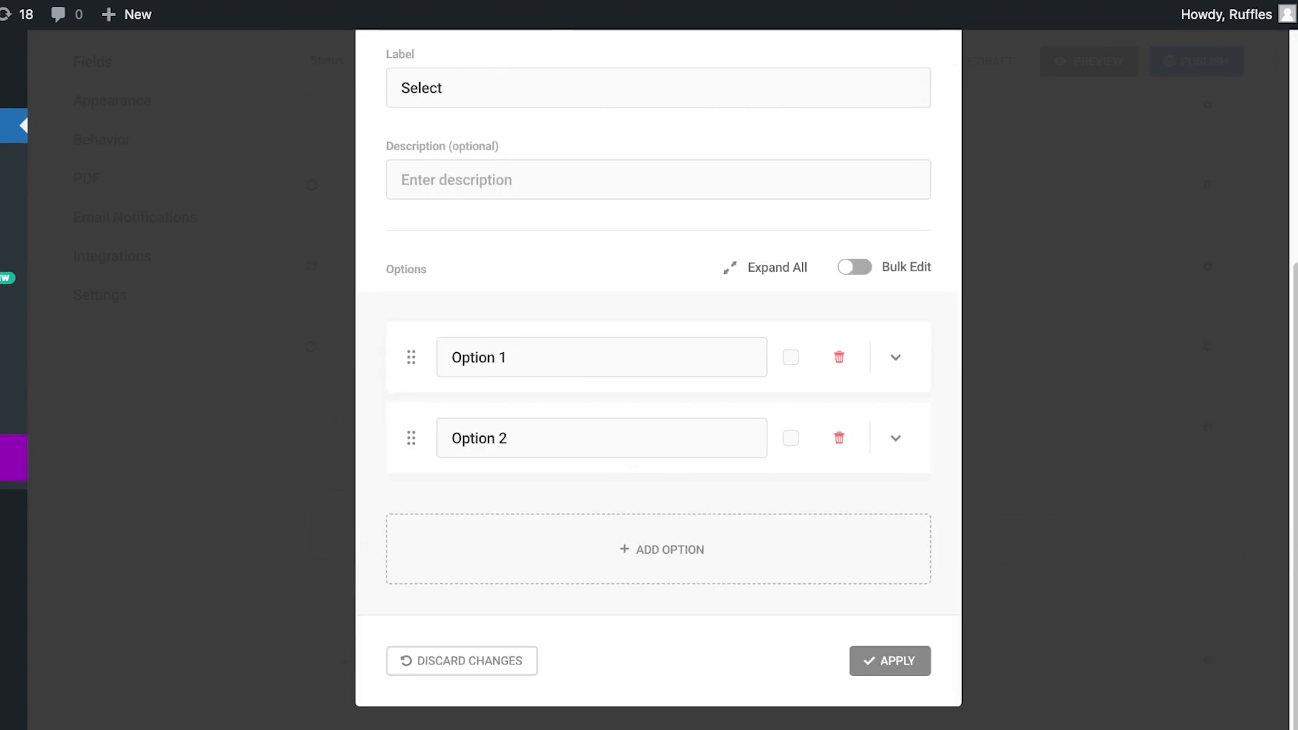
{"action": "left_click", "coordinate": [889, 660]}
Delete the Select field from the form and confirm the deletion.
{"action": "scroll", "coordinate": [776, 378], "scroll_direction": "up", "scroll_amount": 6}
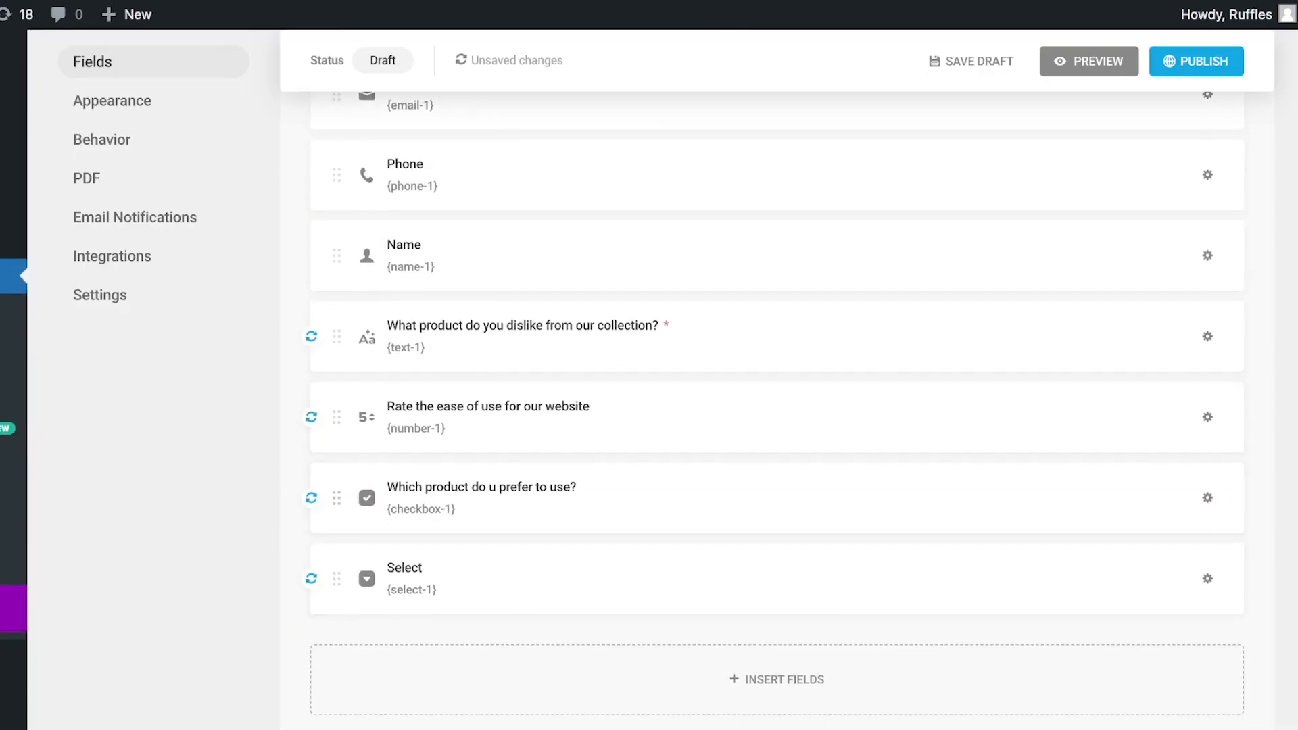
{"action": "scroll", "coordinate": [777, 405], "scroll_direction": "down", "scroll_amount": 4}
{"action": "left_click", "coordinate": [1207, 592]}
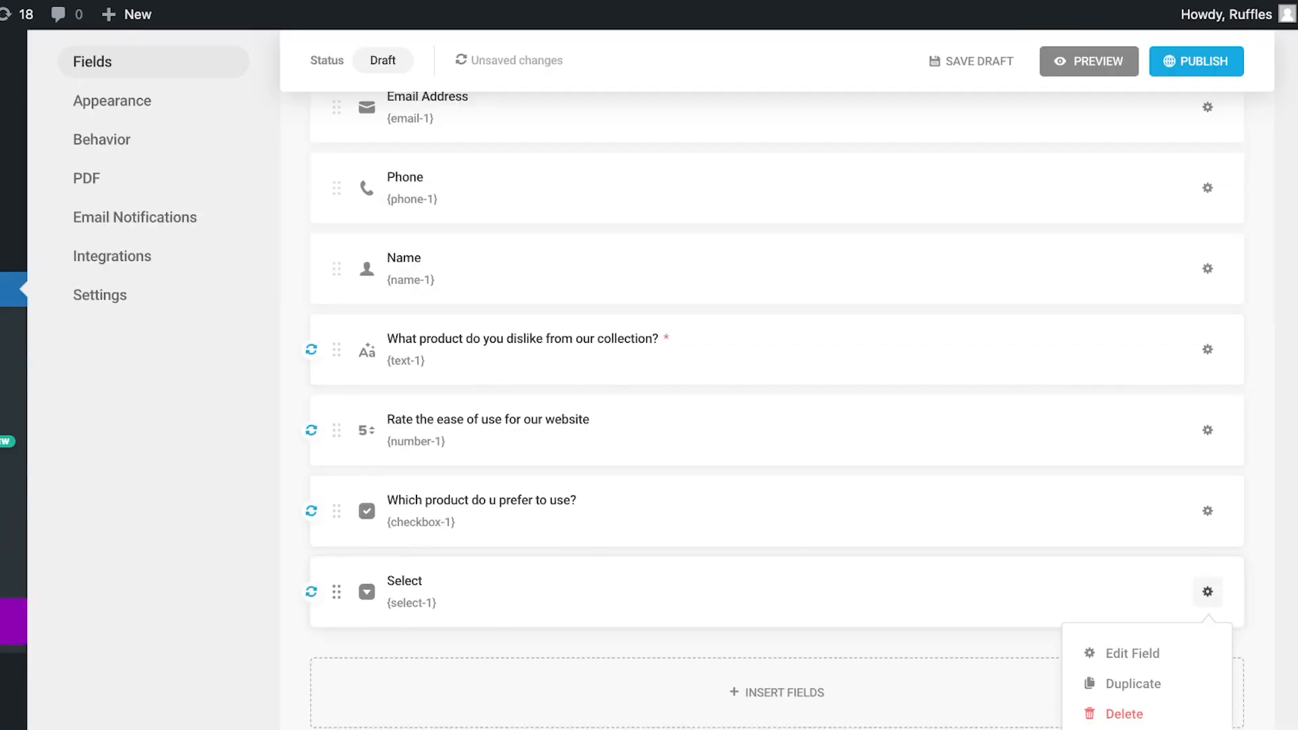
{"action": "left_click", "coordinate": [1119, 712]}
{"action": "left_click", "coordinate": [710, 461]}
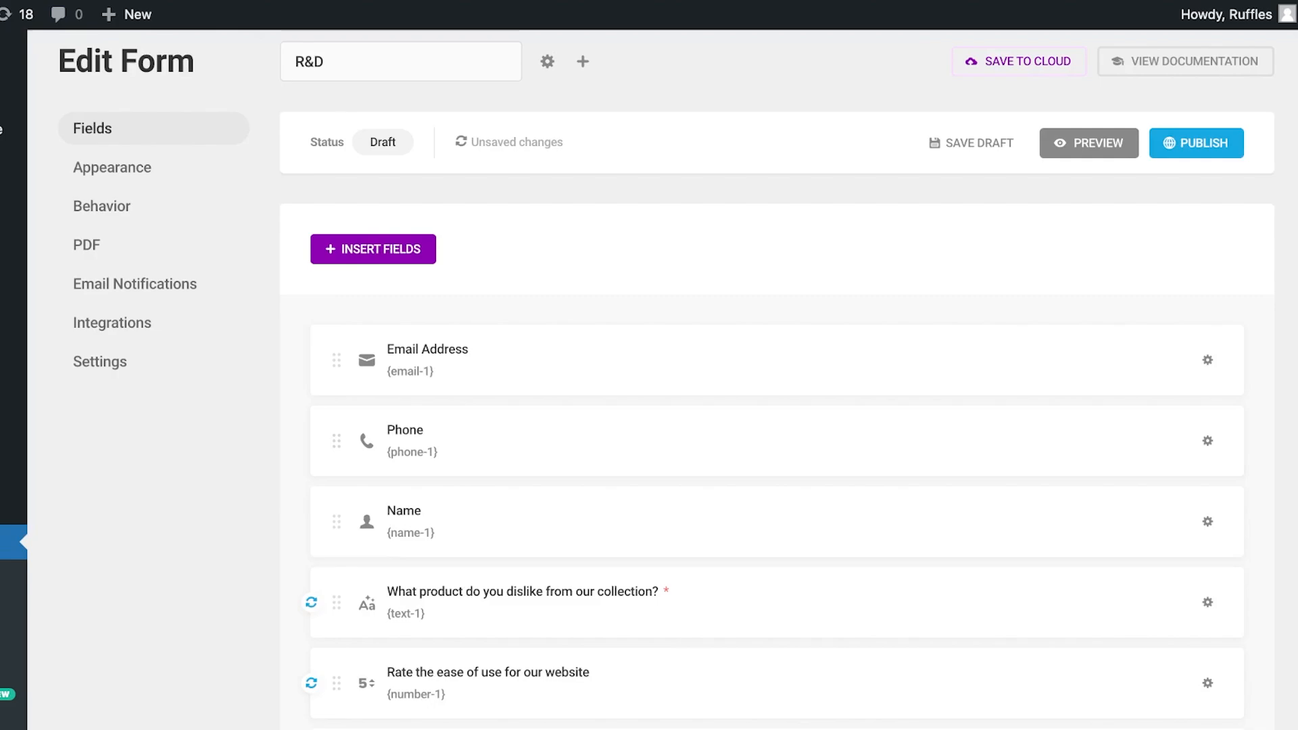
Review the form's Appearance options for design style, layout and colors, and its Behavior settings after submission.
{"action": "left_click", "coordinate": [112, 168]}
{"action": "scroll", "coordinate": [777, 379], "scroll_direction": "down", "scroll_amount": 3}
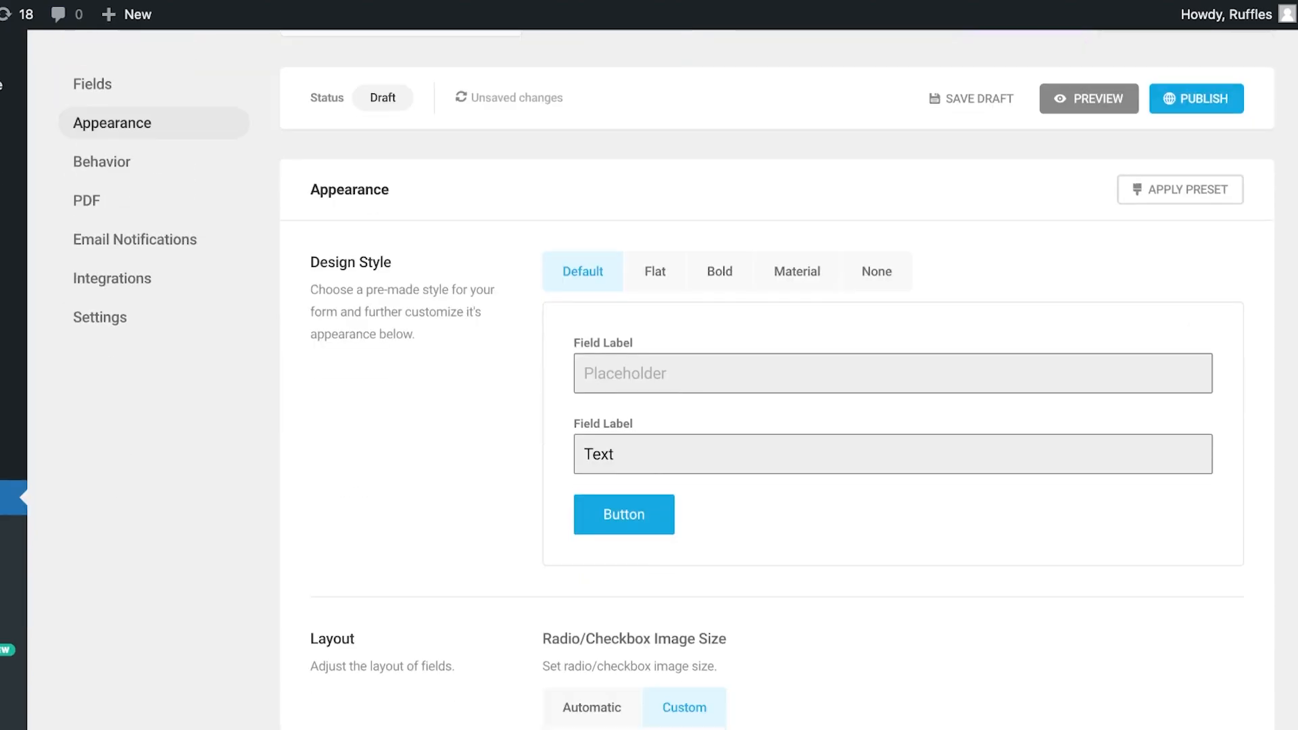
{"action": "scroll", "coordinate": [776, 406], "scroll_direction": "down", "scroll_amount": 8}
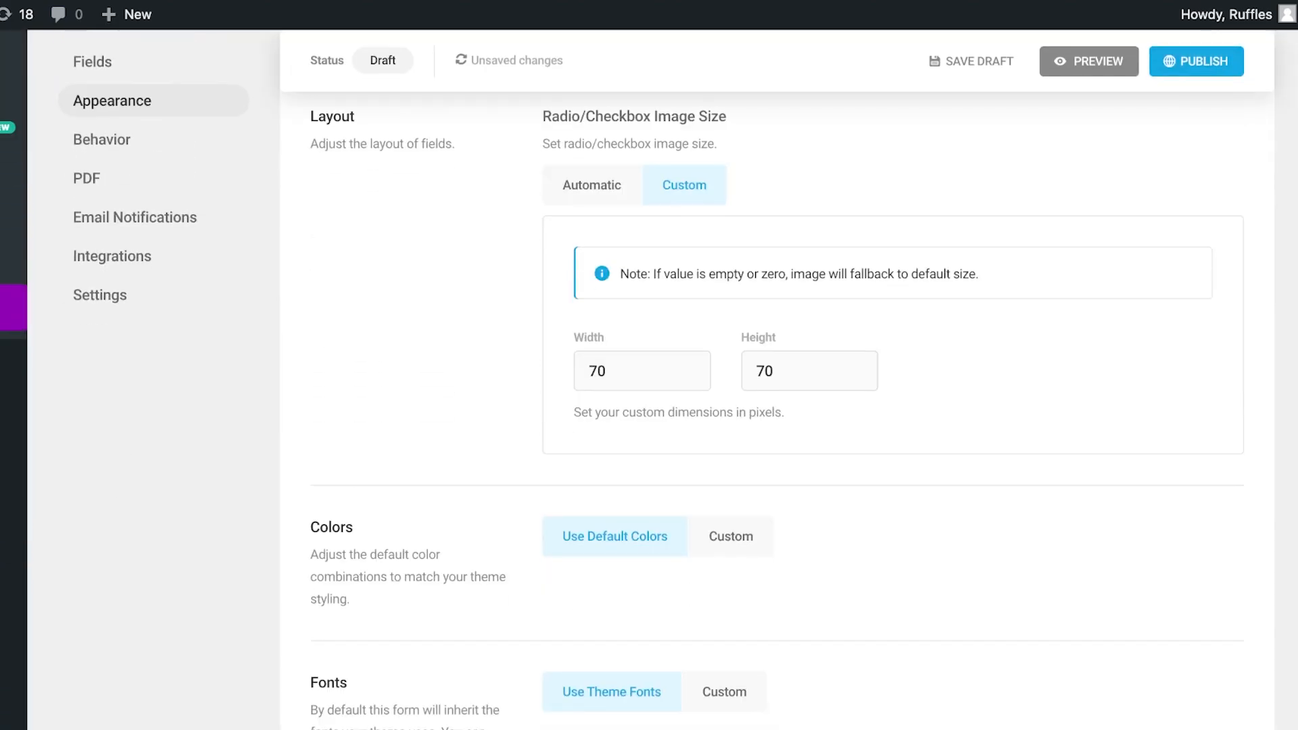
{"action": "left_click", "coordinate": [102, 140]}
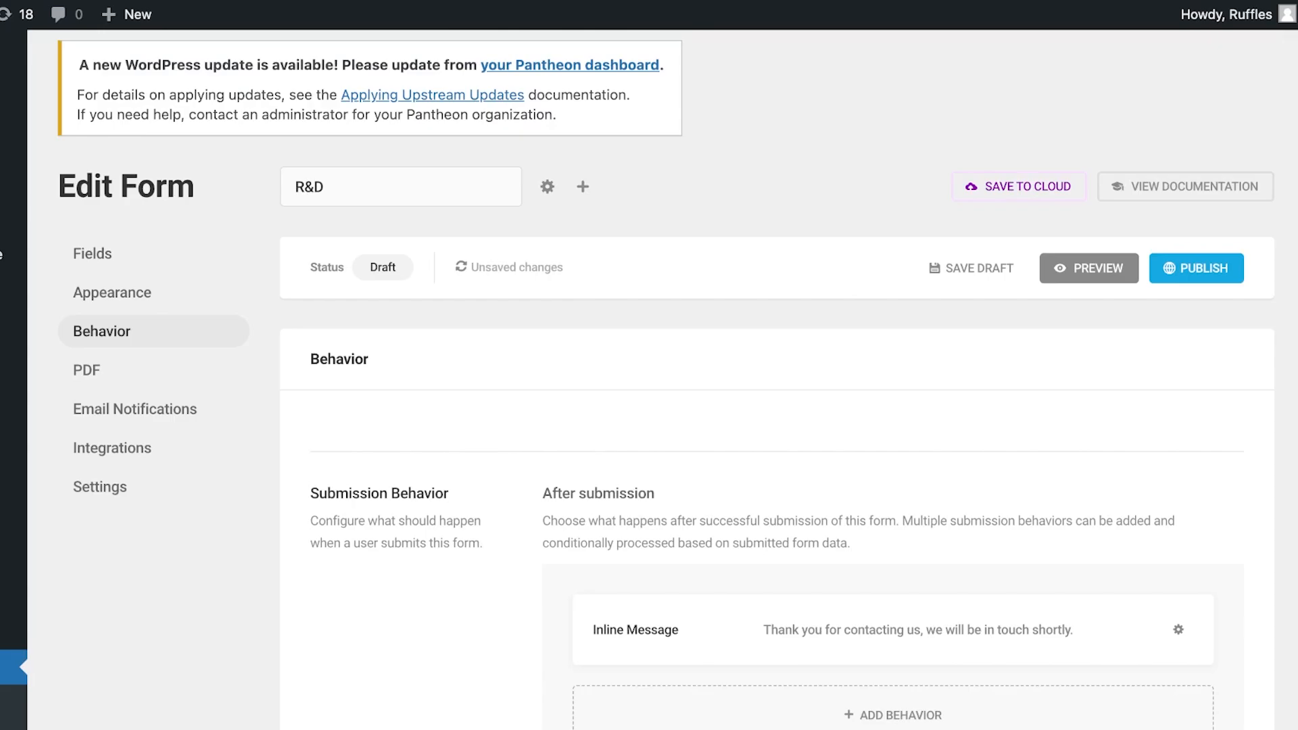
{"action": "scroll", "coordinate": [776, 406], "scroll_direction": "down", "scroll_amount": 9}
{"action": "scroll", "coordinate": [777, 405], "scroll_direction": "up", "scroll_amount": 9}
Publish the R&D form and copy its shortcode.
{"action": "left_click", "coordinate": [1196, 244]}
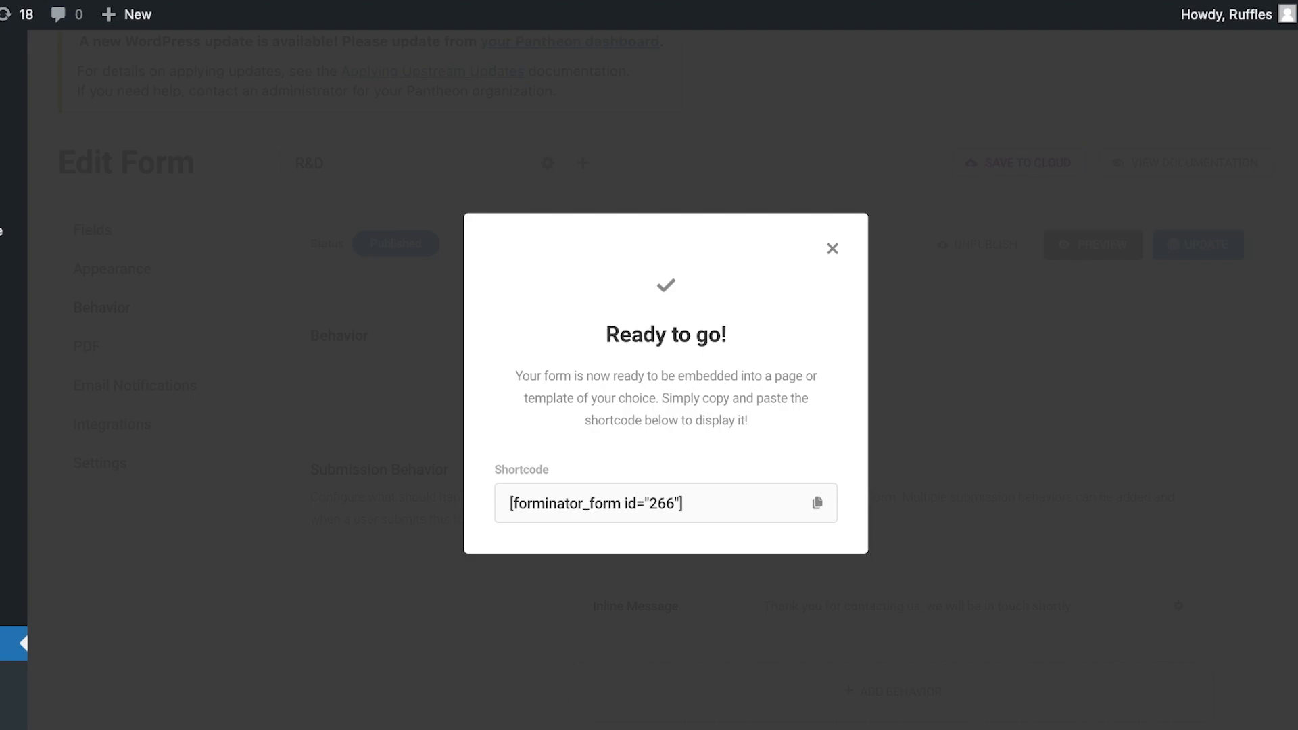
{"action": "left_click", "coordinate": [817, 503]}
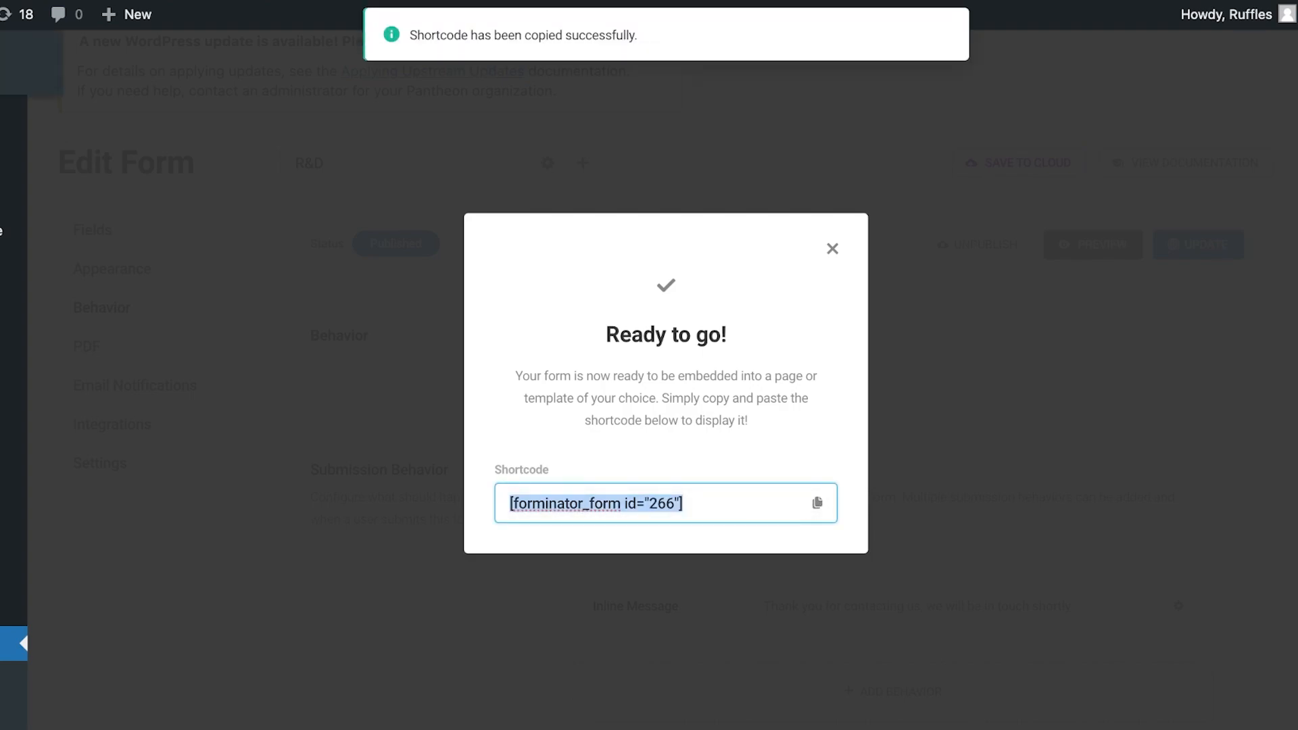
Open the site's home page in Elementor, search the widgets for "short" and add a Shortcode widget to the page.
{"action": "left_click", "coordinate": [7, 58]}
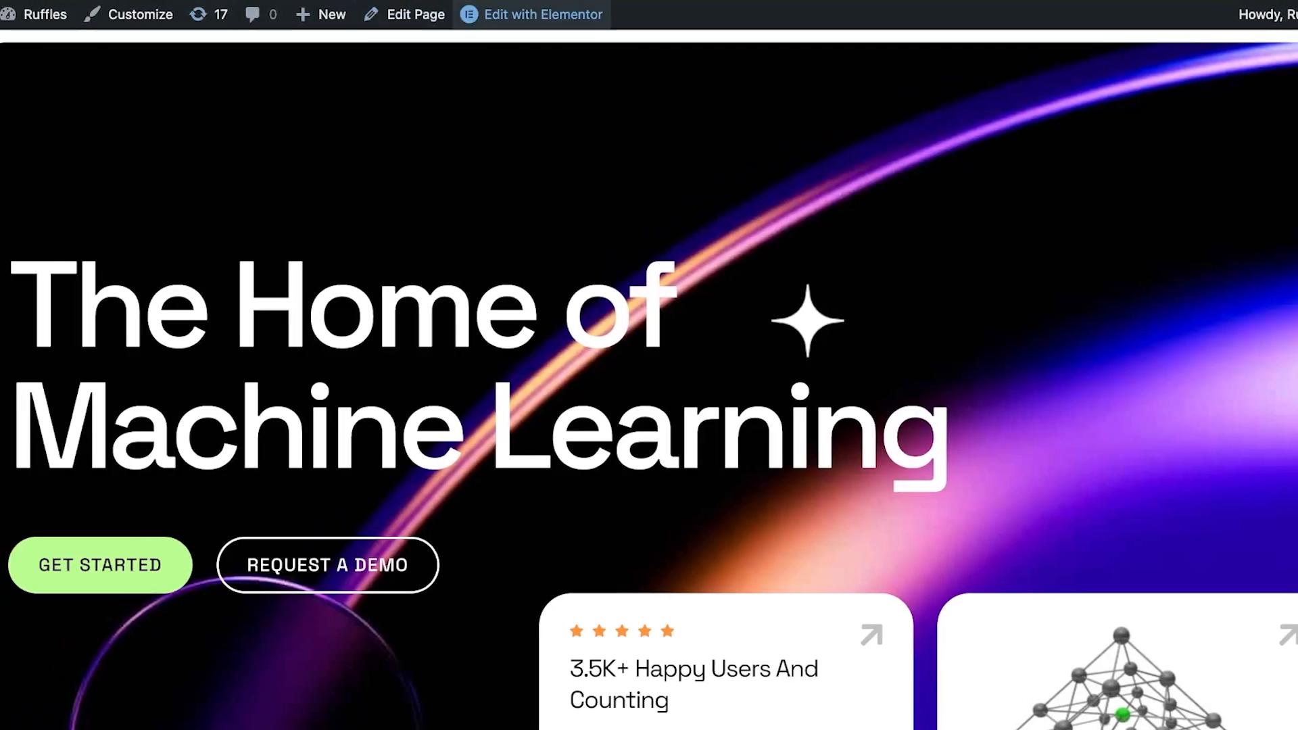
{"action": "mouse_move", "coordinate": [542, 15]}
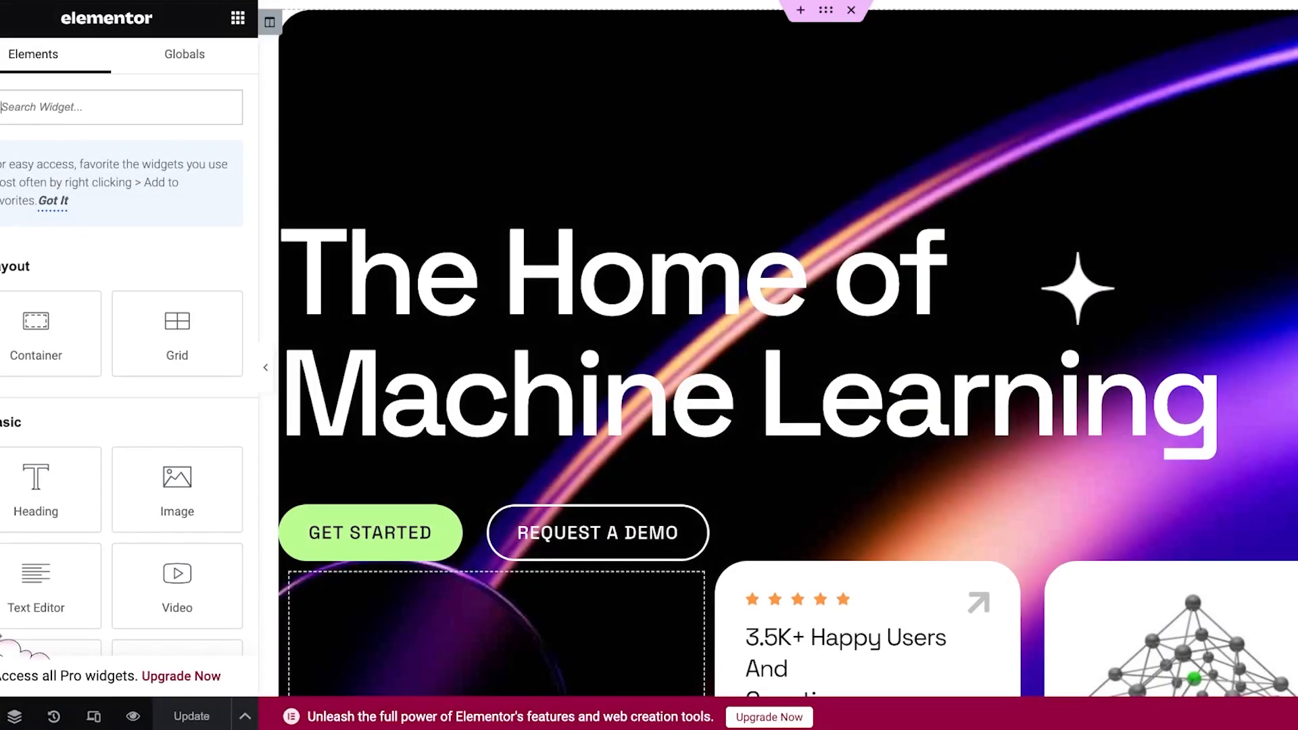
{"action": "type", "text": "short"}
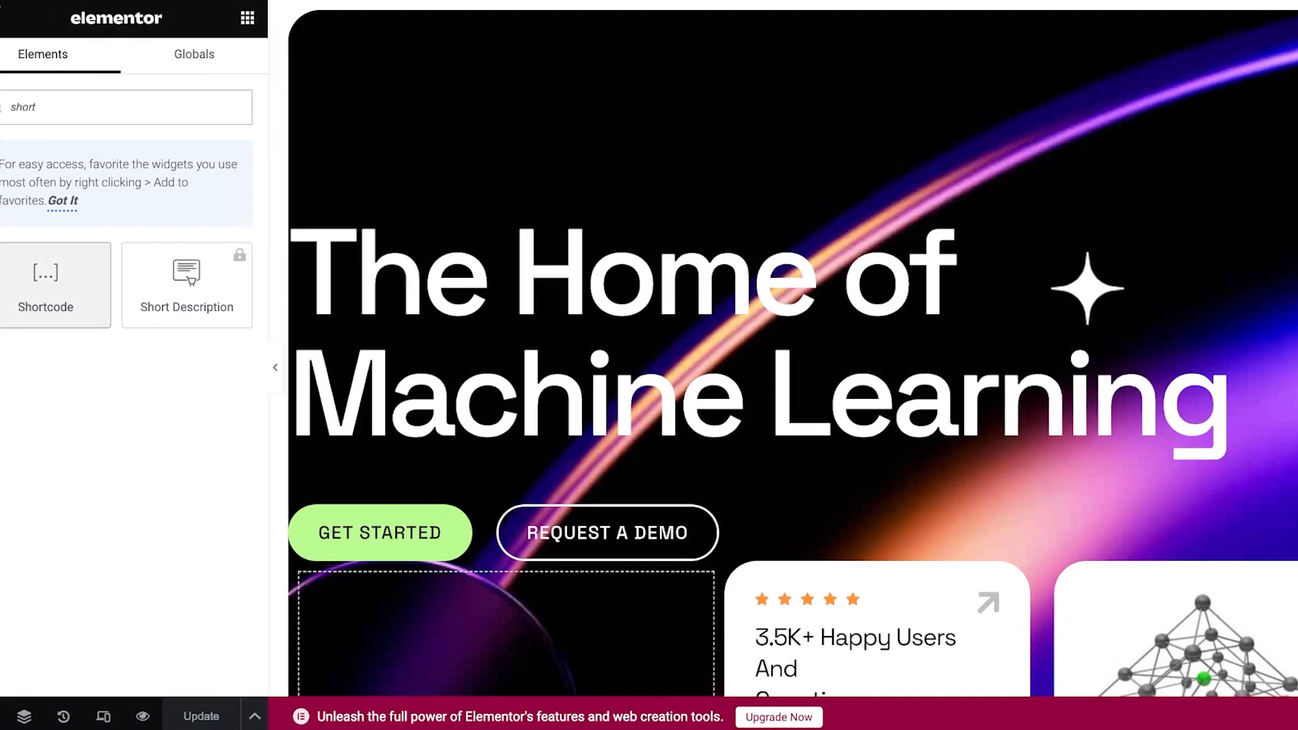
{"action": "left_click", "coordinate": [36, 286]}
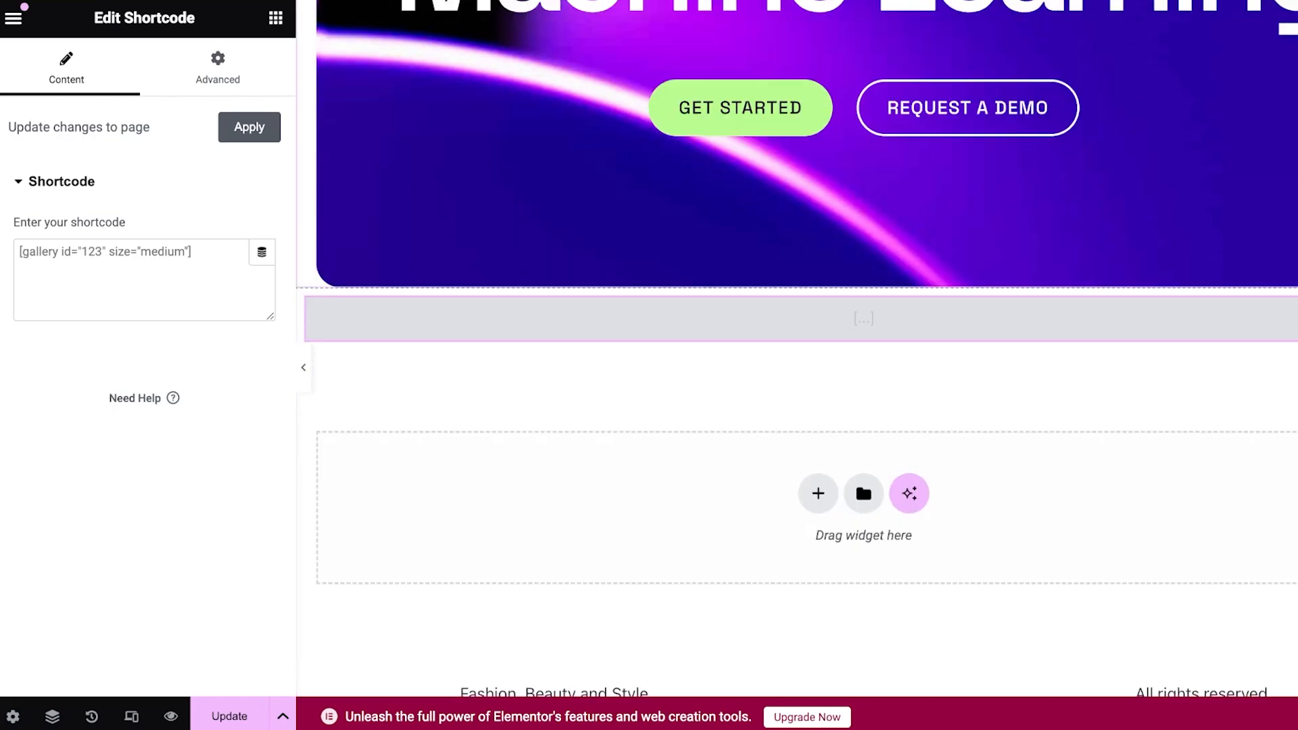
Move the Shortcode widget's container between the hero section and the Trending section.
{"action": "left_click_drag", "start_coordinate": [863, 276], "coordinate": [697, 433]}
{"action": "scroll", "coordinate": [853, 249], "scroll_direction": "up", "scroll_amount": 20}
{"action": "scroll", "coordinate": [807, 150], "scroll_direction": "up", "scroll_amount": 10}
{"action": "scroll", "coordinate": [696, 420], "scroll_direction": "down", "scroll_amount": 7}
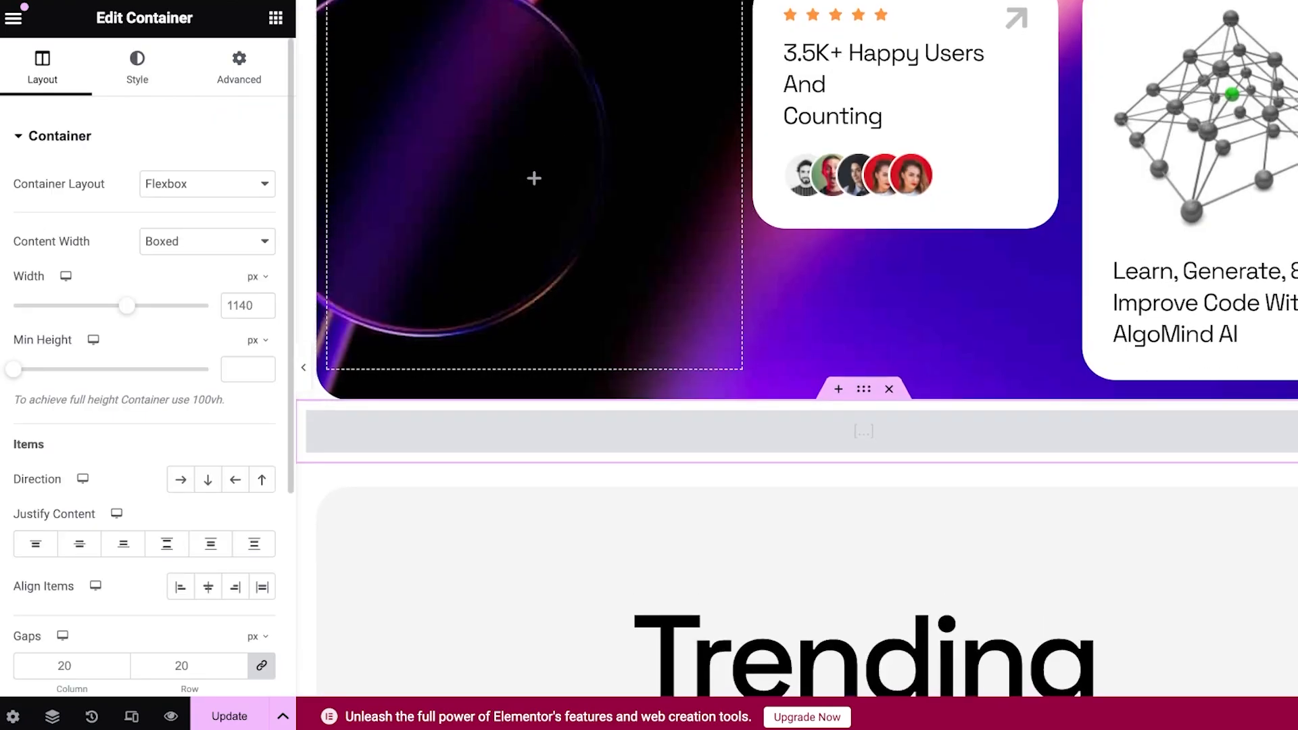
Fill the Shortcode widget with [forminator_form id="266"], apply it and update the home page.
{"action": "left_click", "coordinate": [696, 433]}
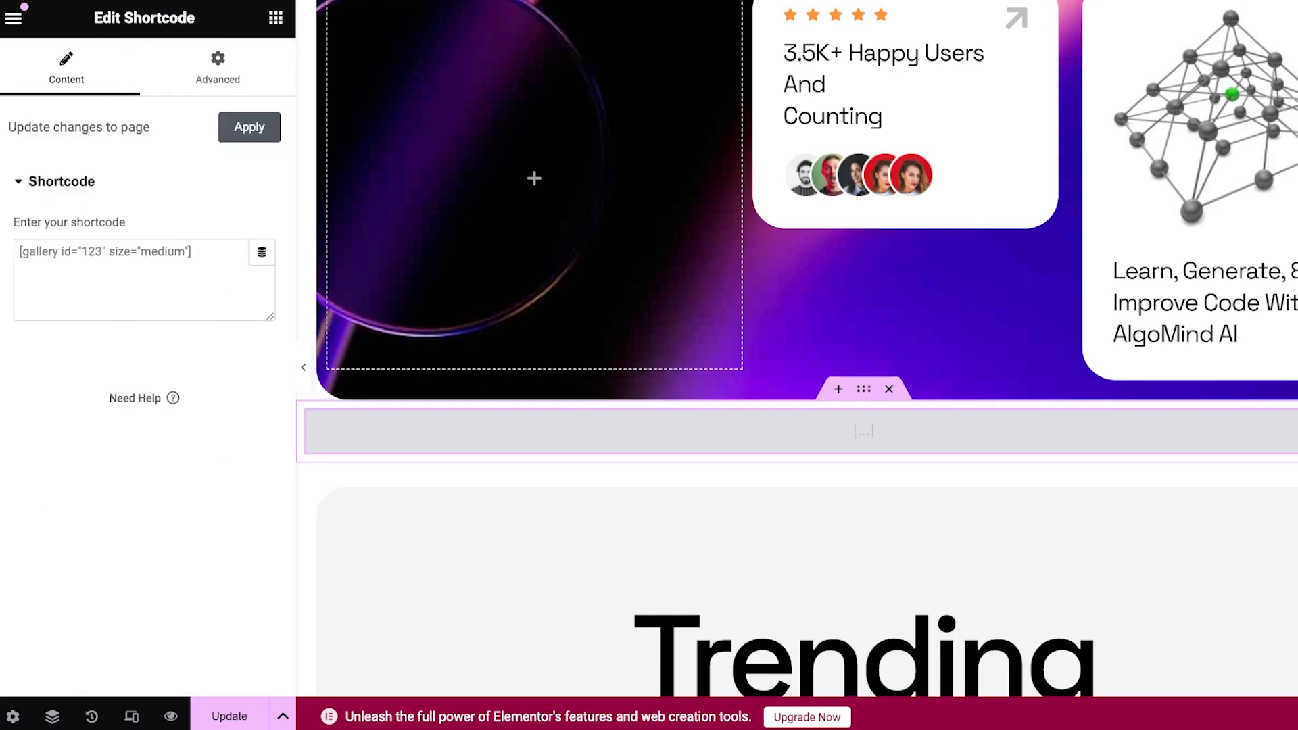
{"action": "left_click", "coordinate": [144, 279]}
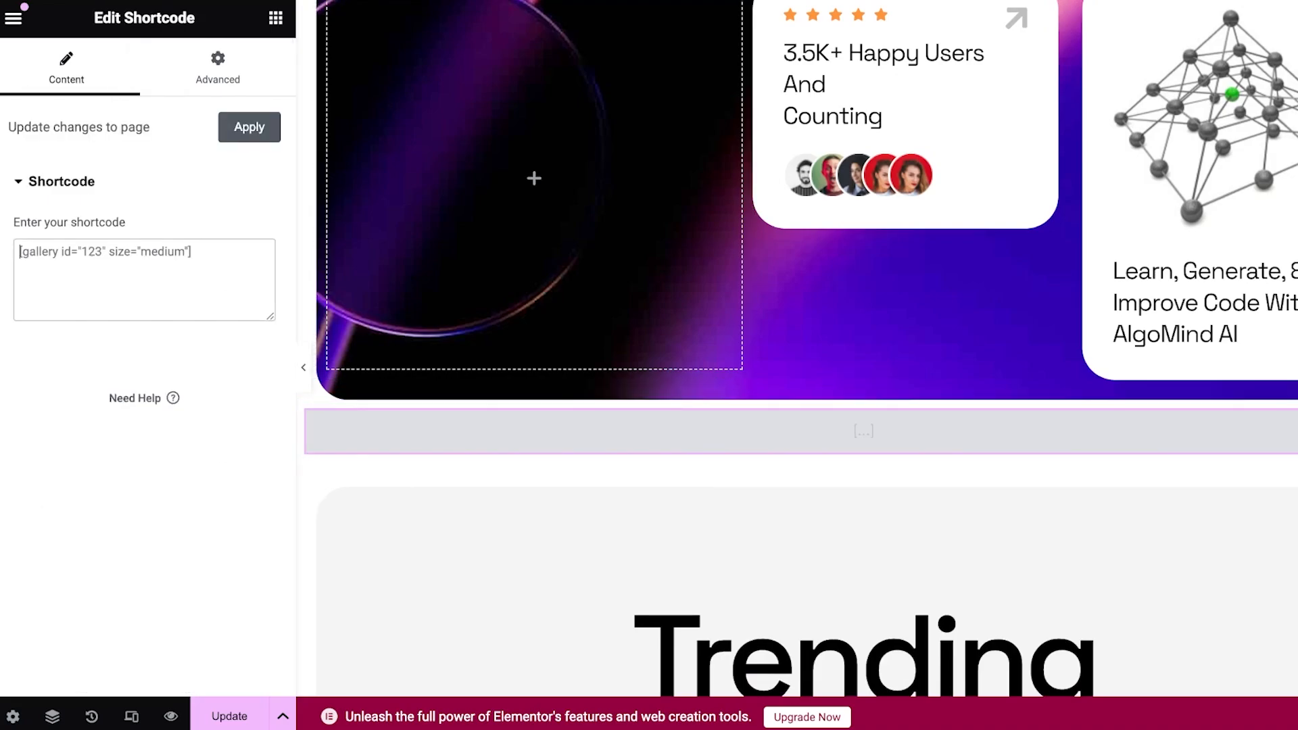
{"action": "key", "text": "ctrl+v"}
{"action": "left_click", "coordinate": [249, 127]}
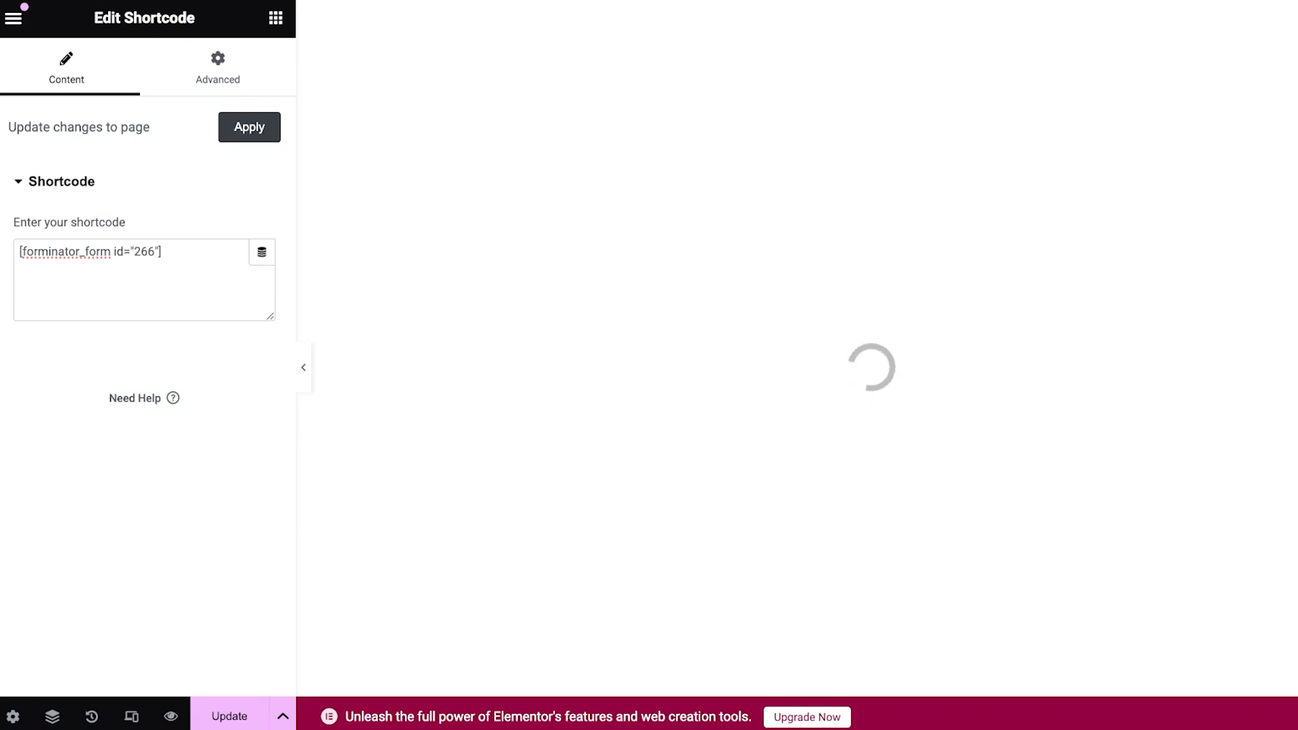
{"action": "left_click", "coordinate": [229, 716]}
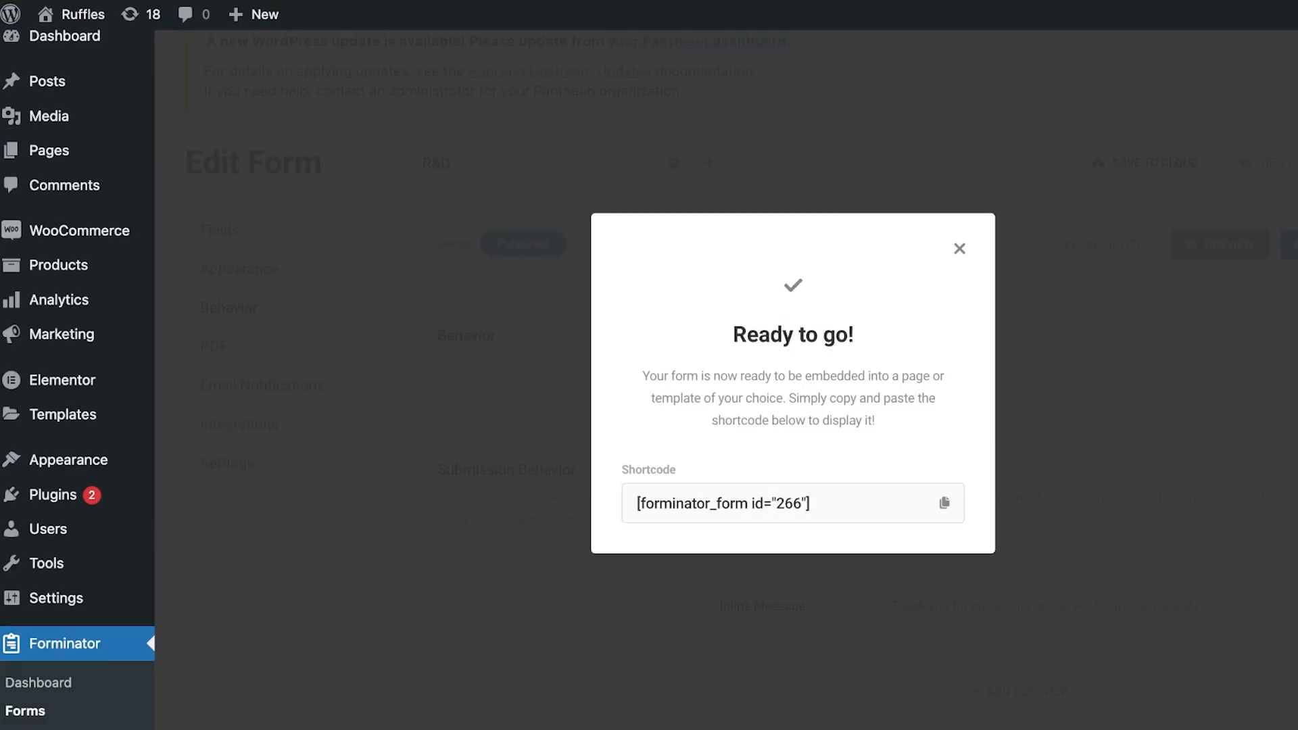
View the embedded form on the live home page and test its product preference checkboxes with serum and toner.
{"action": "mouse_move", "coordinate": [83, 14]}
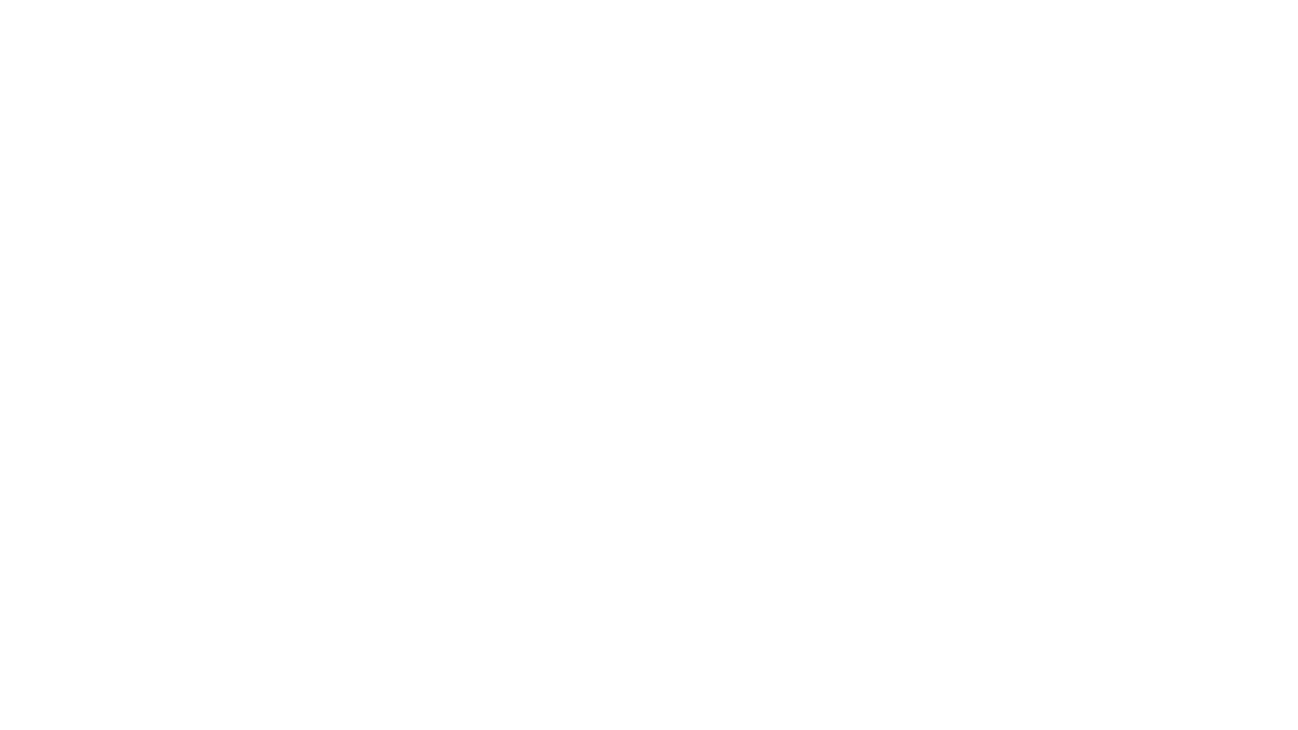
{"action": "scroll", "coordinate": [598, 243], "scroll_direction": "down", "scroll_amount": 11}
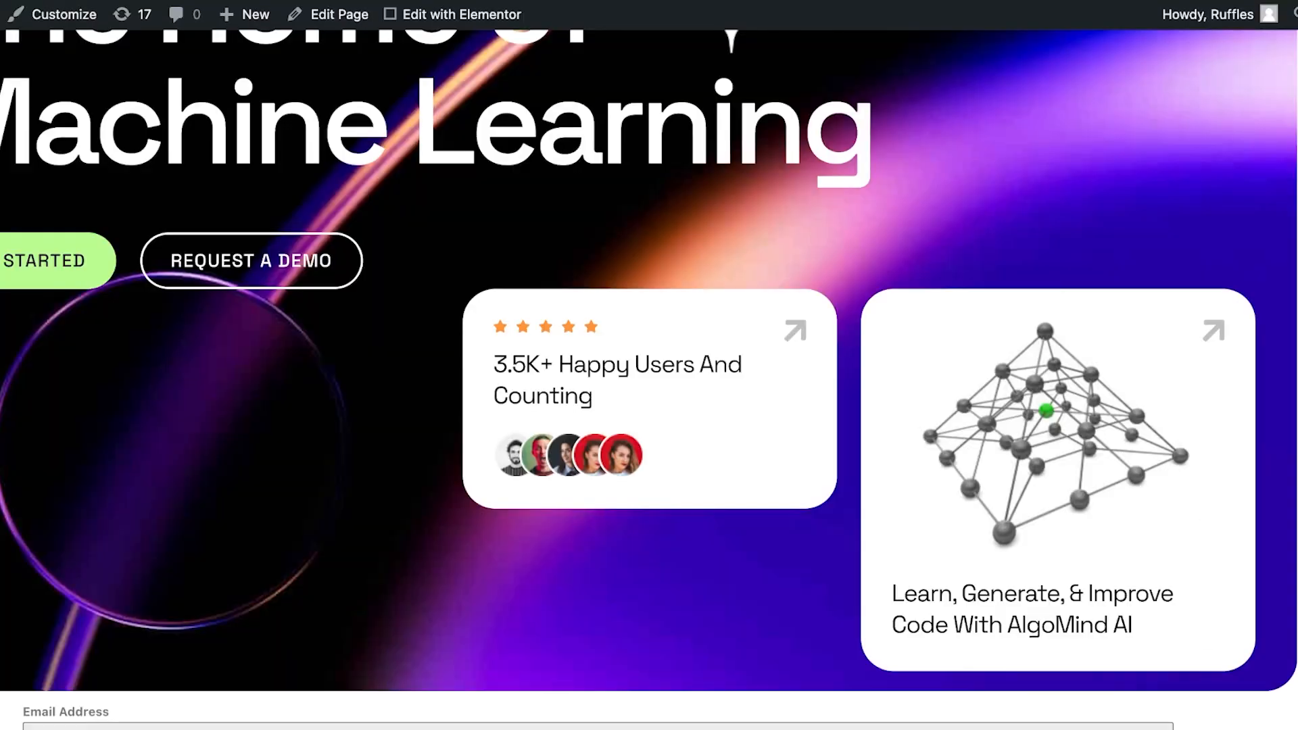
{"action": "scroll", "coordinate": [598, 243], "scroll_direction": "up", "scroll_amount": 2}
{"action": "scroll", "coordinate": [598, 243], "scroll_direction": "down", "scroll_amount": 3}
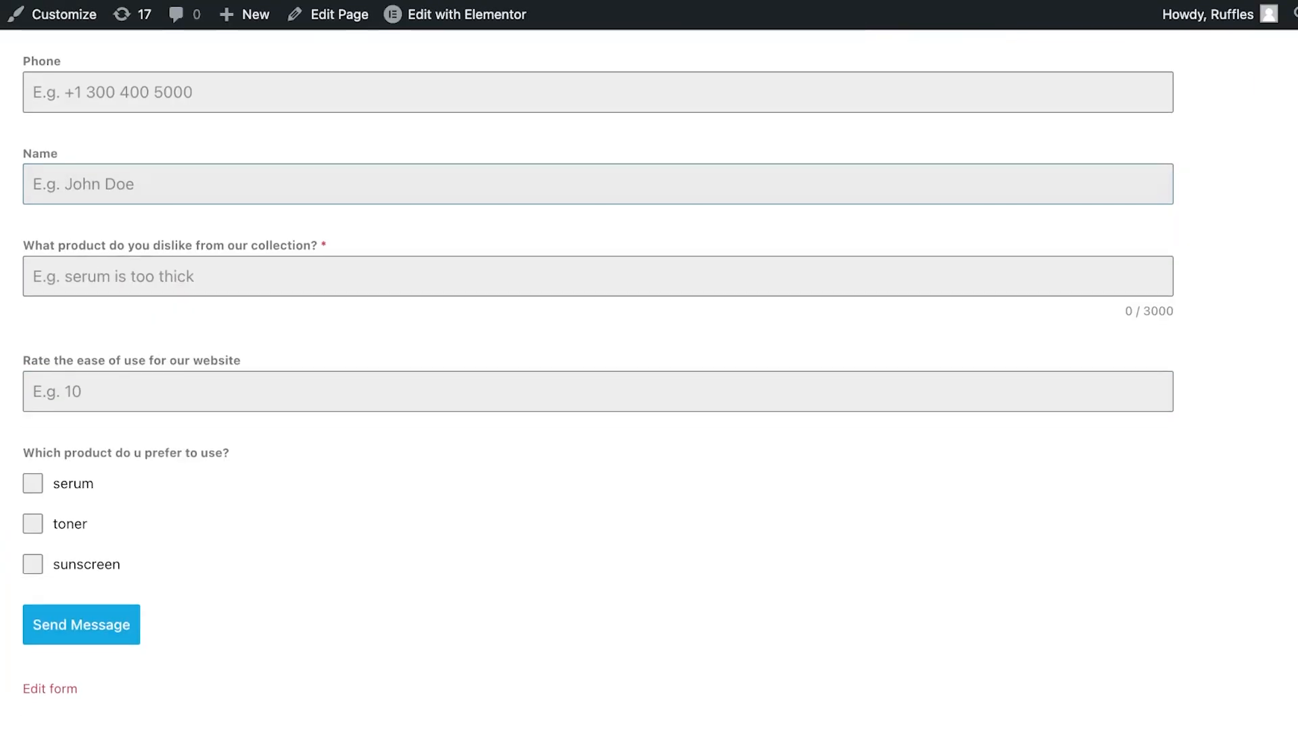
{"action": "scroll", "coordinate": [598, 242], "scroll_direction": "down", "scroll_amount": 2}
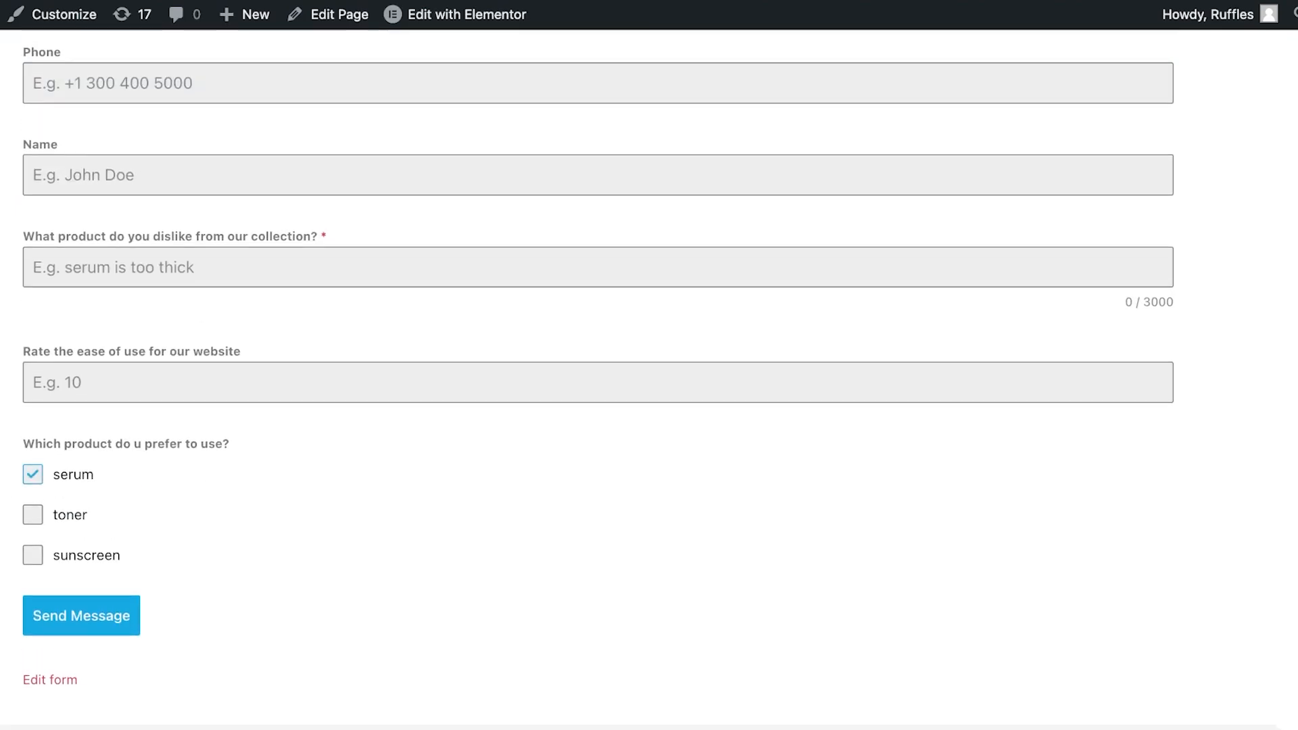
{"action": "left_click", "coordinate": [32, 515]}
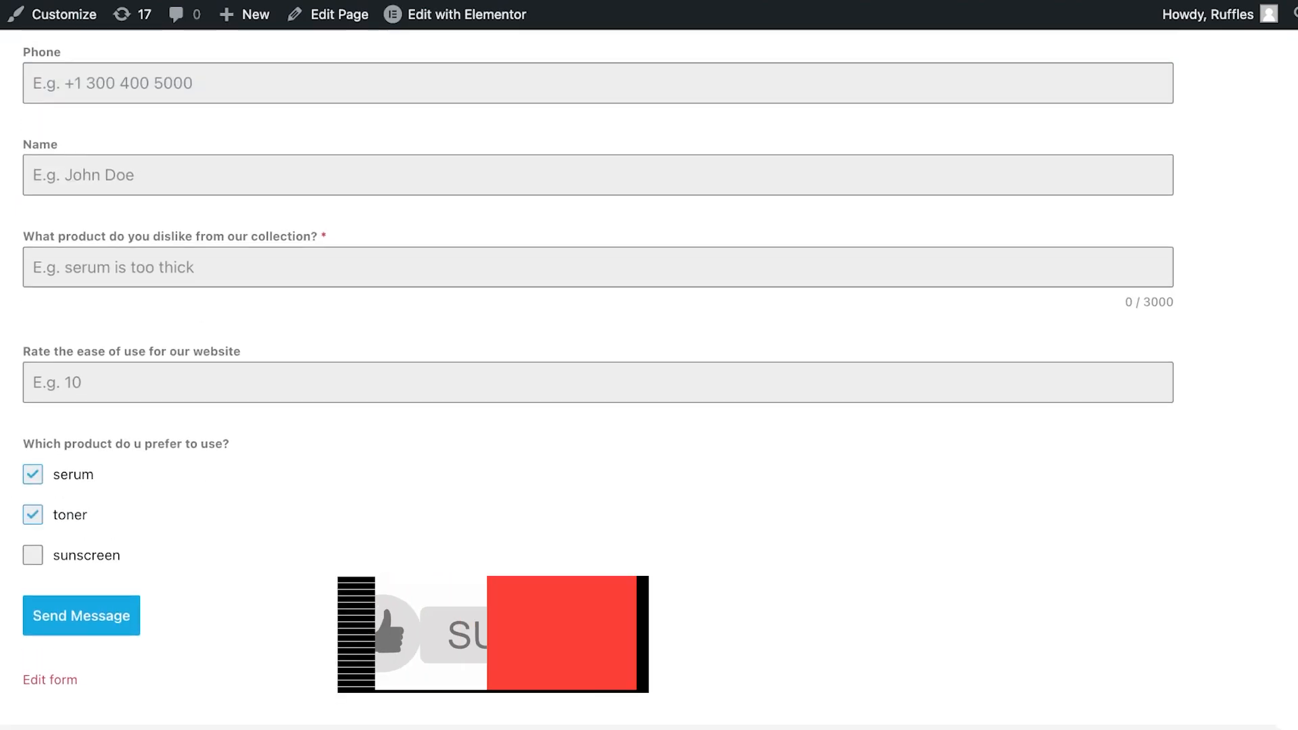
{"action": "scroll", "coordinate": [33, 514], "scroll_direction": "up", "scroll_amount": 3}
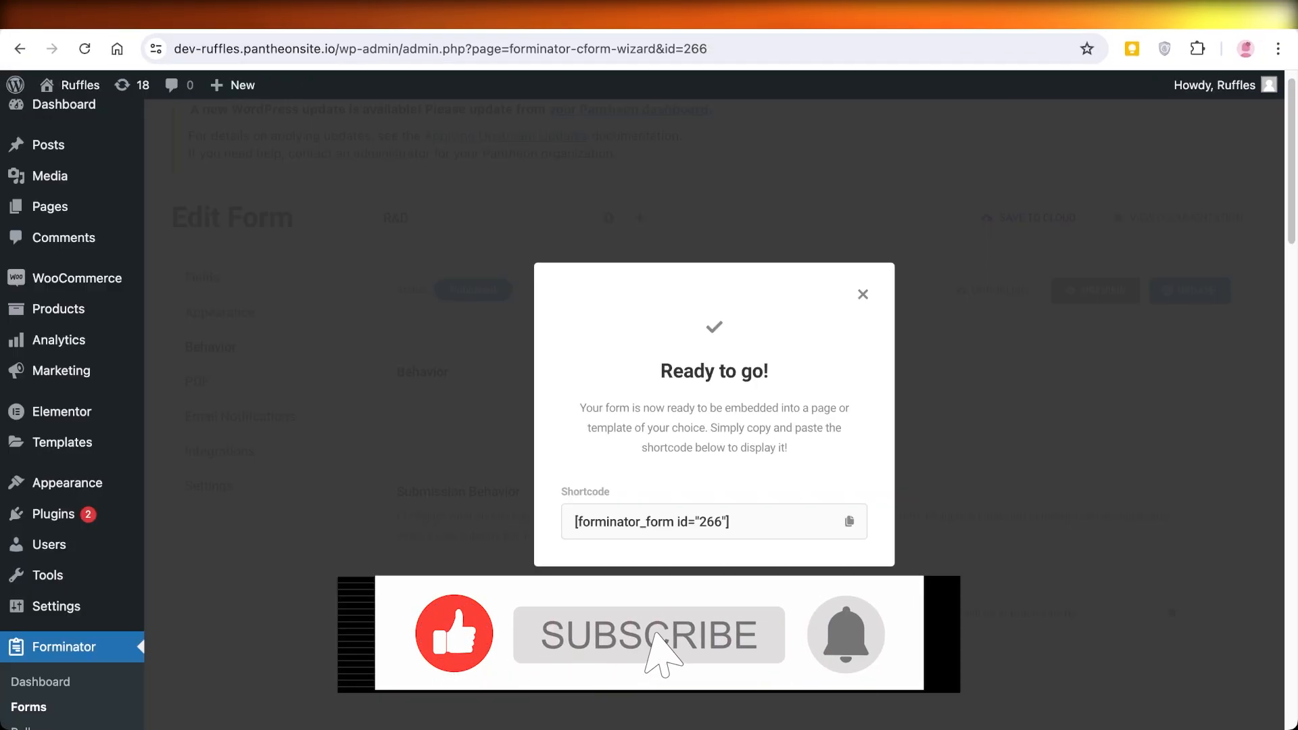